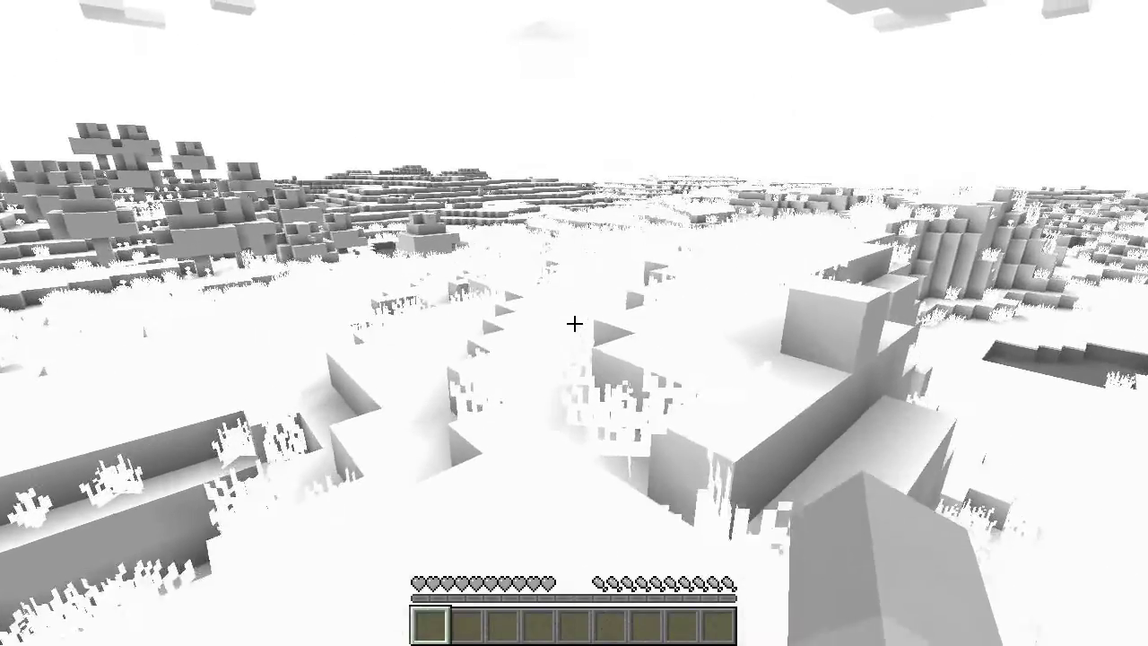
# Step: Break the first block, switch to an empty hand, and walk toward the snow pit
pyautogui.click(574, 323)
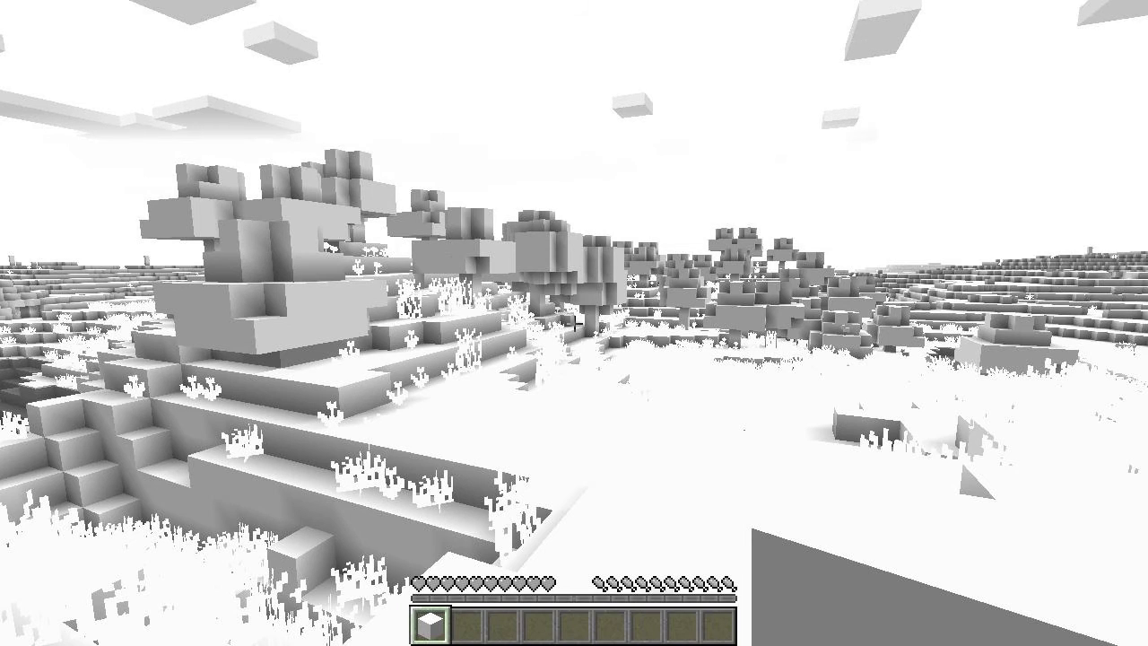
pyautogui.press('2')
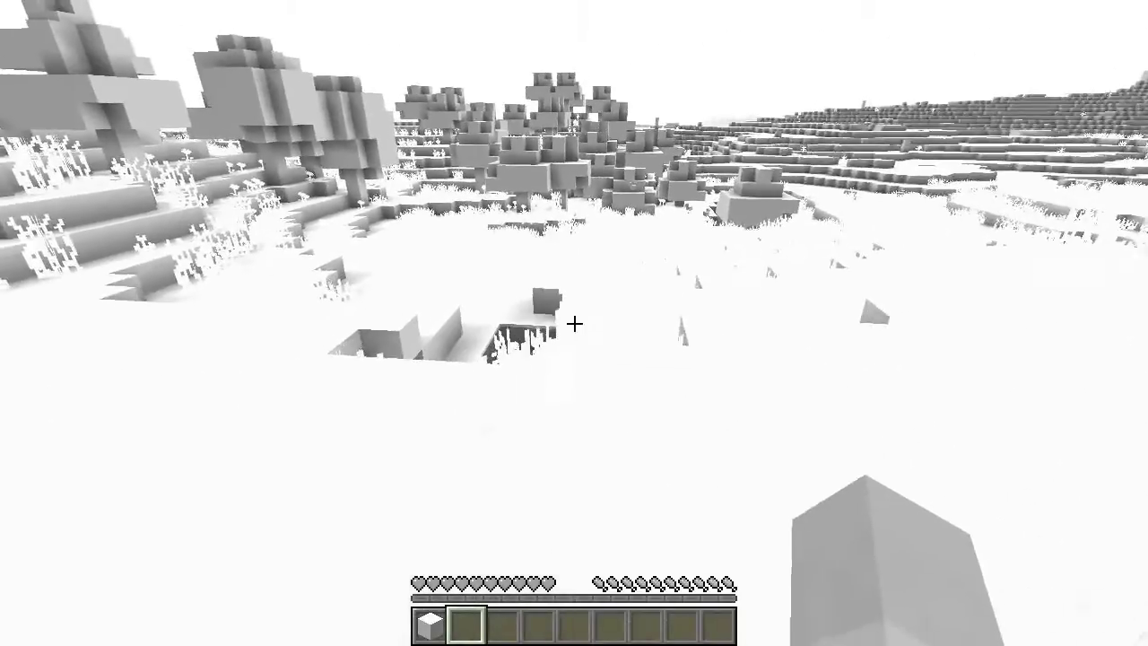
pyautogui.press('w')
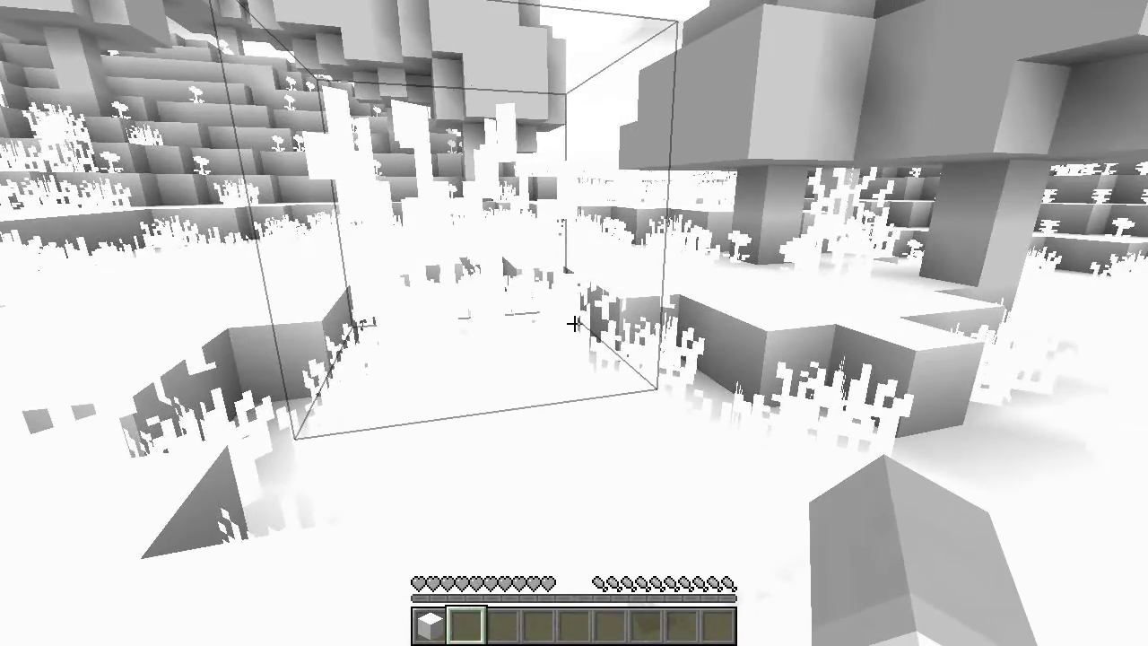
# Step: Pick the poppy while walking past the trees into the open ground
pyautogui.press('w')
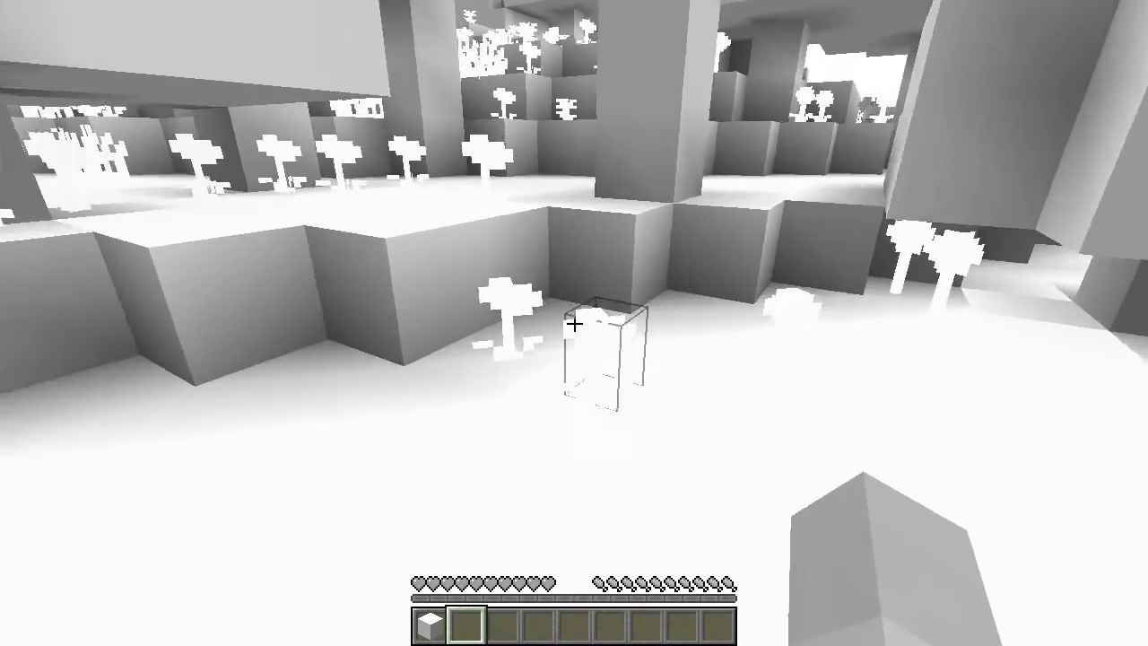
pyautogui.click(574, 323)
pyautogui.press('w')
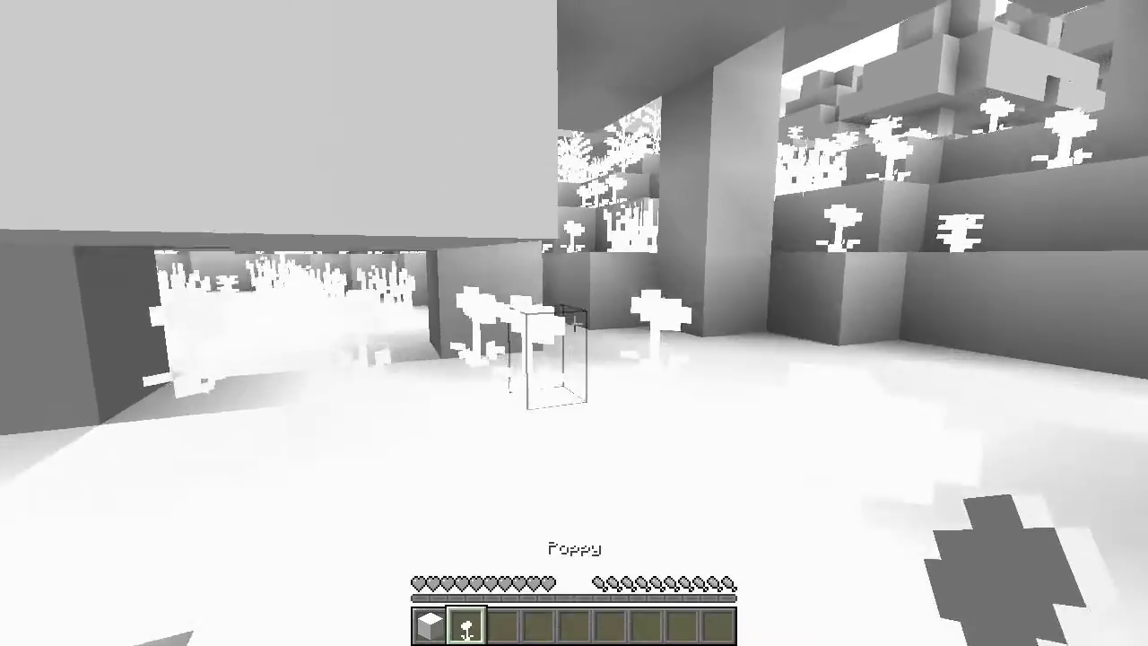
pyautogui.press('w')
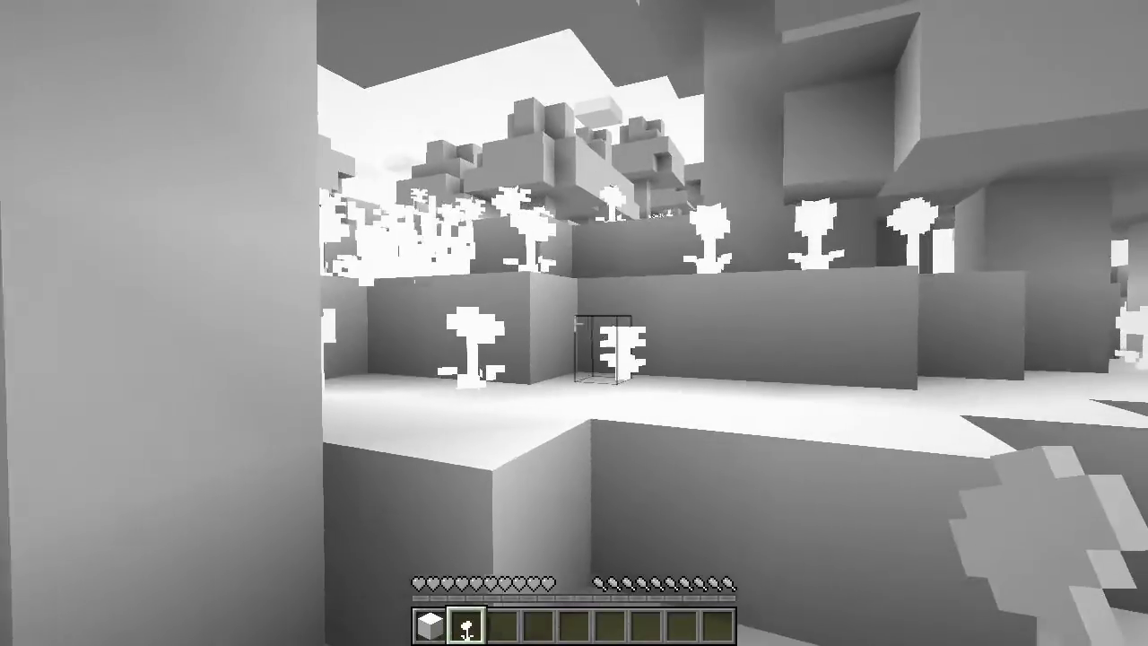
pyautogui.press('w')
pyautogui.press('w')
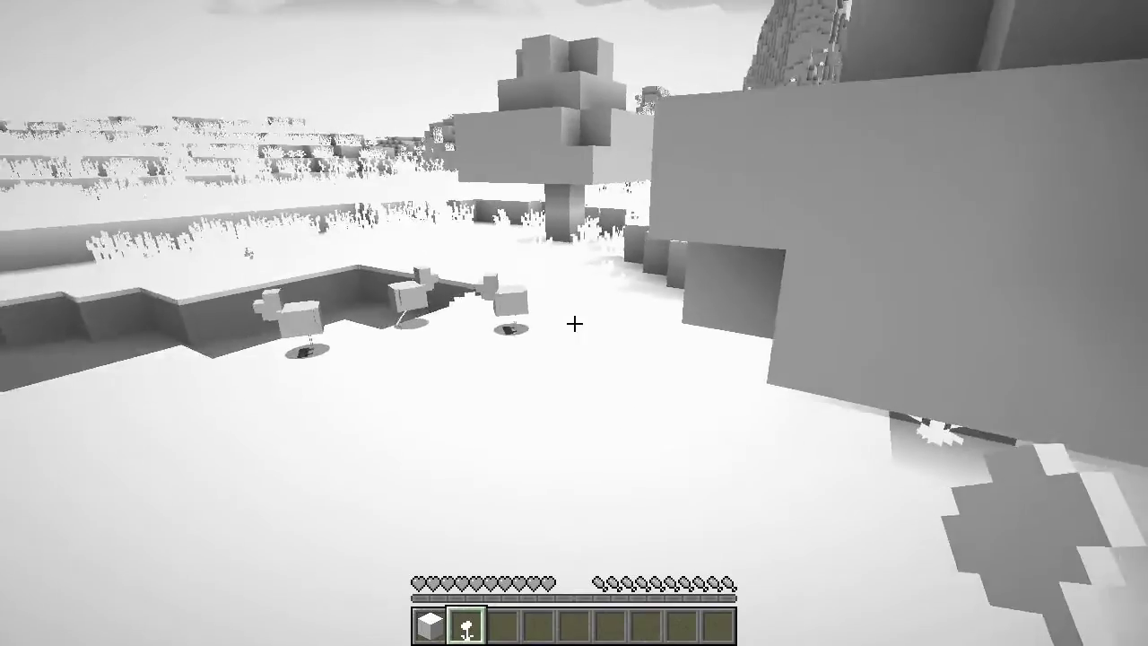
# Step: Walk up to the oak tree and chop two wood blocks from its trunk
pyautogui.press('w')
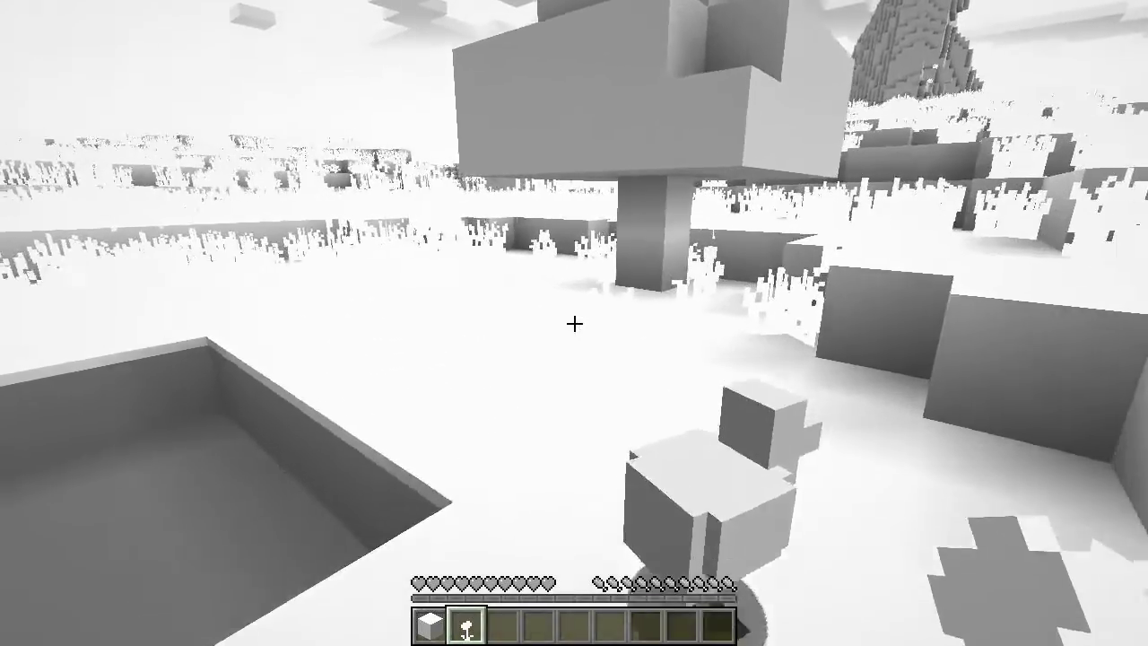
pyautogui.scroll(-1, 574, 323)
pyautogui.press('w')
pyautogui.click(574, 323)
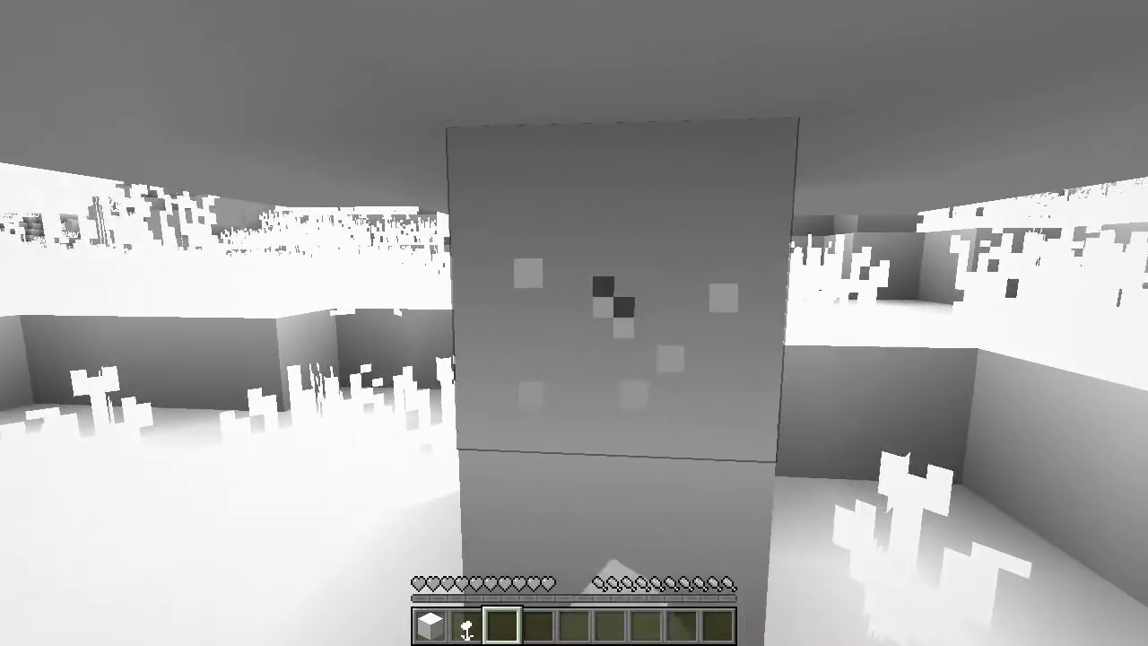
pyautogui.moveTo(574, 323); pyautogui.dragTo(574, 323)
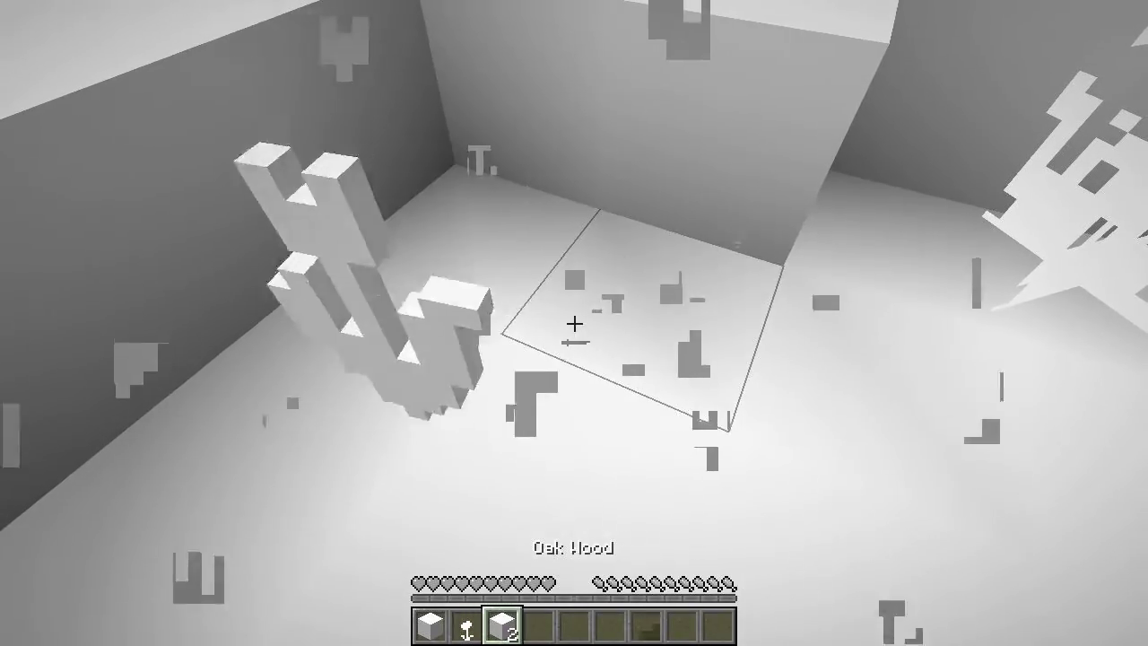
pyautogui.scroll(-1, 574, 323)
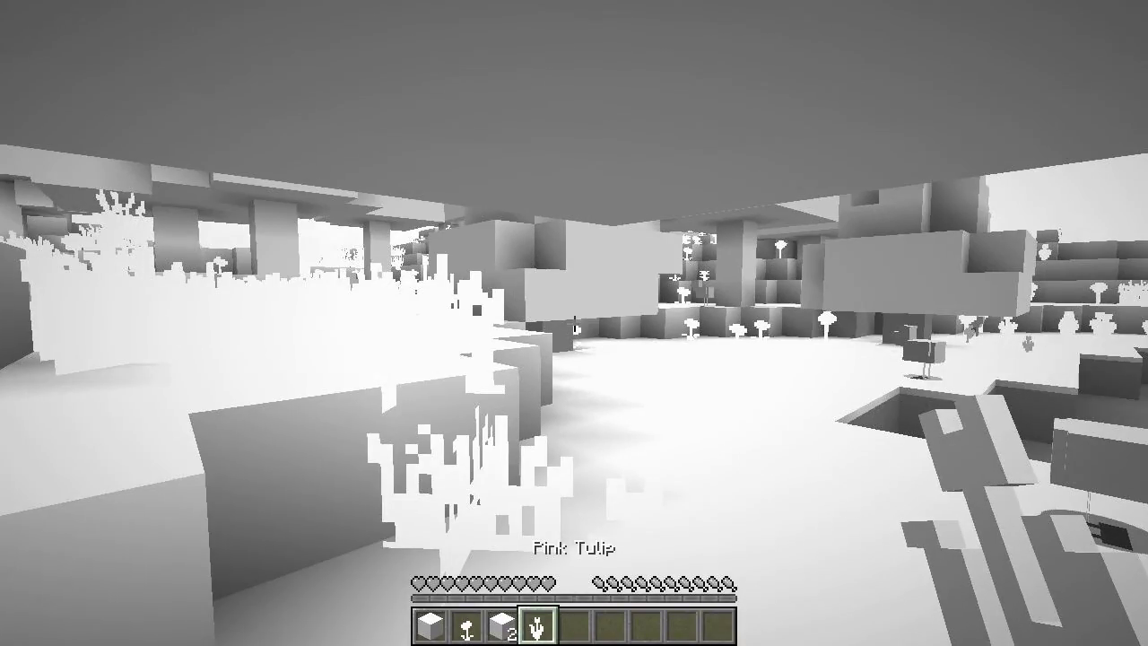
pyautogui.scroll(-1, 574, 323)
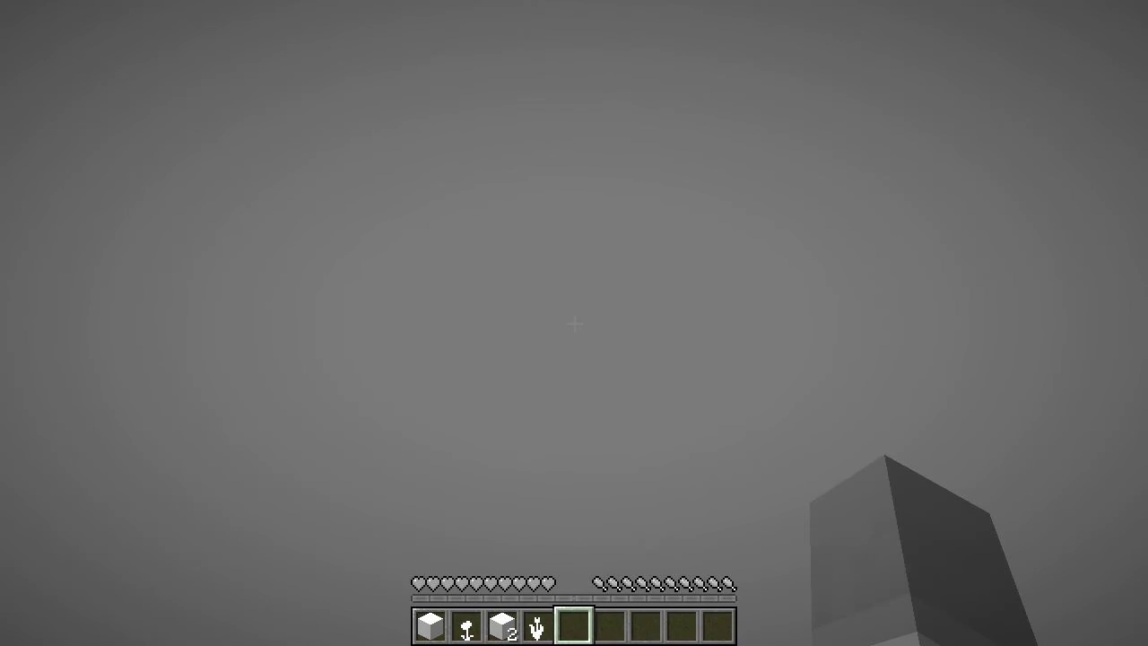
# Step: Toggle the debug overlay, chop the overhead logs to five wood, and climb out
pyautogui.press('F3')
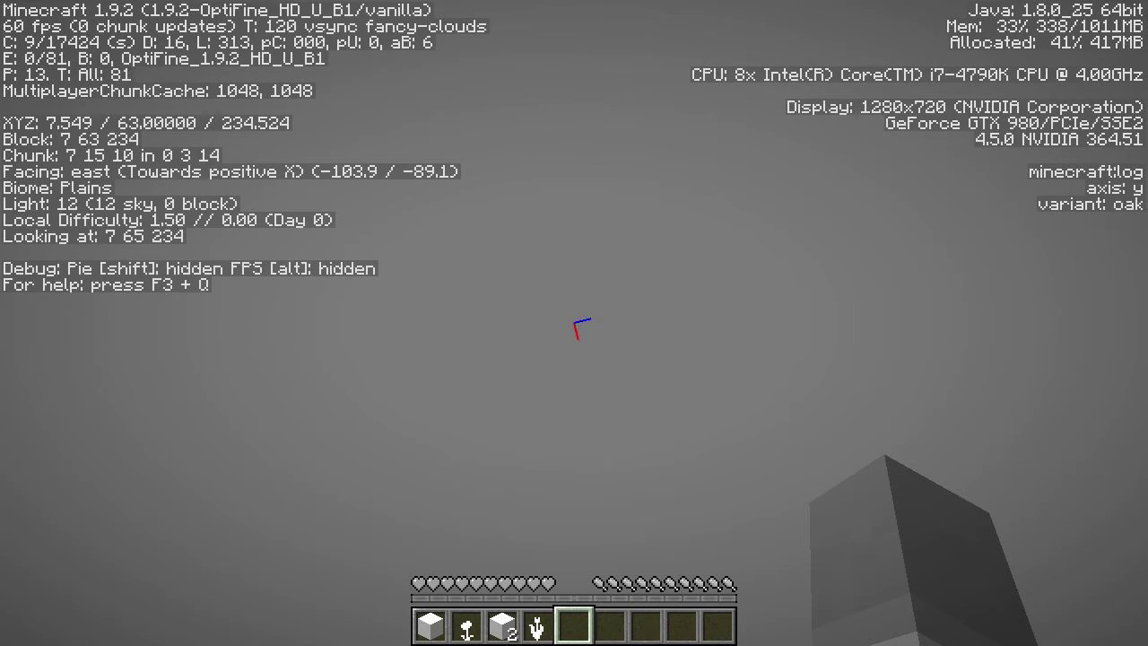
pyautogui.press('F3')
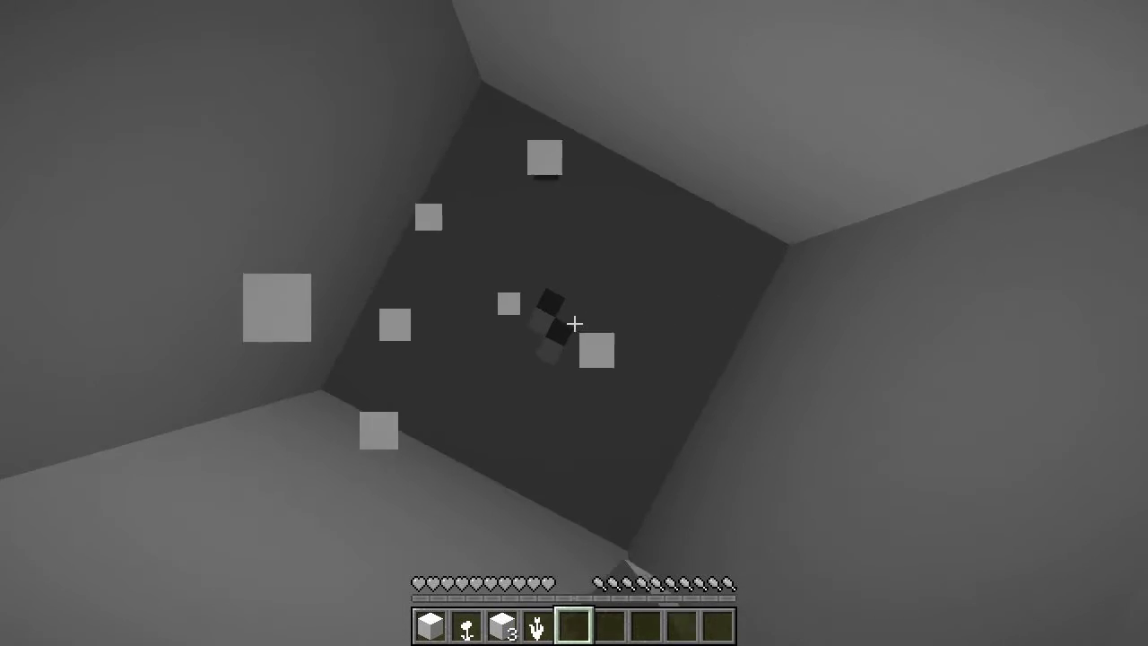
pyautogui.moveTo(574, 323); pyautogui.dragTo(574, 323)
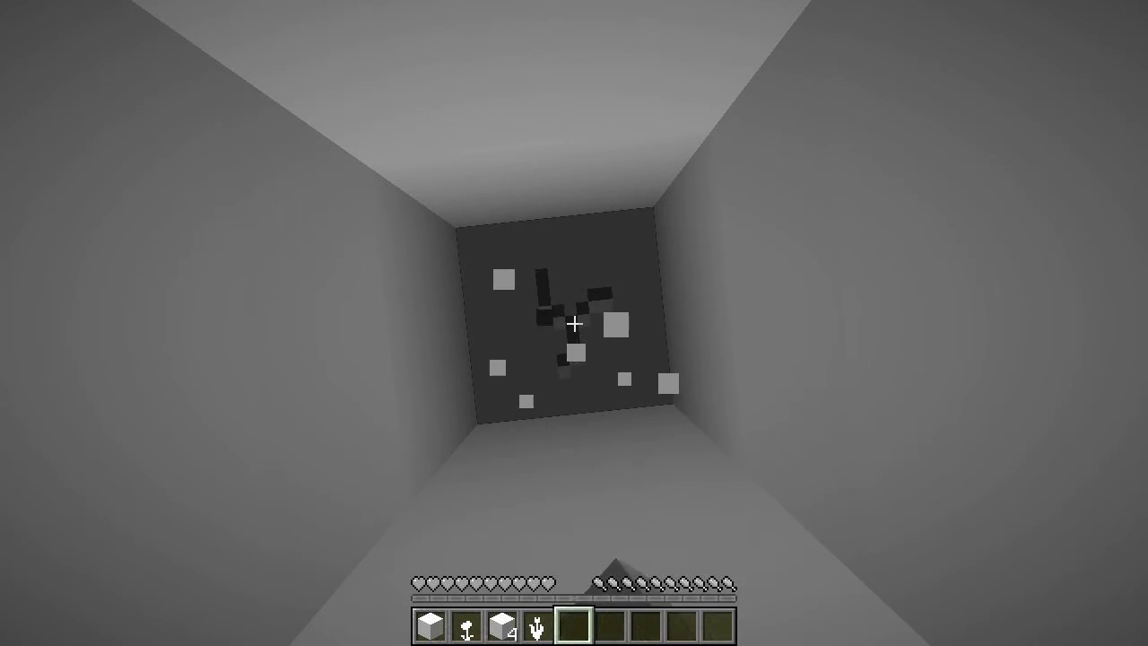
pyautogui.moveTo(574, 323); pyautogui.dragTo(574, 323)
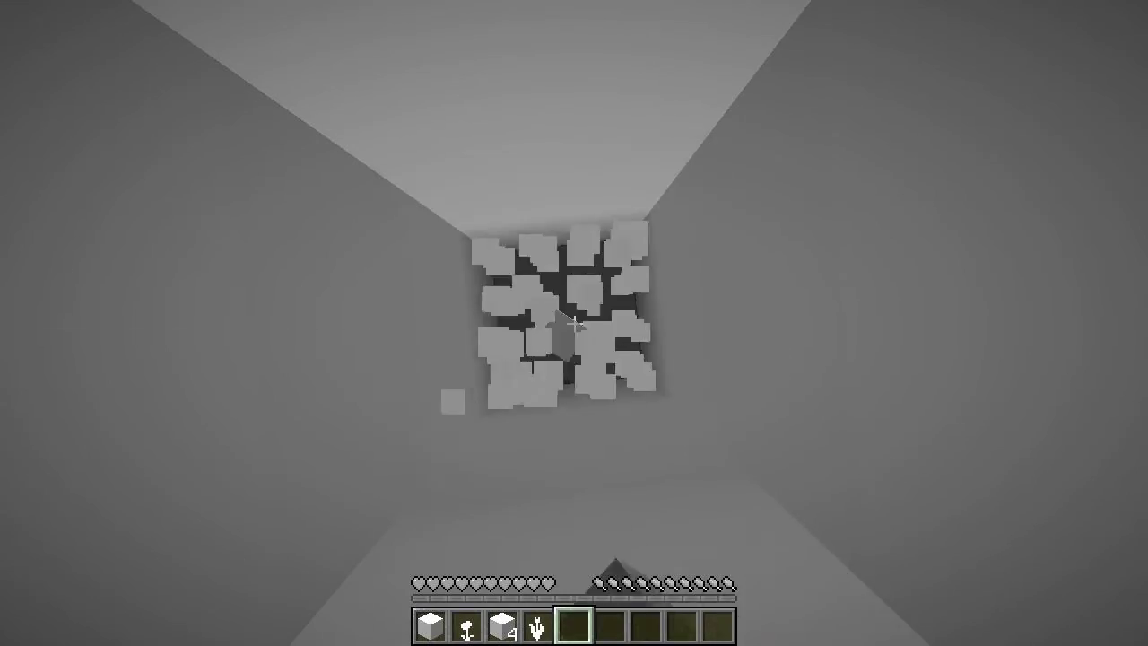
pyautogui.press('space')
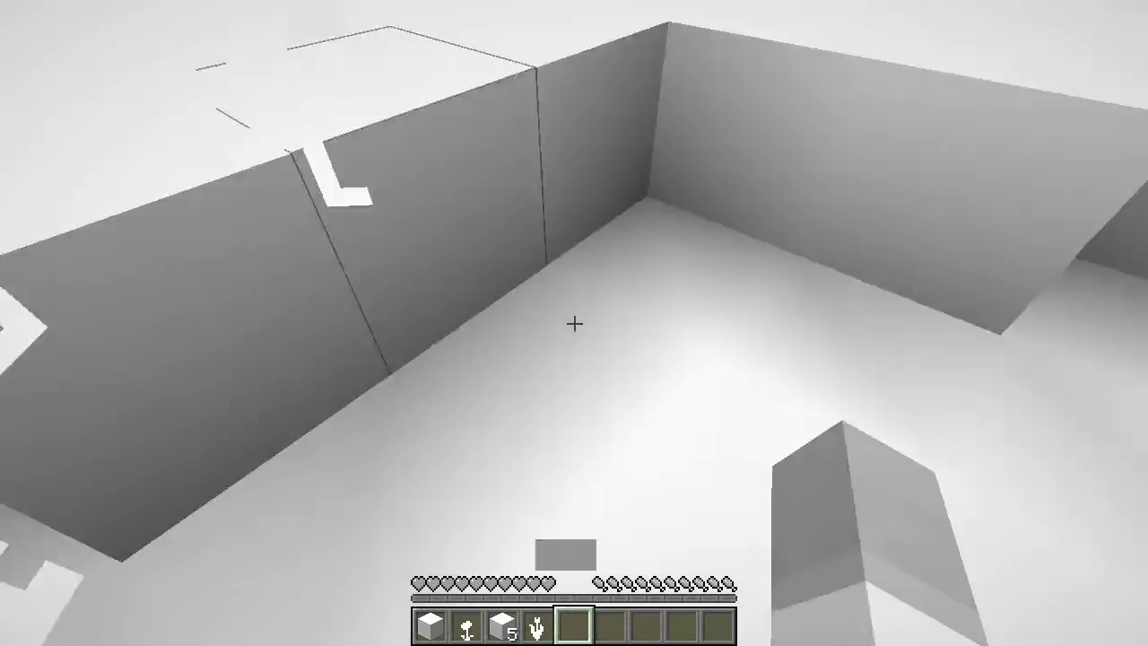
# Step: Break the blocks and leaves above, collecting oak saplings from the leaves
pyautogui.press('w')
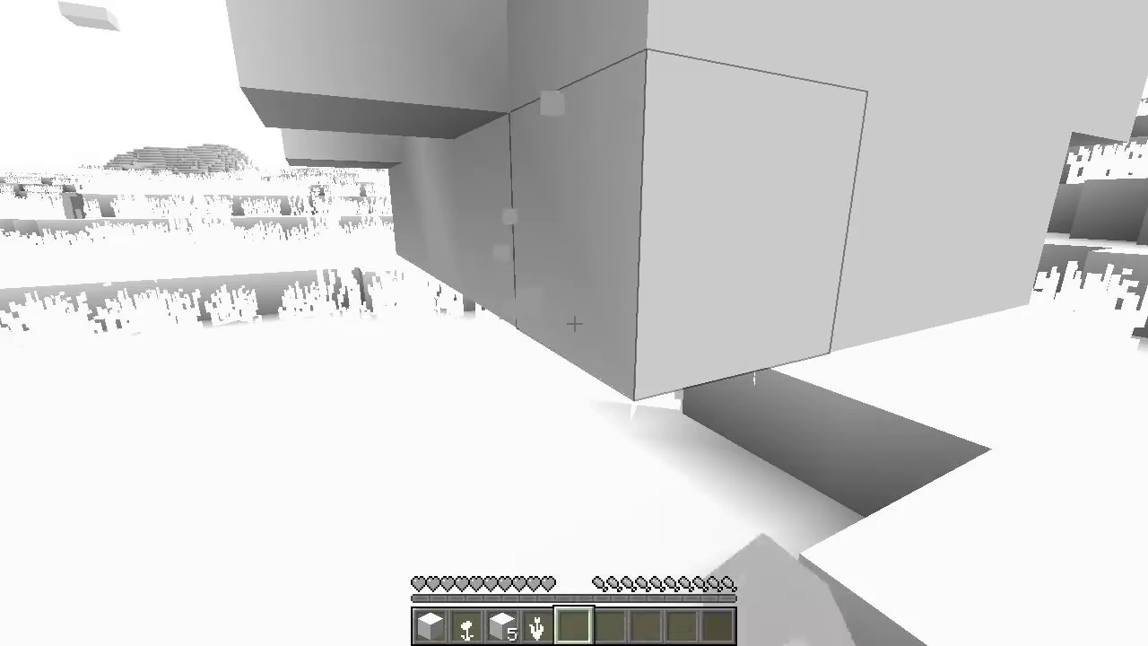
pyautogui.click(574, 323)
pyautogui.click(574, 322)
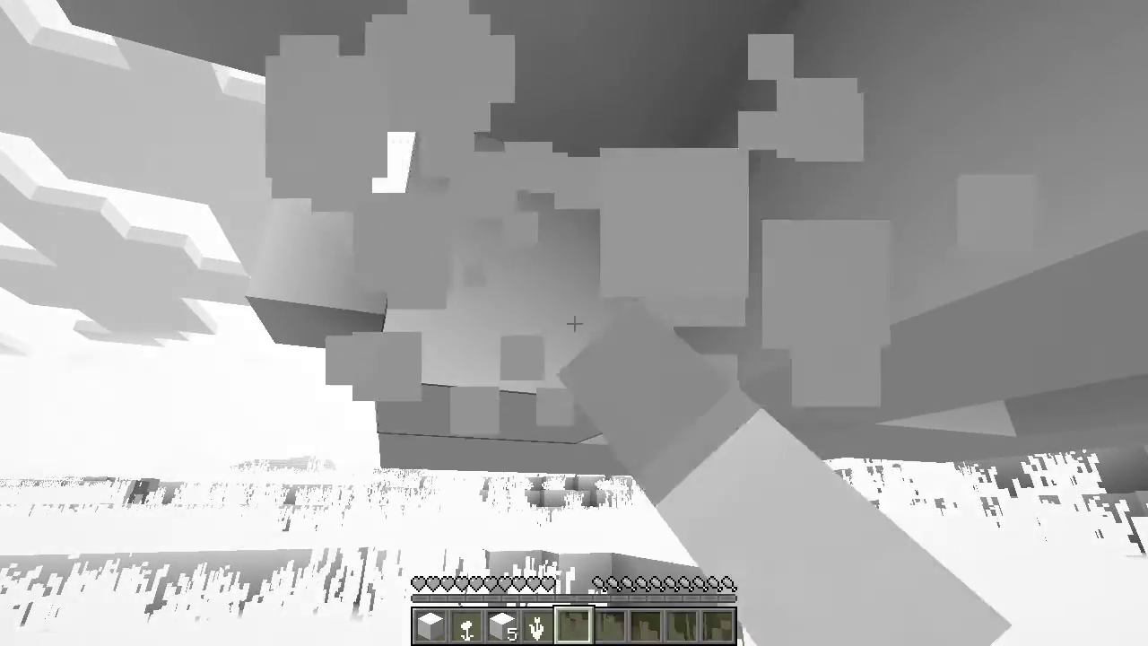
pyautogui.click(574, 323)
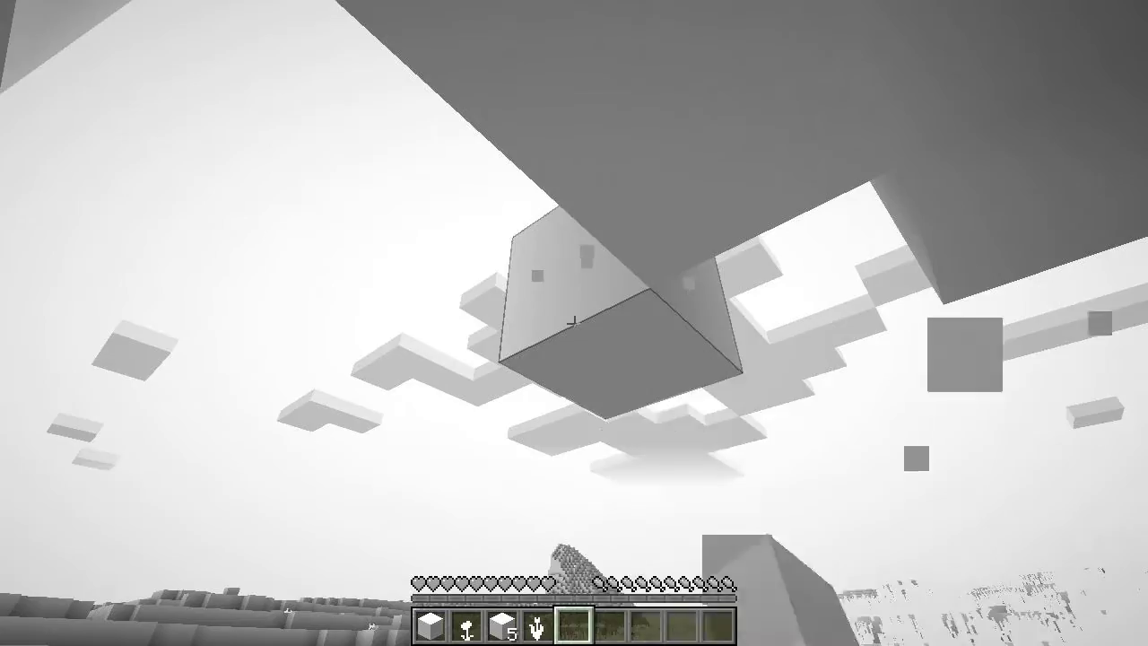
pyautogui.click(574, 323)
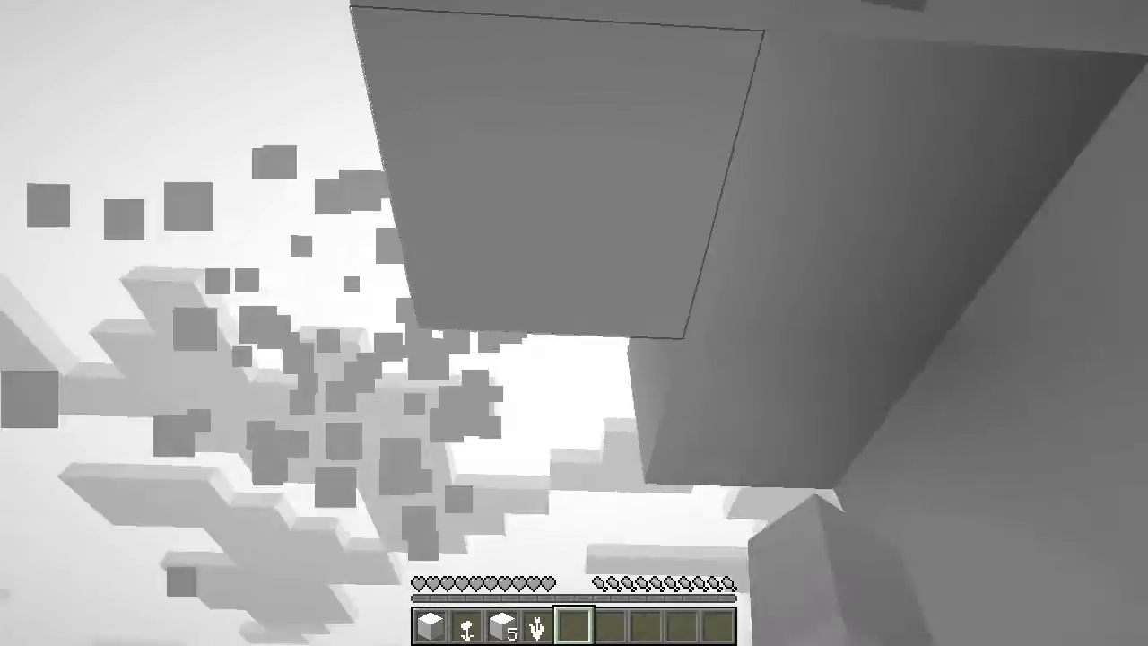
pyautogui.click(574, 323)
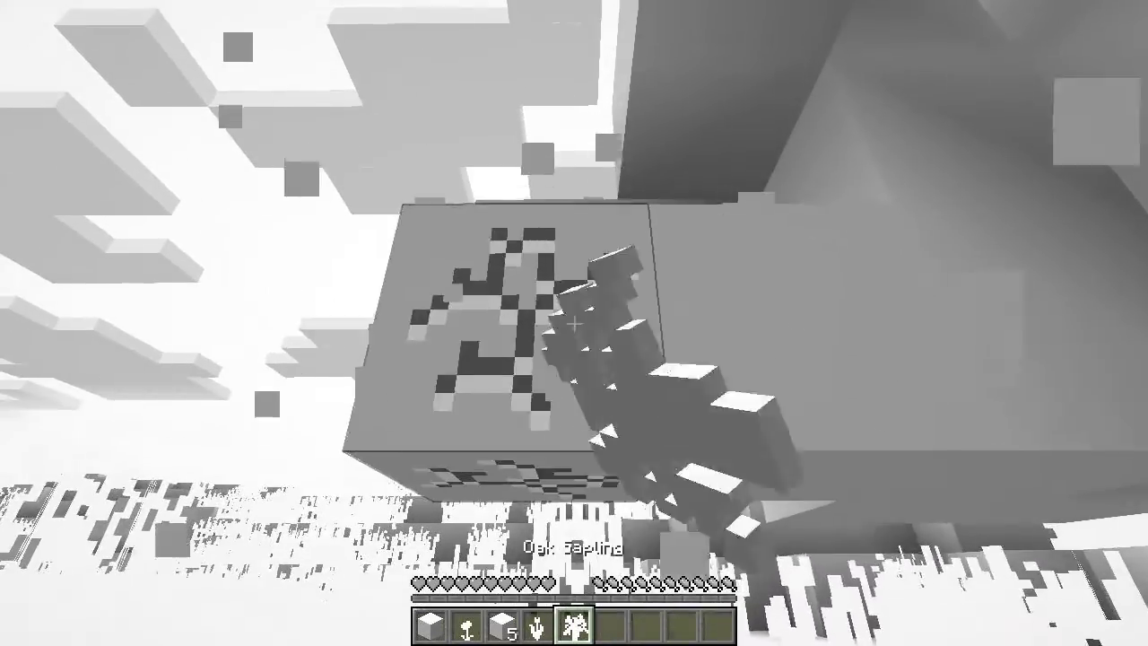
pyautogui.click(574, 323)
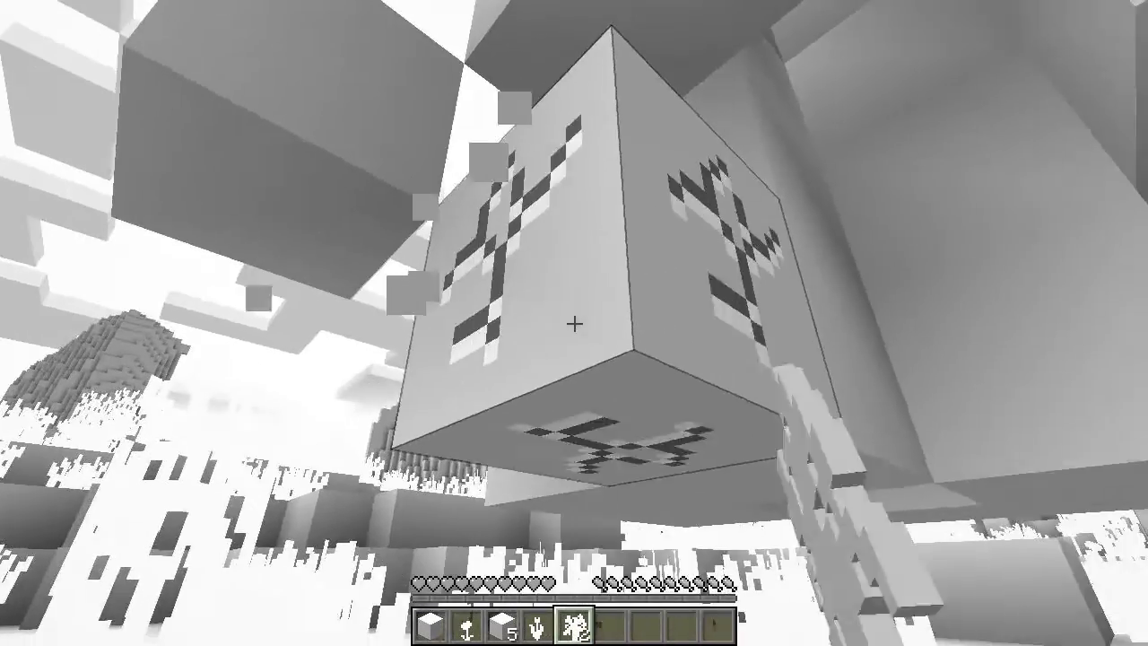
pyautogui.click(574, 323)
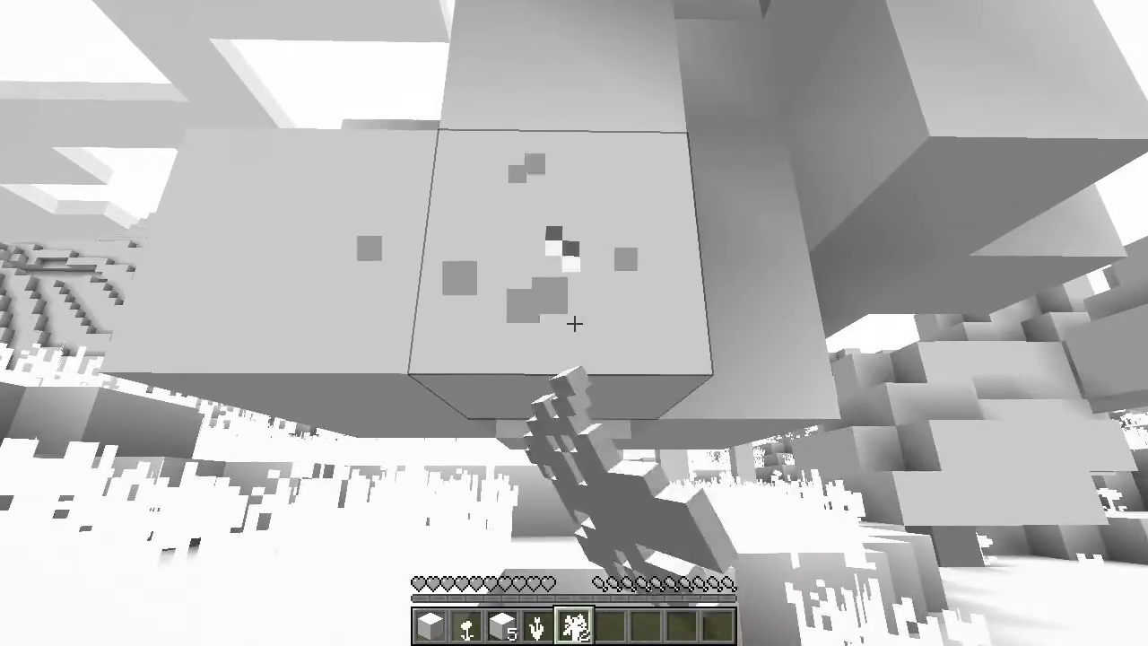
pyautogui.click(574, 322)
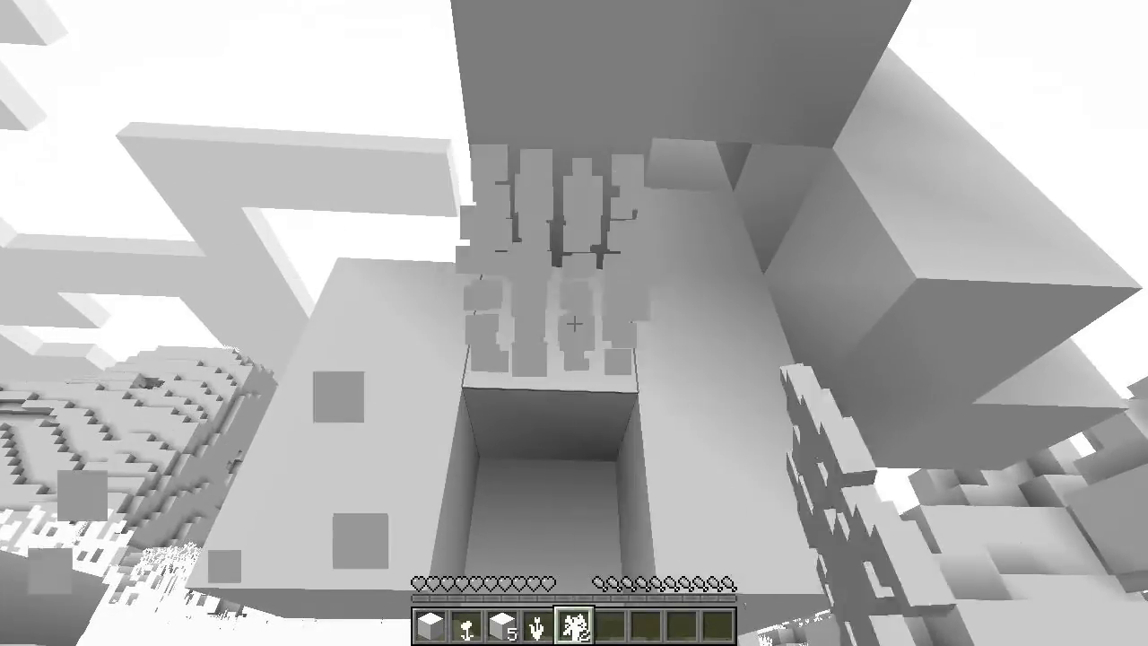
pyautogui.click(574, 323)
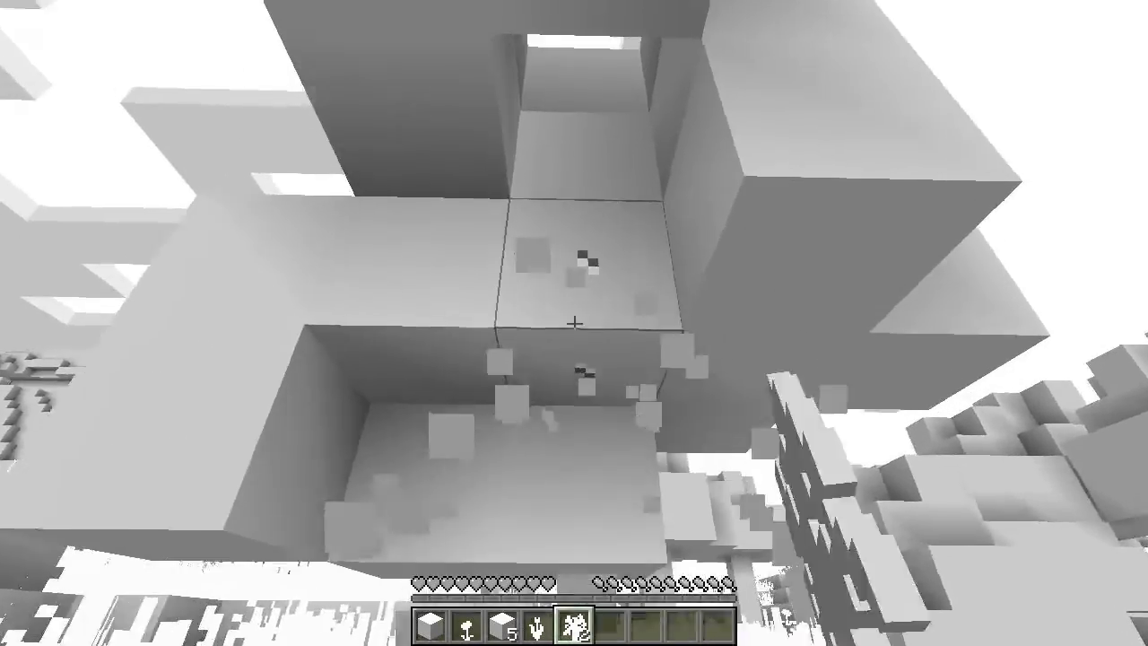
pyautogui.click(574, 323)
pyautogui.click(574, 323)
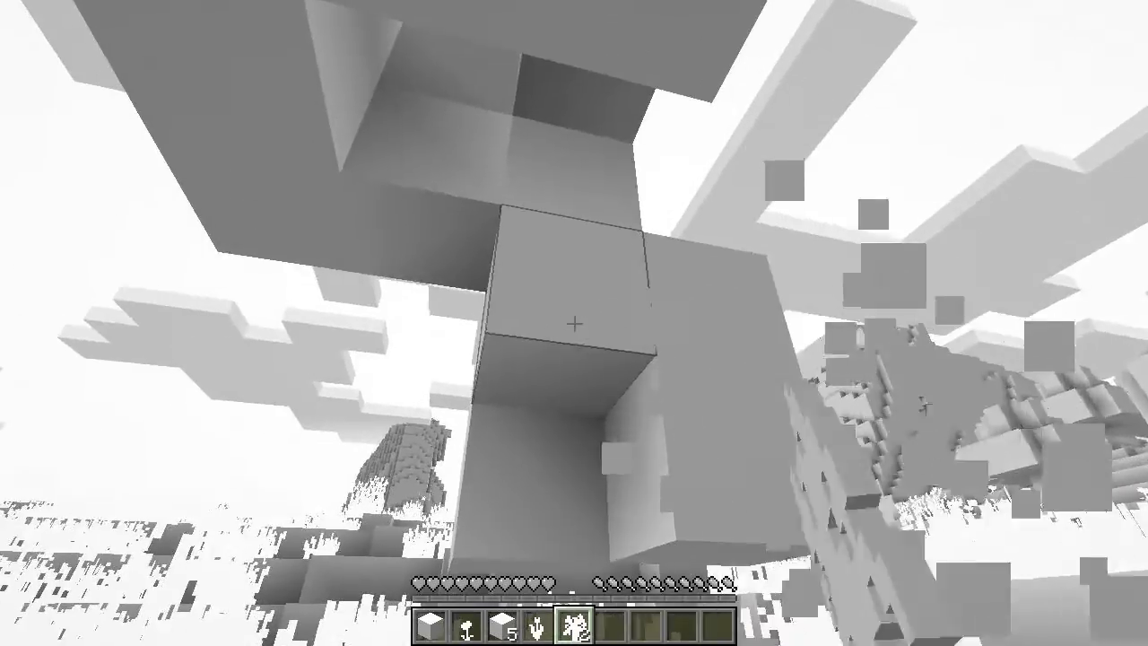
pyautogui.click(574, 323)
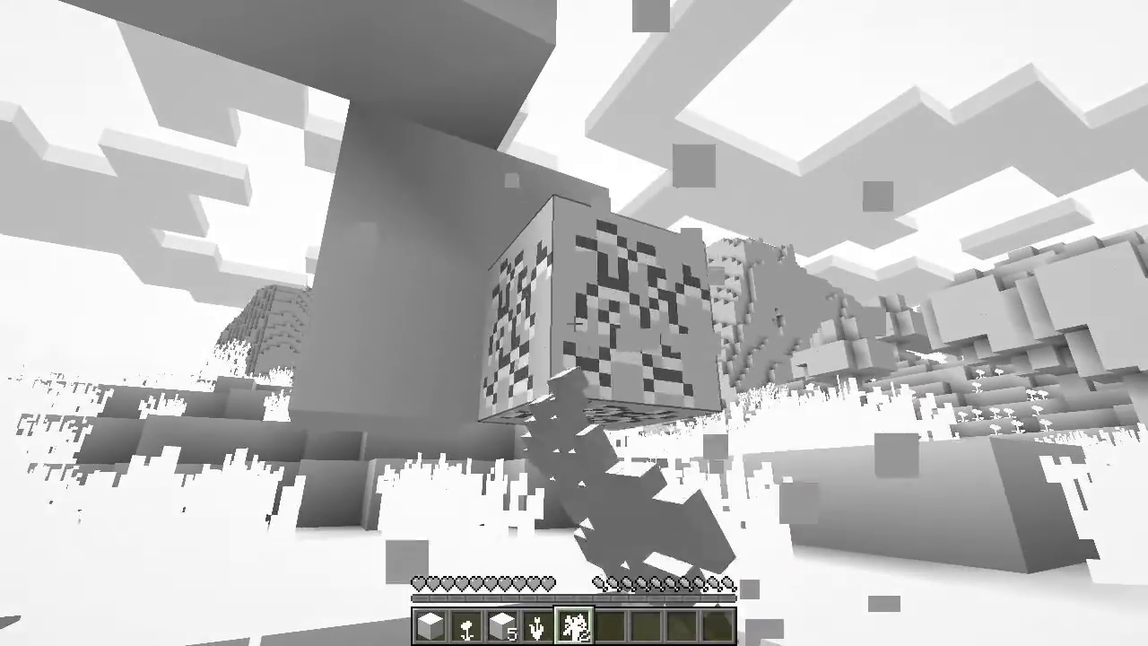
# Step: Chop the upper logs and clear the remaining leaves, reaching ten saplings
pyautogui.click(574, 323)
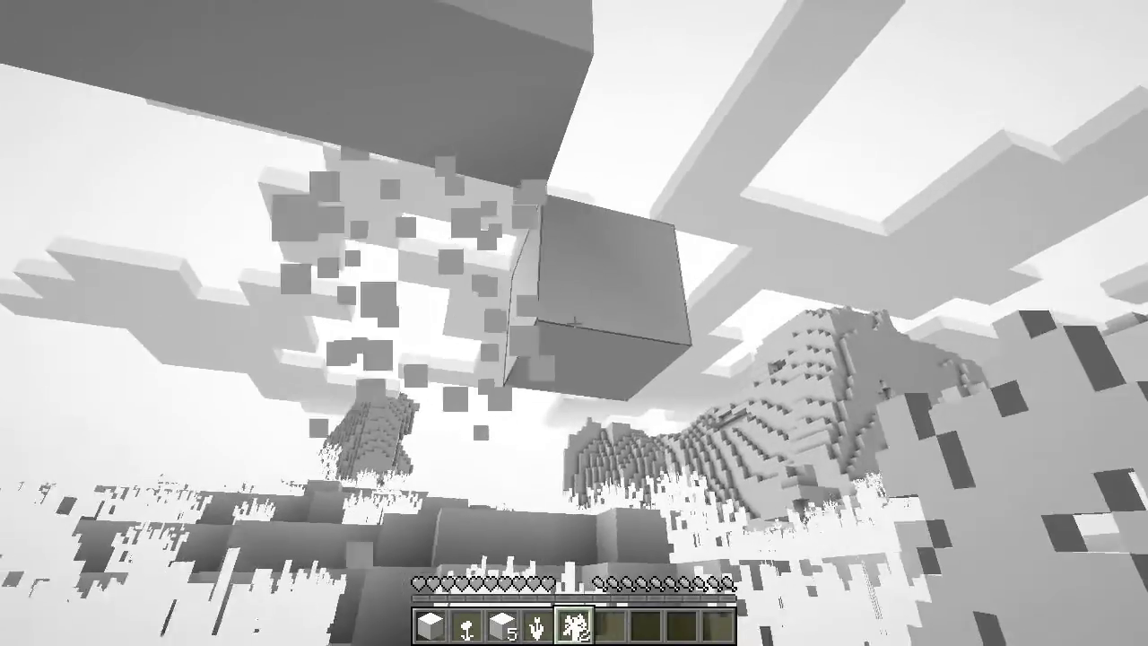
pyautogui.click(574, 323)
pyautogui.click(574, 323)
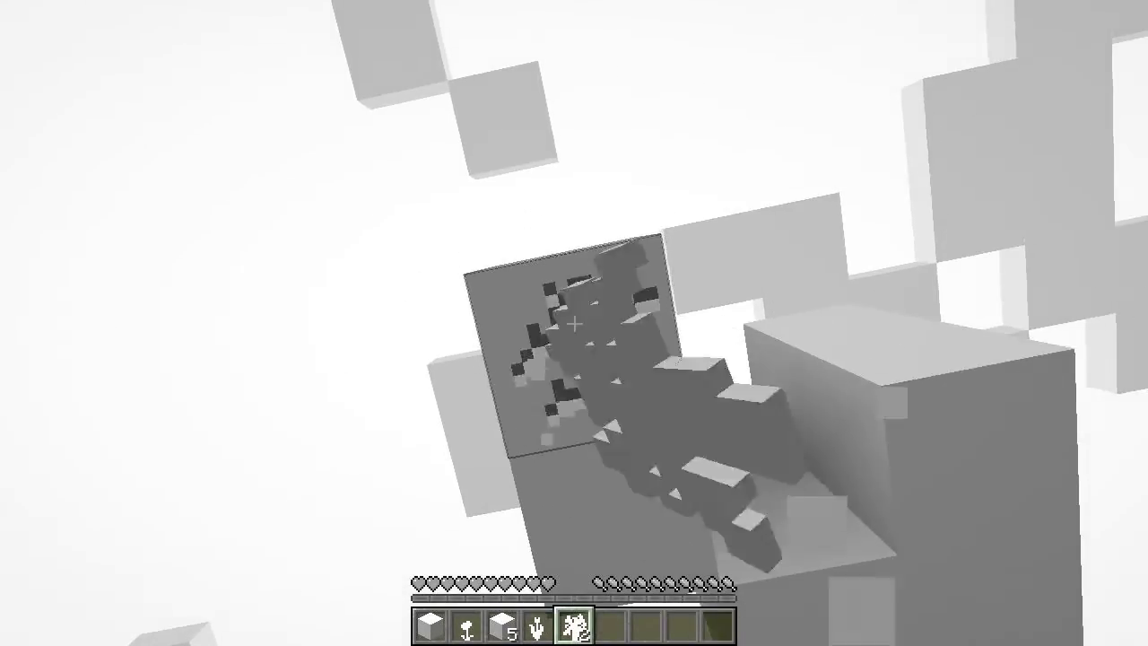
pyautogui.click(574, 323)
pyautogui.click(574, 323)
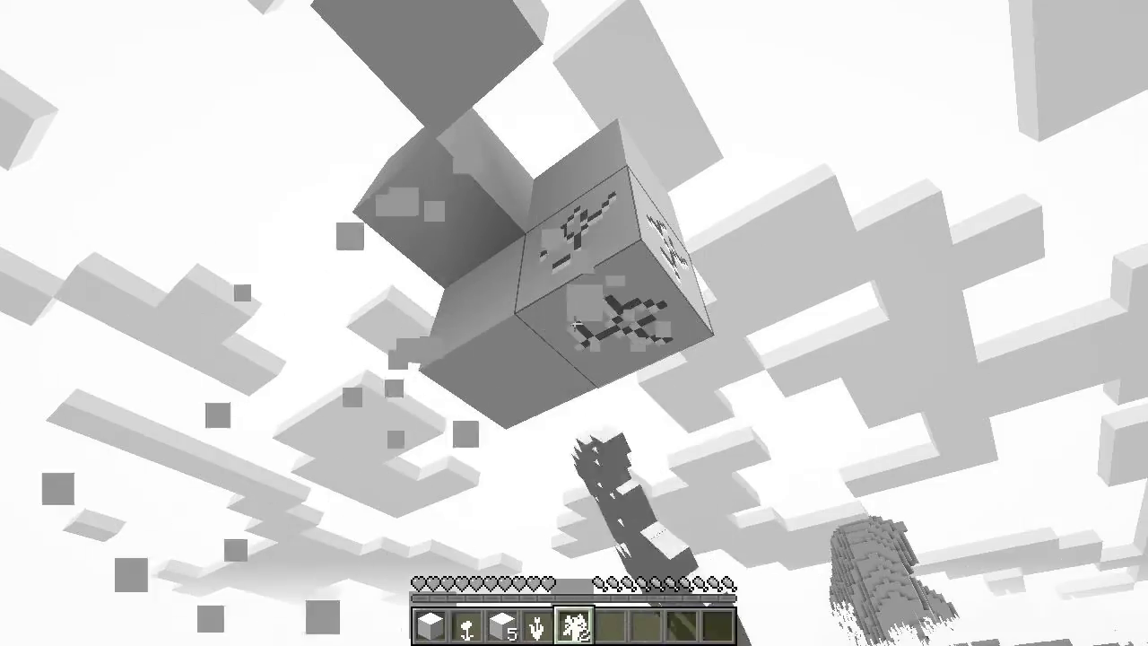
pyautogui.click(574, 323)
pyautogui.click(574, 323)
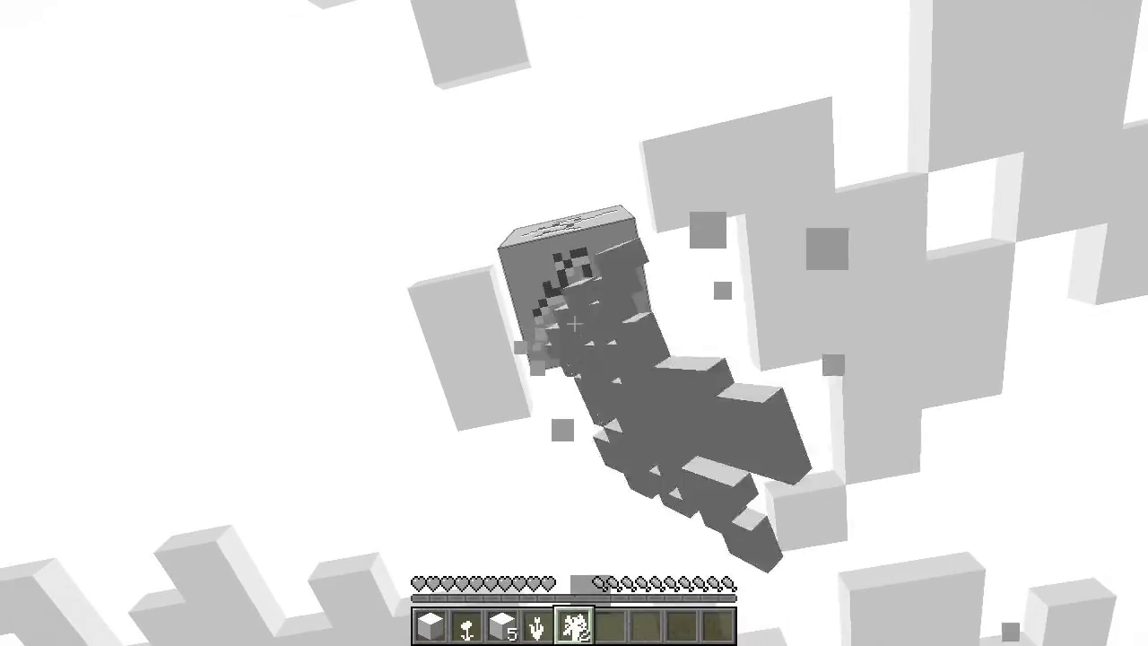
pyautogui.click(574, 323)
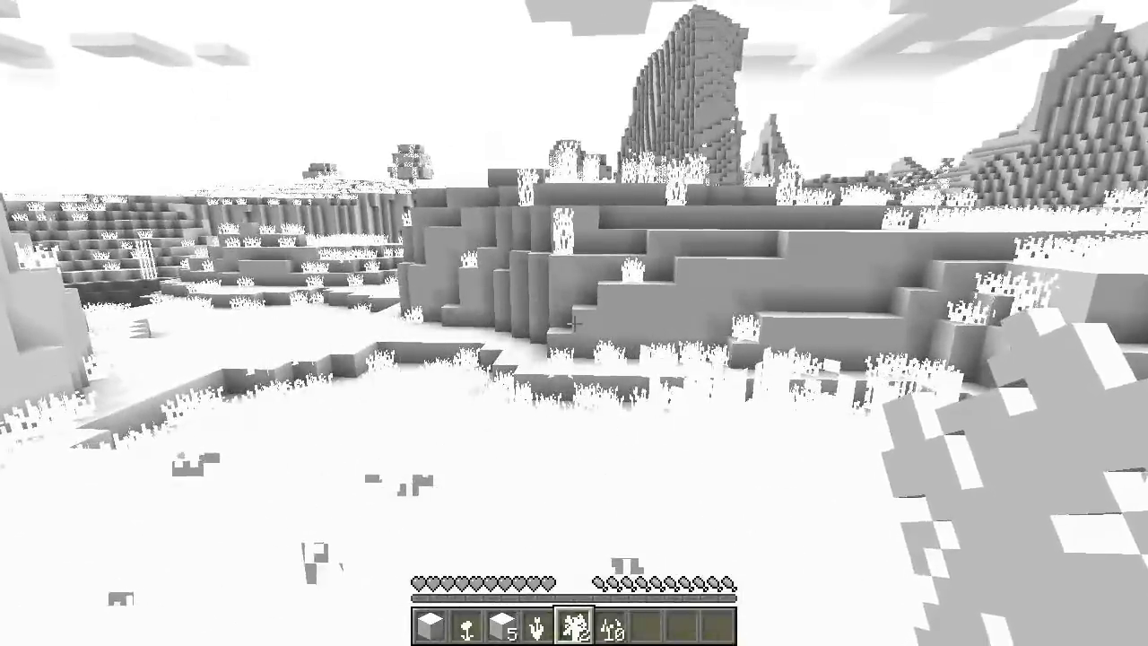
# Step: Walk to the grassy terrace, clear the tall grass, and mine the first stone and ore
pyautogui.press('w')
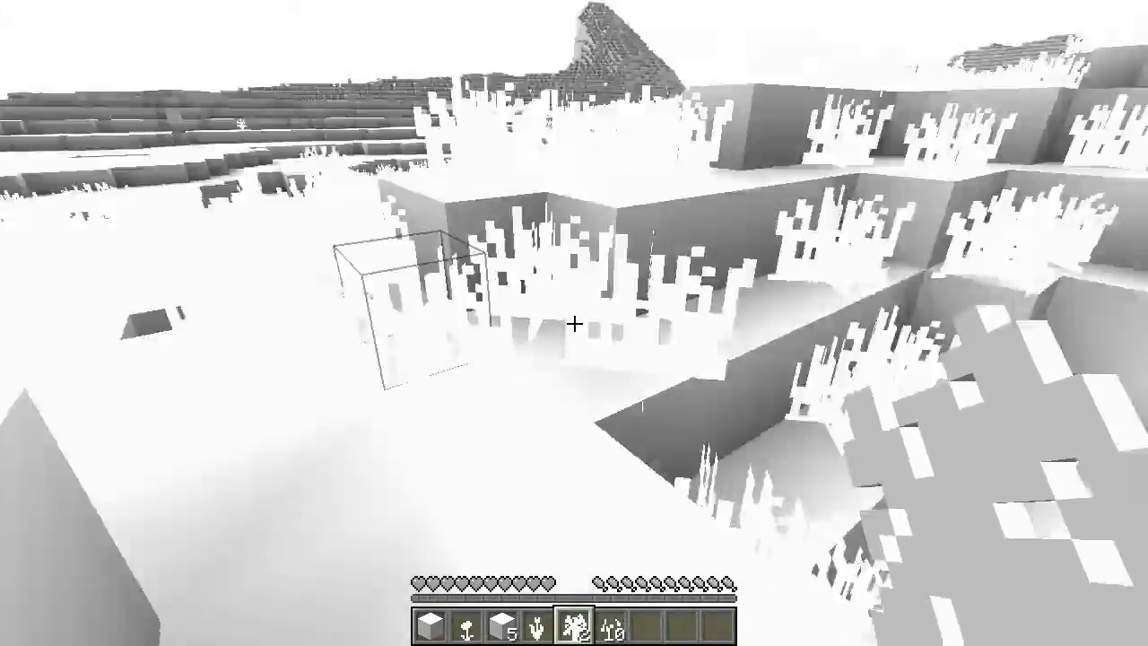
pyautogui.click(574, 323)
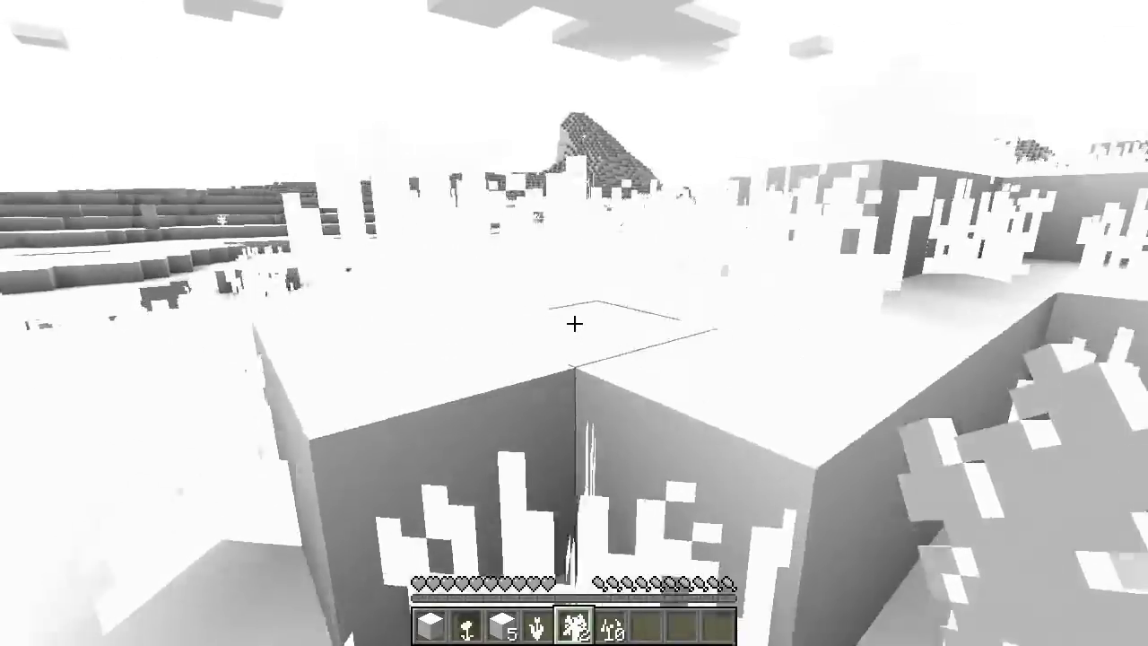
pyautogui.click(574, 323)
pyautogui.click(574, 323)
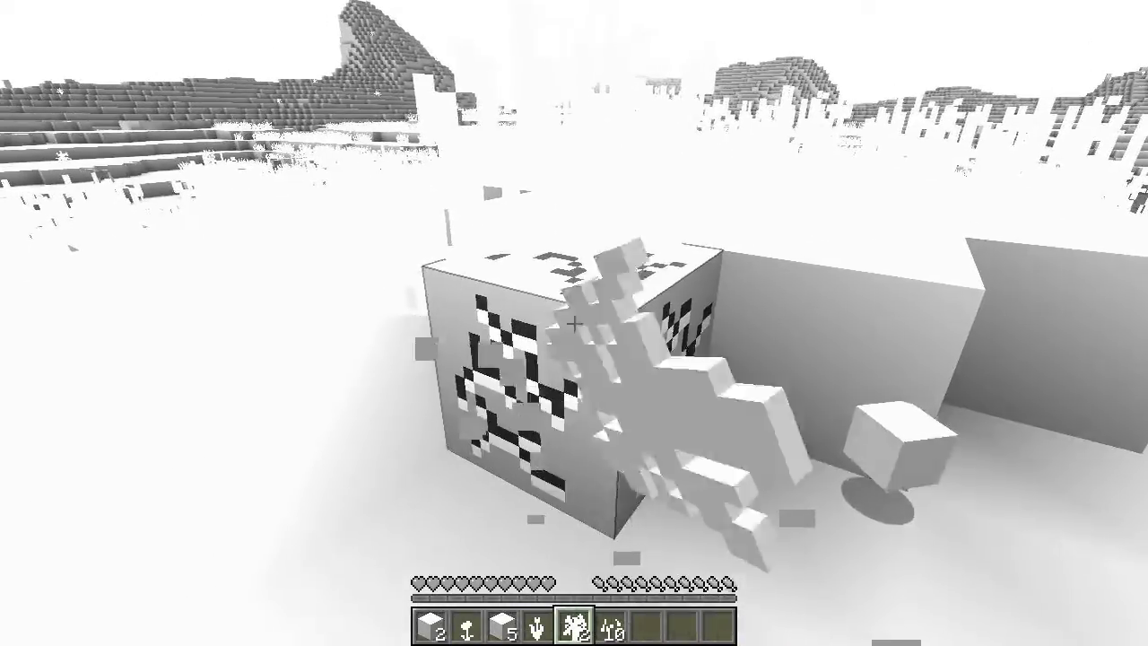
pyautogui.click(574, 323)
pyautogui.click(574, 323)
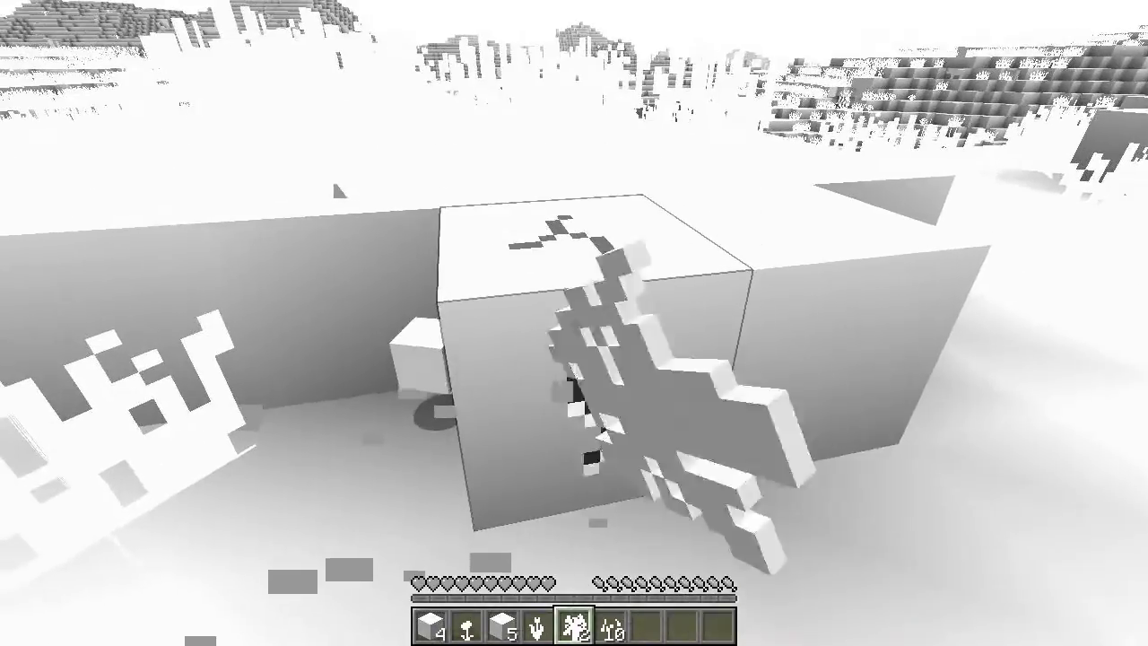
pyautogui.click(574, 322)
pyautogui.click(574, 322)
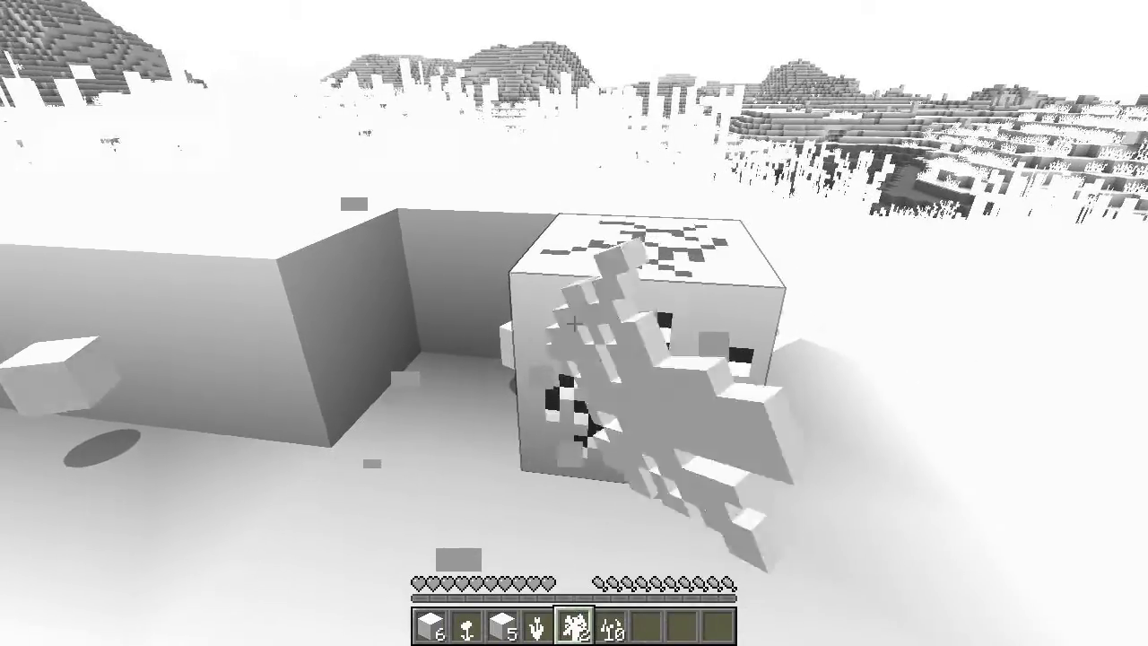
# Step: Mine the next row of stone and ore blocks in front
pyautogui.click(574, 323)
pyautogui.click(575, 322)
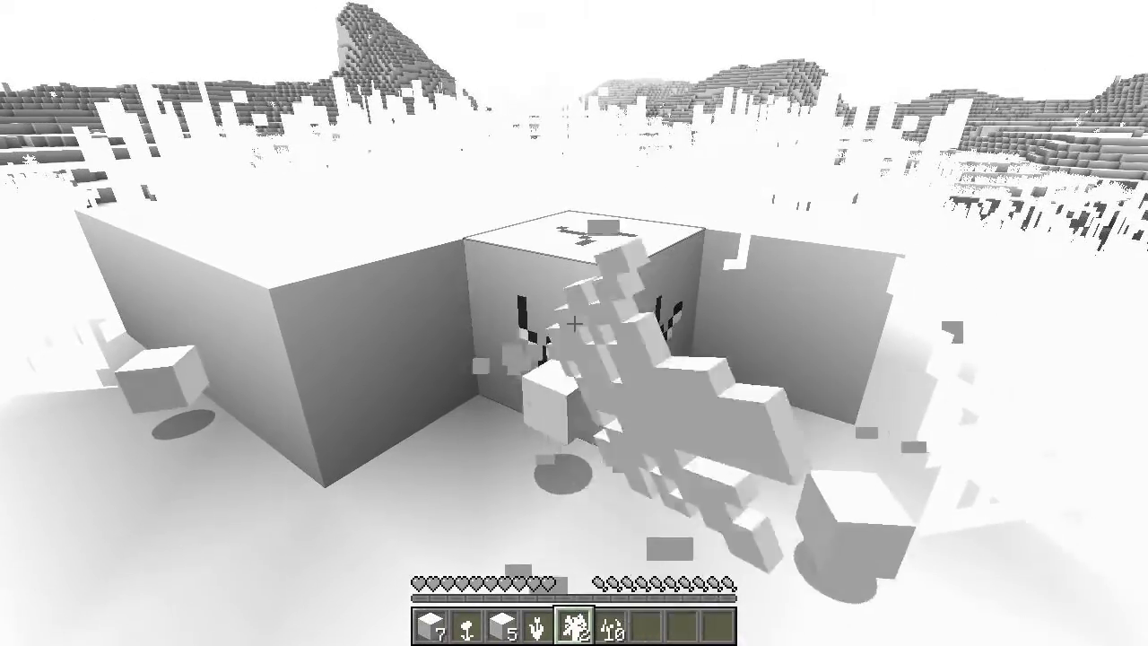
pyautogui.click(575, 323)
pyautogui.click(574, 322)
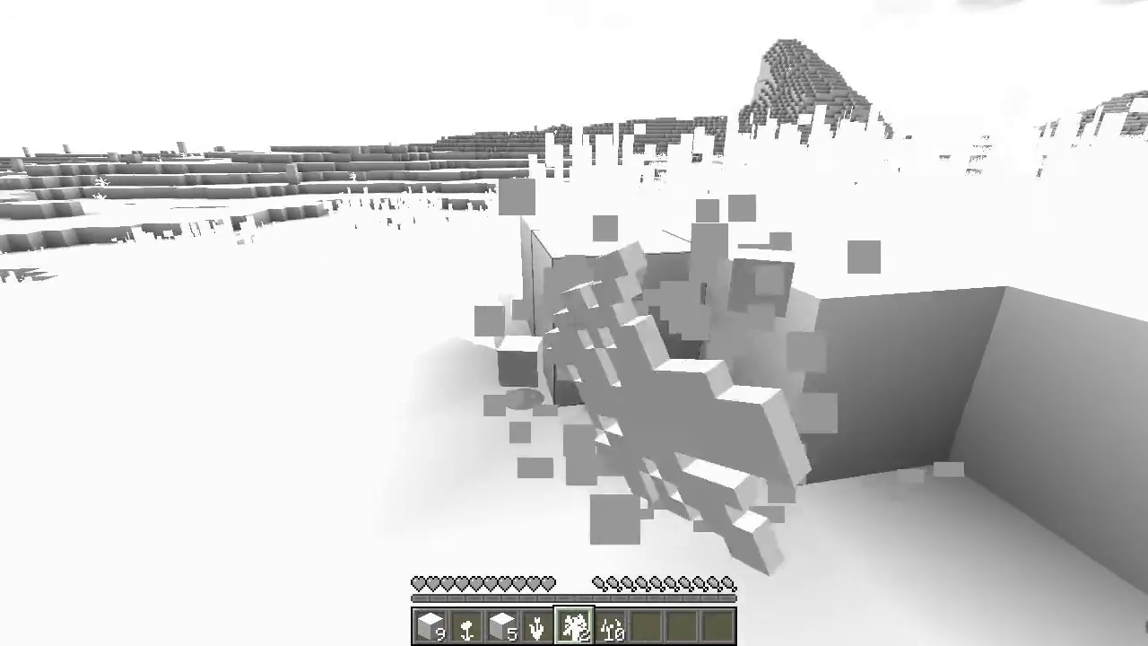
pyautogui.click(574, 323)
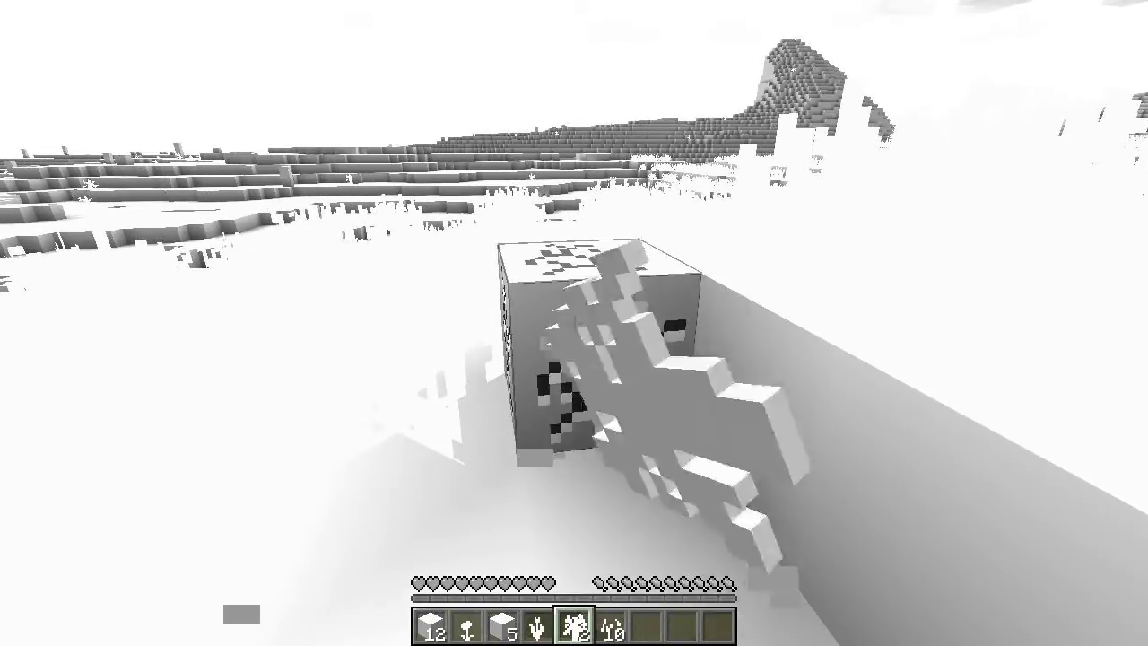
pyautogui.click(574, 323)
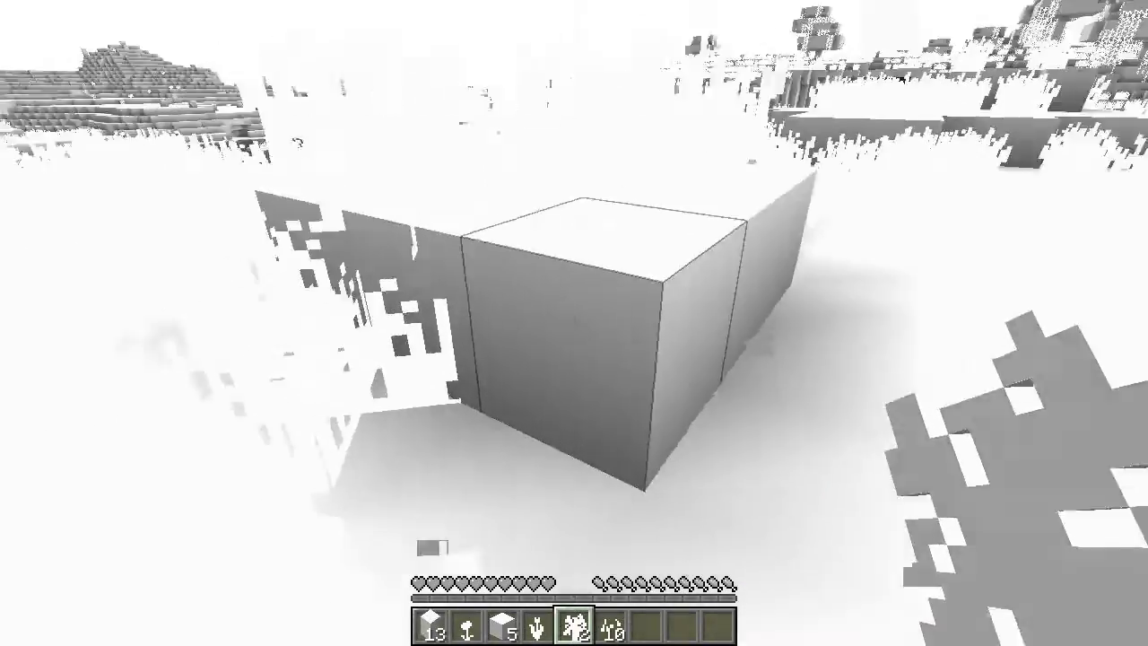
pyautogui.click(574, 323)
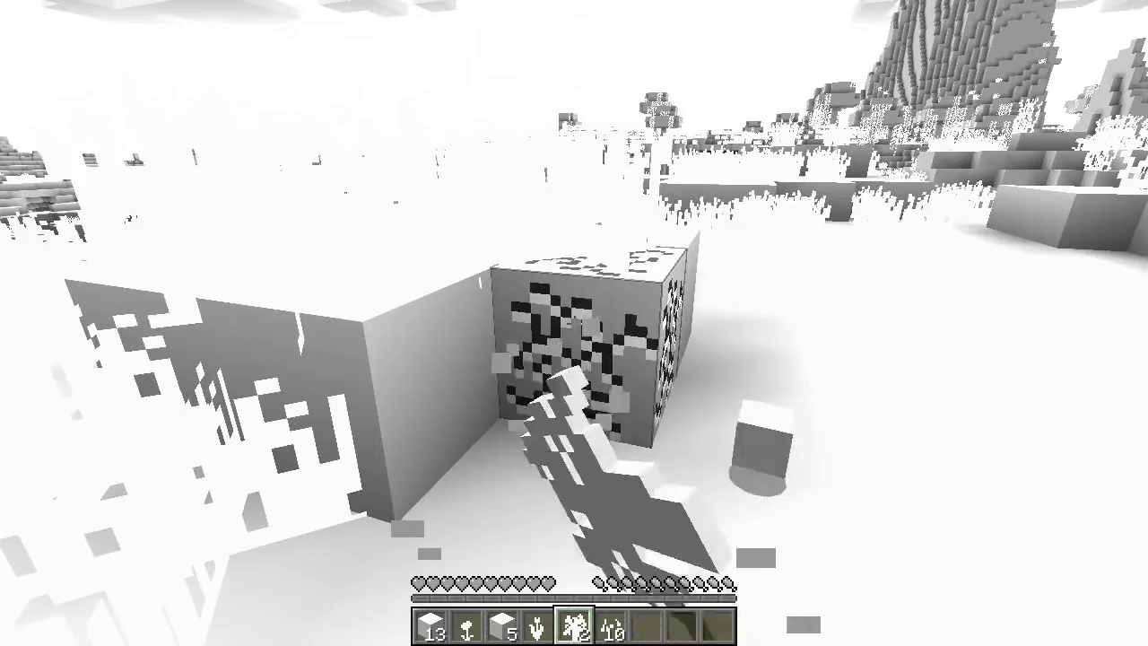
pyautogui.click(574, 323)
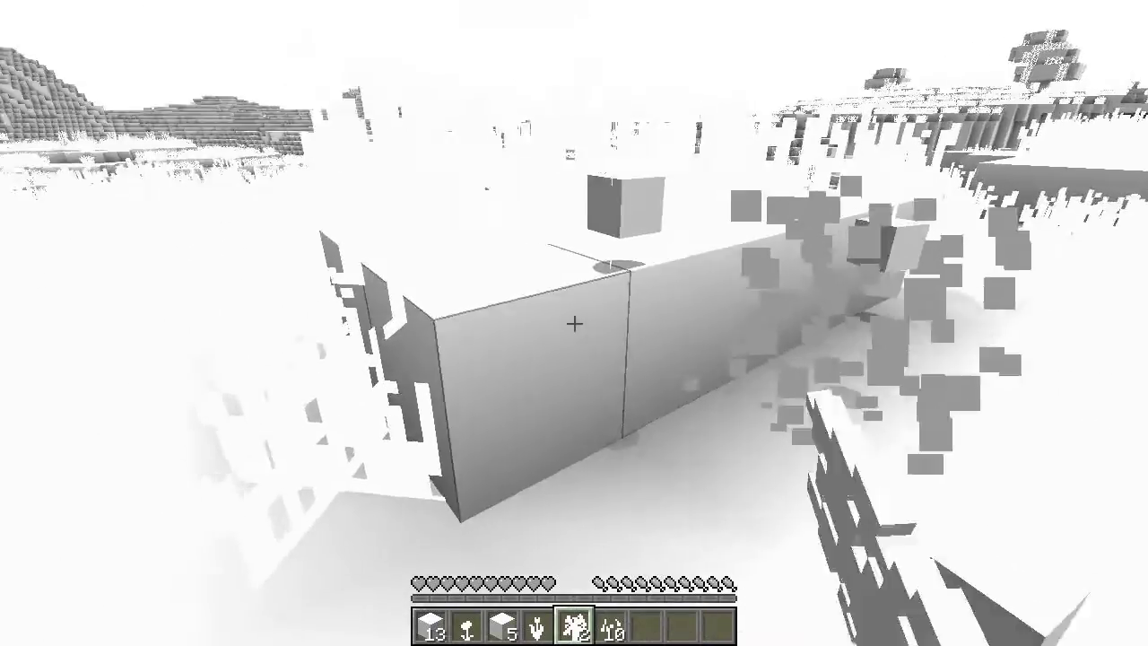
pyautogui.click(574, 323)
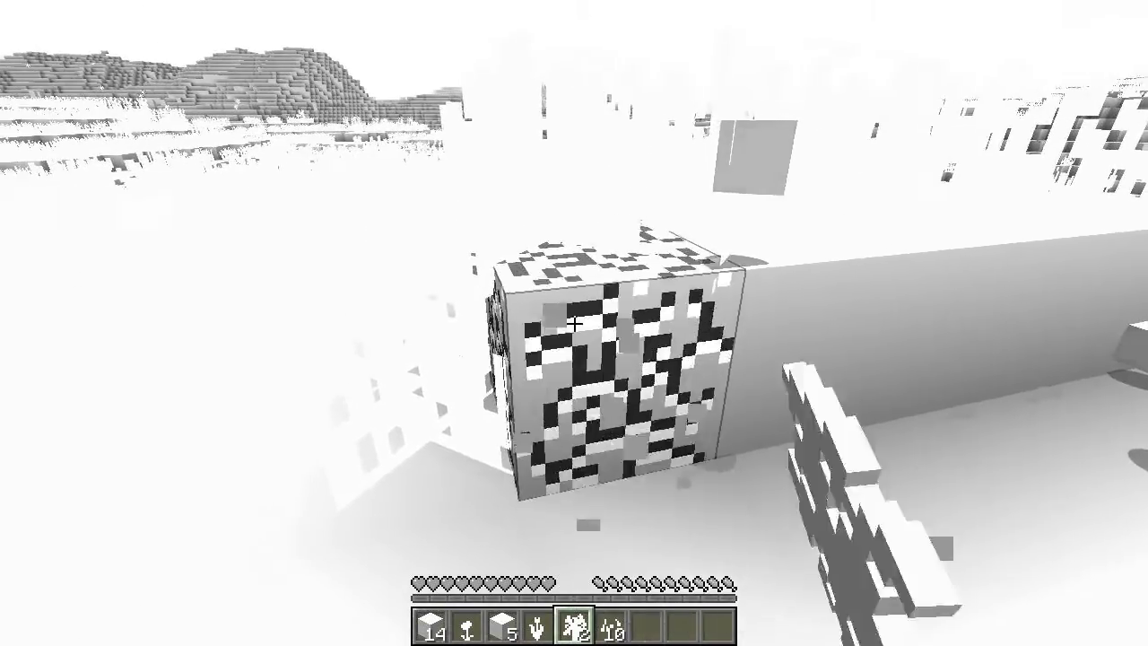
pyautogui.click(574, 323)
pyautogui.click(575, 323)
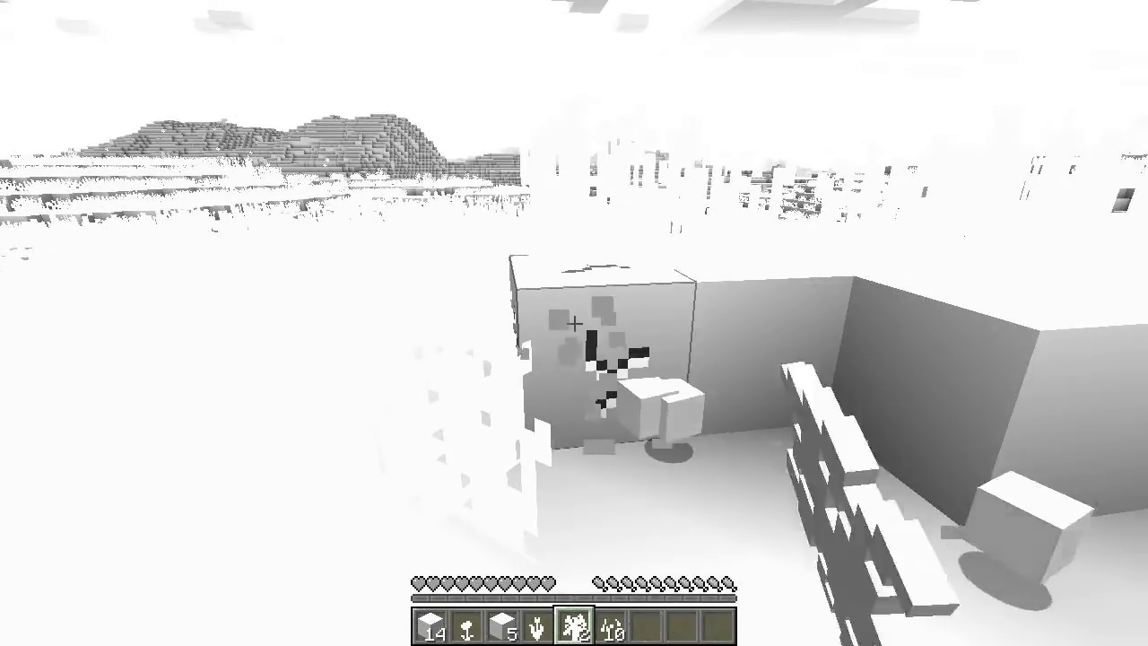
# Step: Break the remaining cracked stone and ore blocks, bringing the stack to 27
pyautogui.click(574, 322)
pyautogui.click(574, 322)
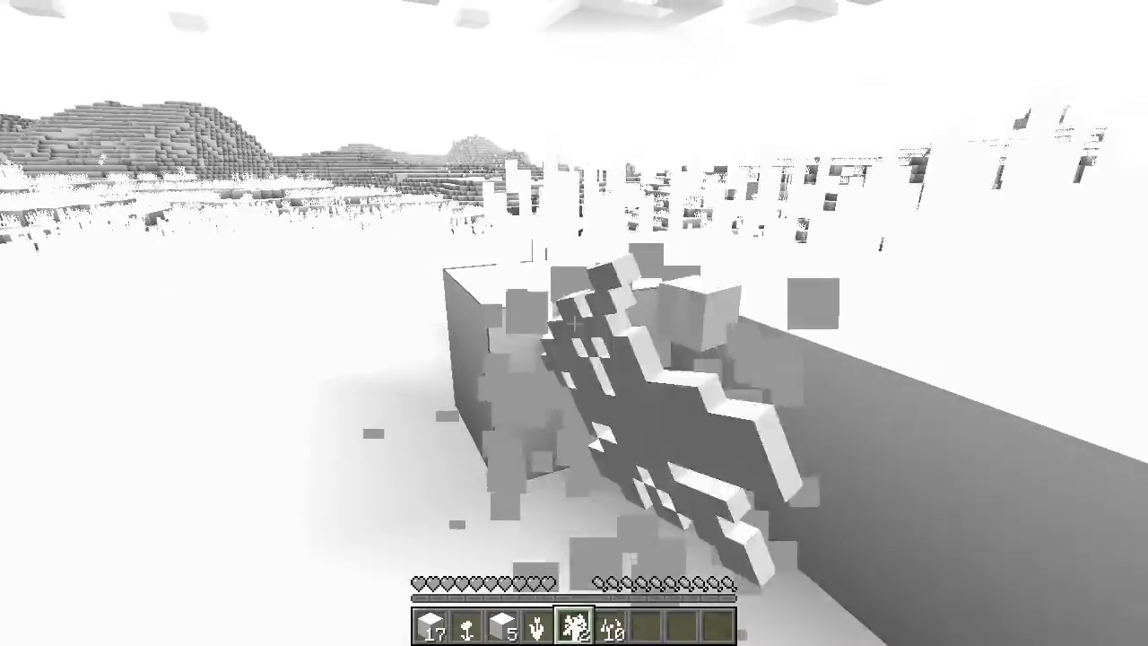
pyautogui.click(574, 323)
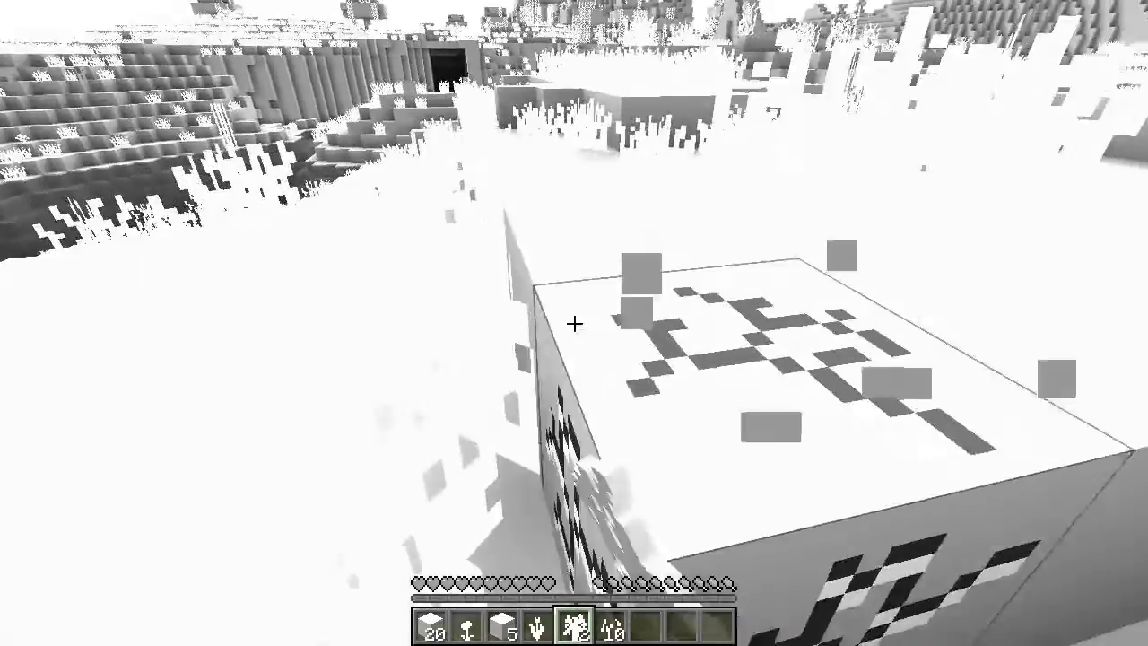
pyautogui.click(574, 323)
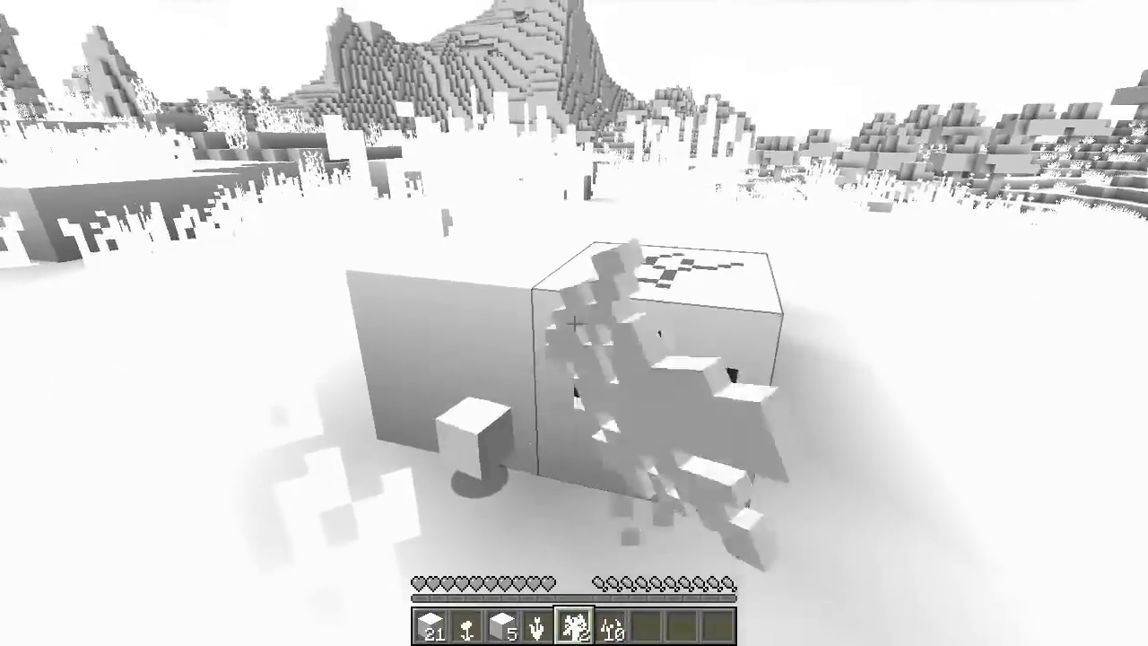
pyautogui.click(574, 323)
pyautogui.click(574, 323)
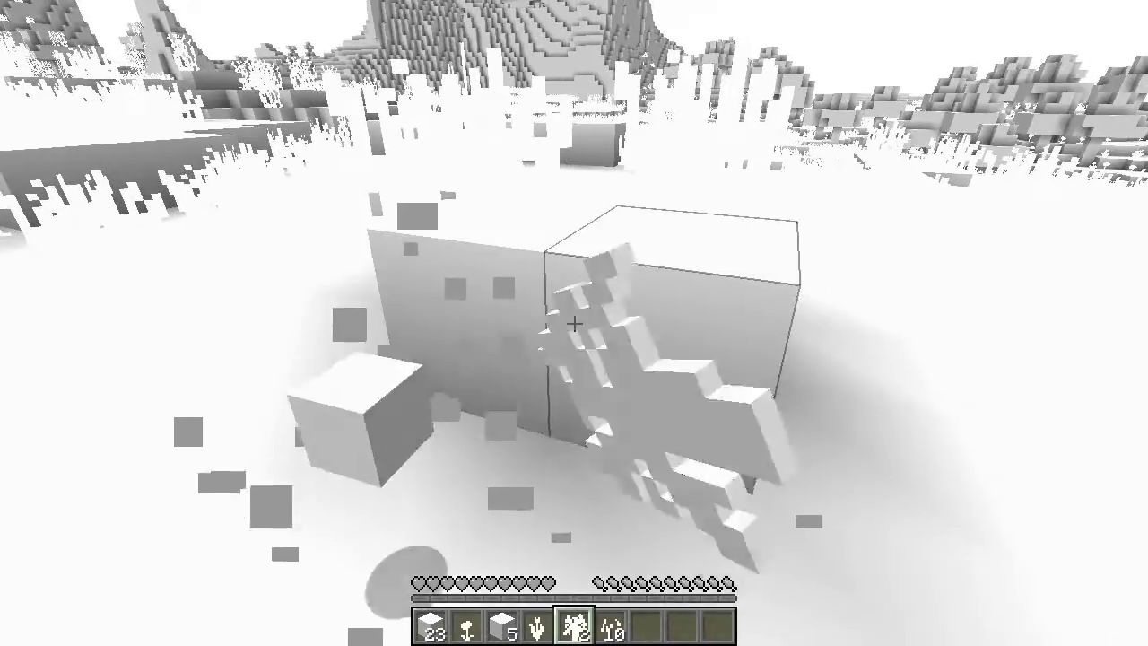
pyautogui.click(574, 323)
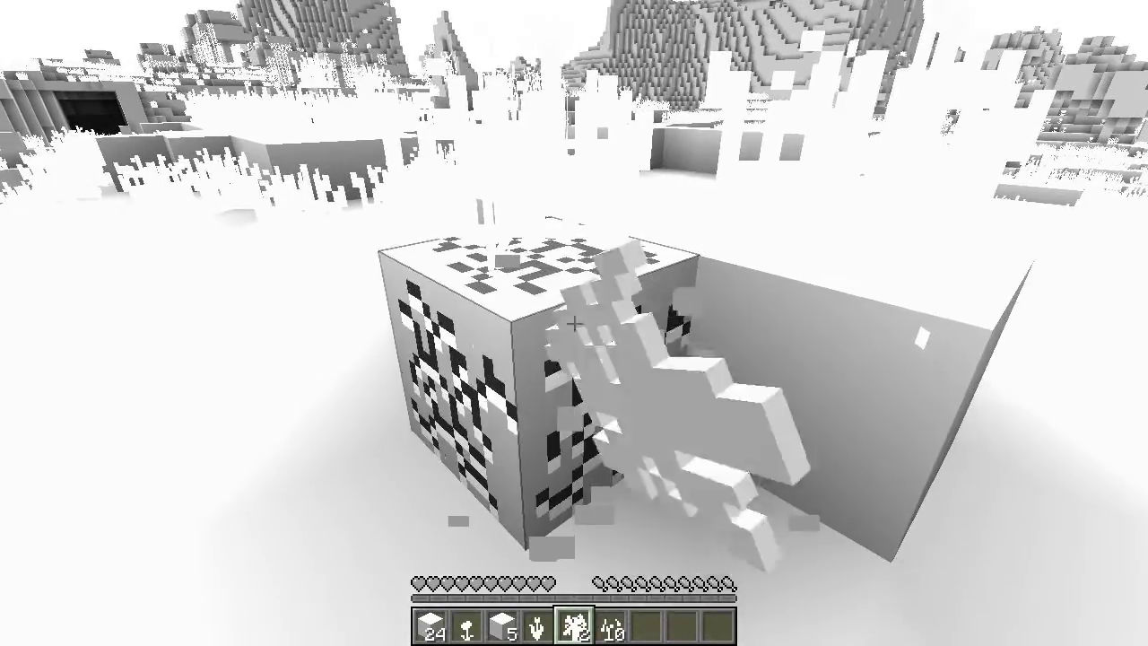
pyautogui.click(574, 323)
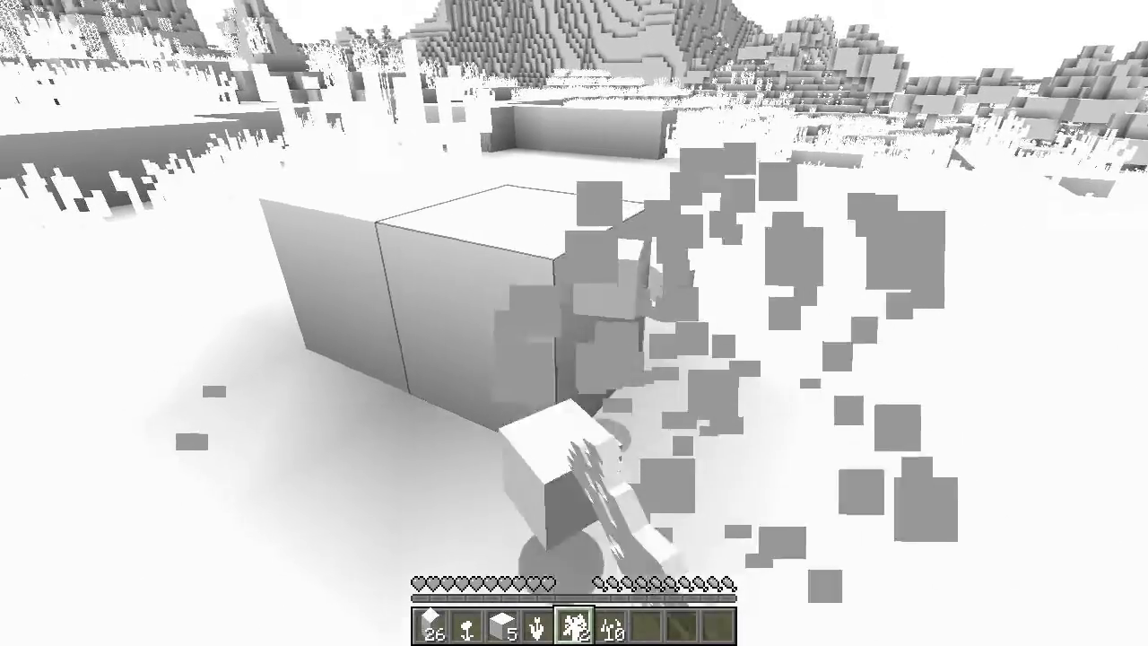
pyautogui.click(574, 323)
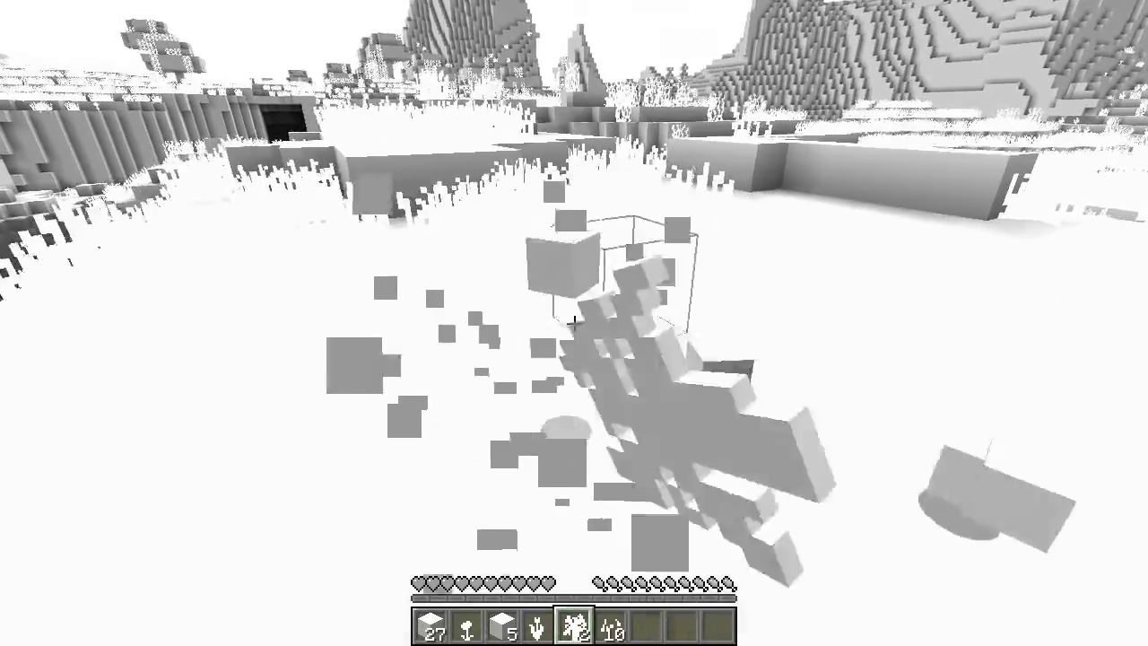
# Step: Walk over the dropped blocks and across the snowy plain, reaching 31 blocks
pyautogui.press('w')
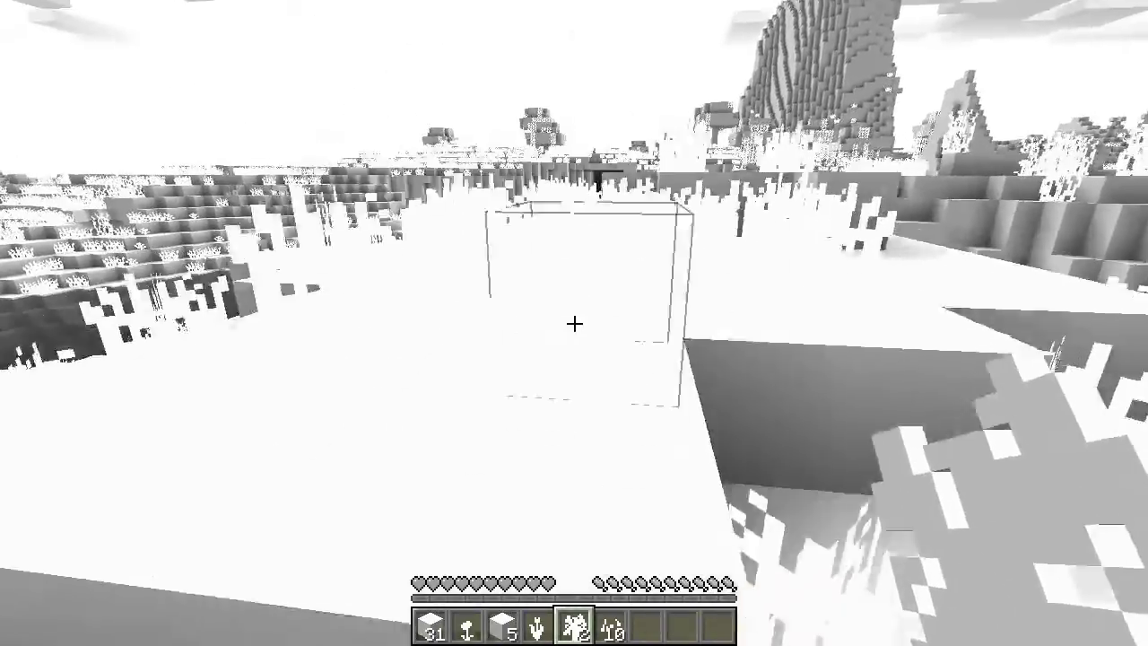
pyautogui.press('w')
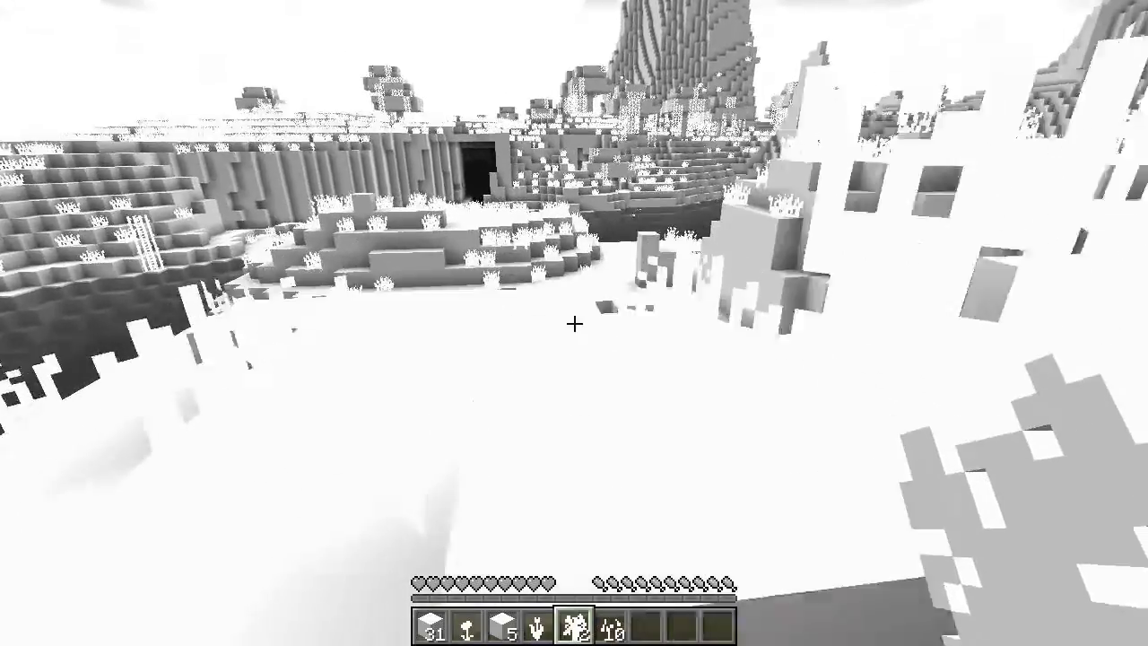
pyautogui.press('w')
pyautogui.press('s')
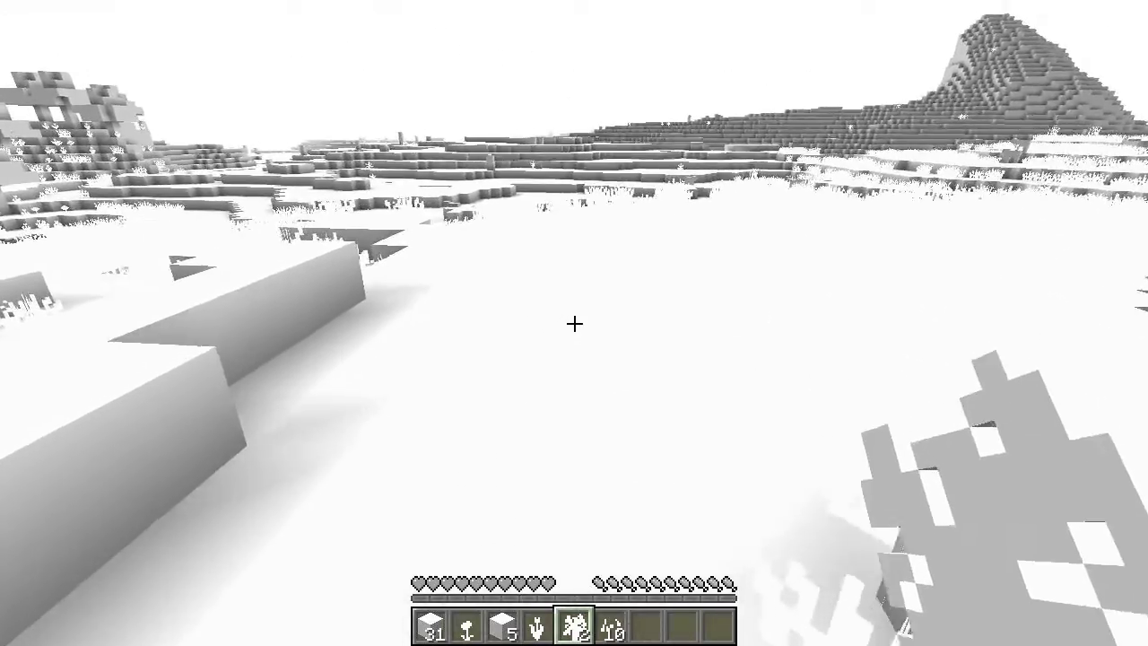
pyautogui.press('w')
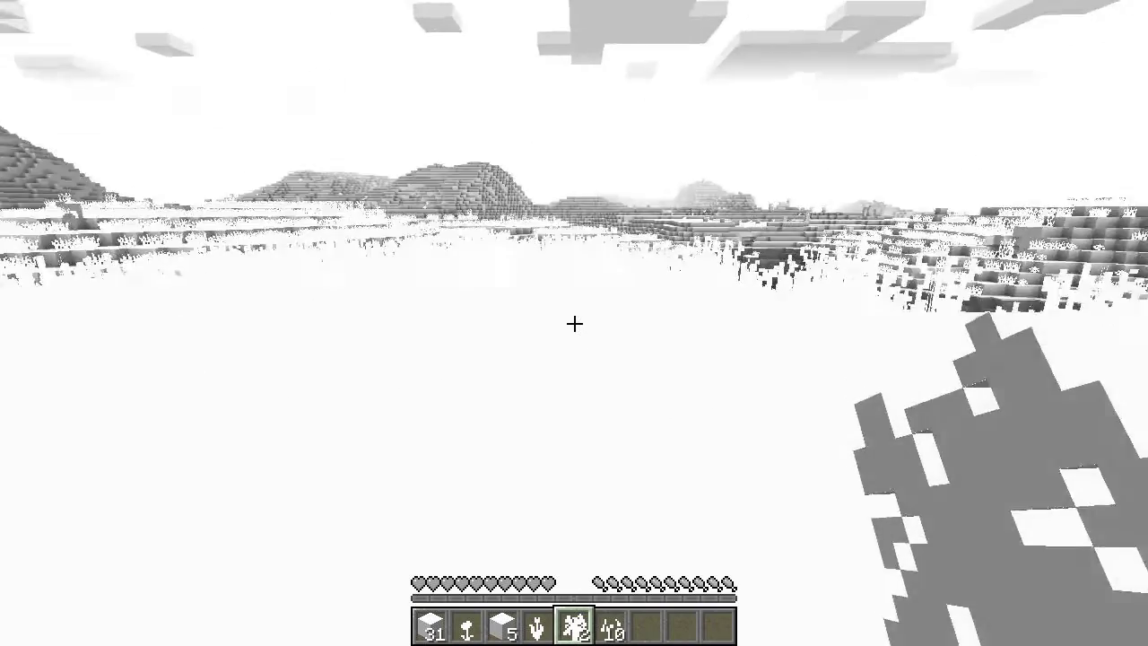
# Step: Craft oak planks and a crafting table in the inventory, moving the table to the hotbar
pyautogui.press('e')
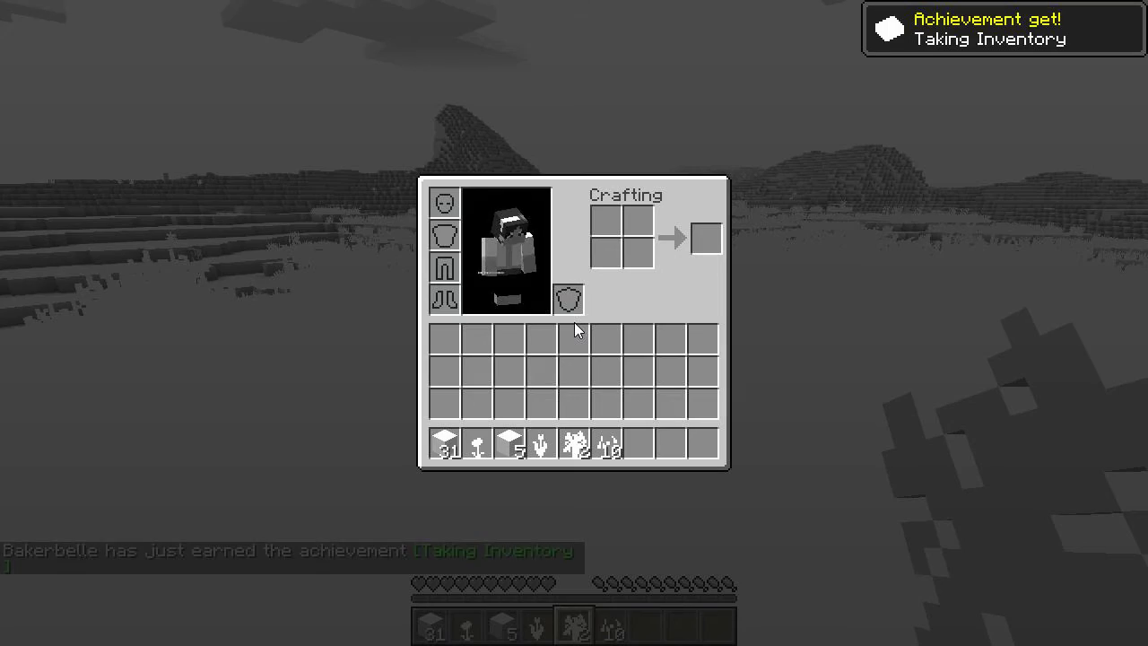
pyautogui.press('e')
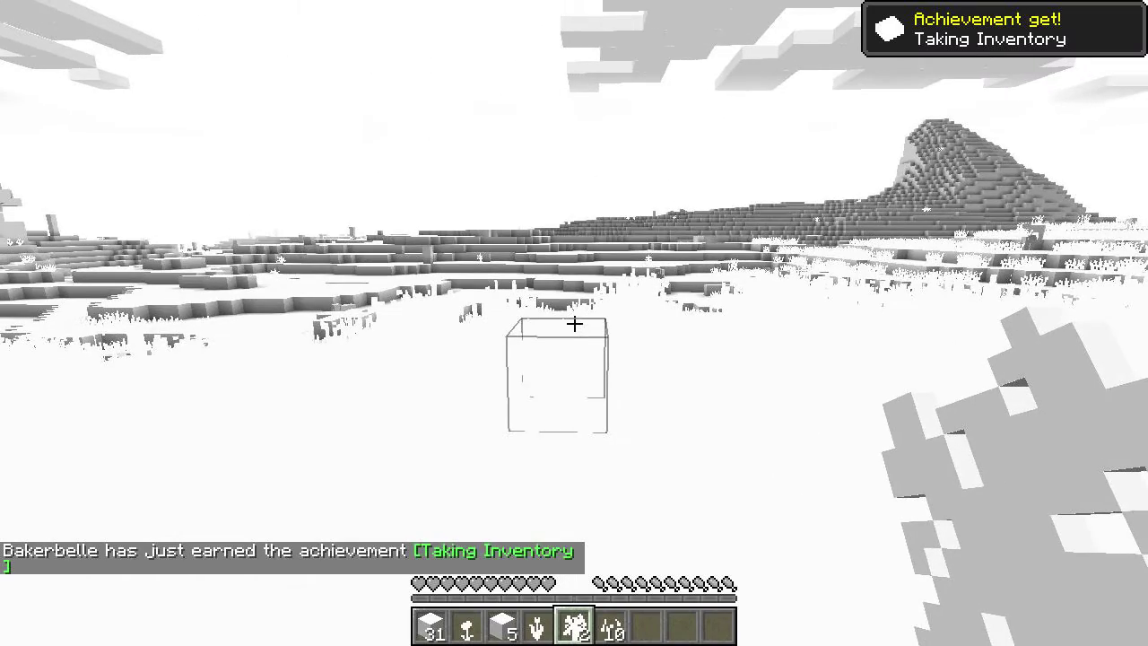
pyautogui.press('e')
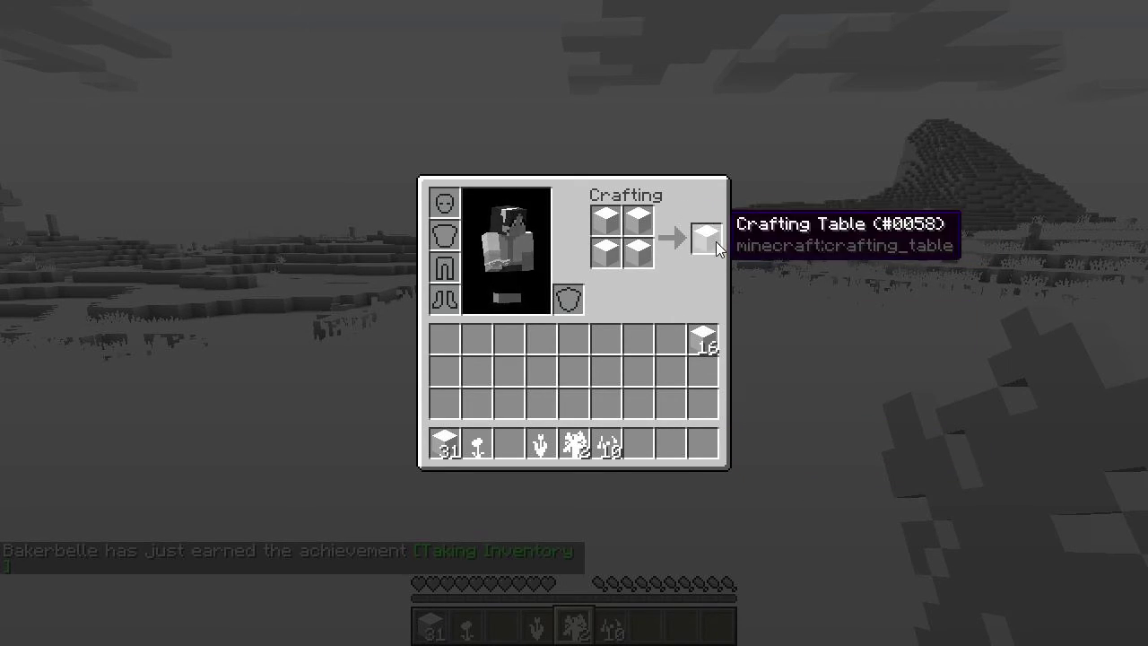
pyautogui.keyDown('shift'); pyautogui.click(715, 241); pyautogui.keyUp('shift')
pyautogui.press('e')
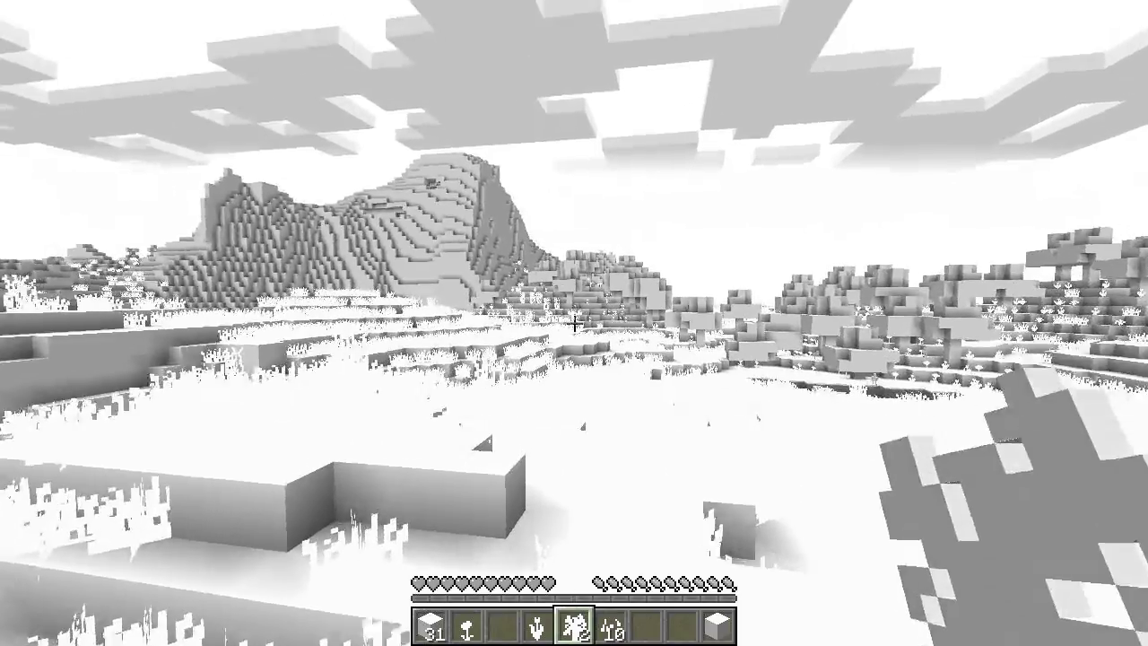
# Step: Walk through the trees onto the ledge, picking up drops to 12 seeds
pyautogui.press('w')
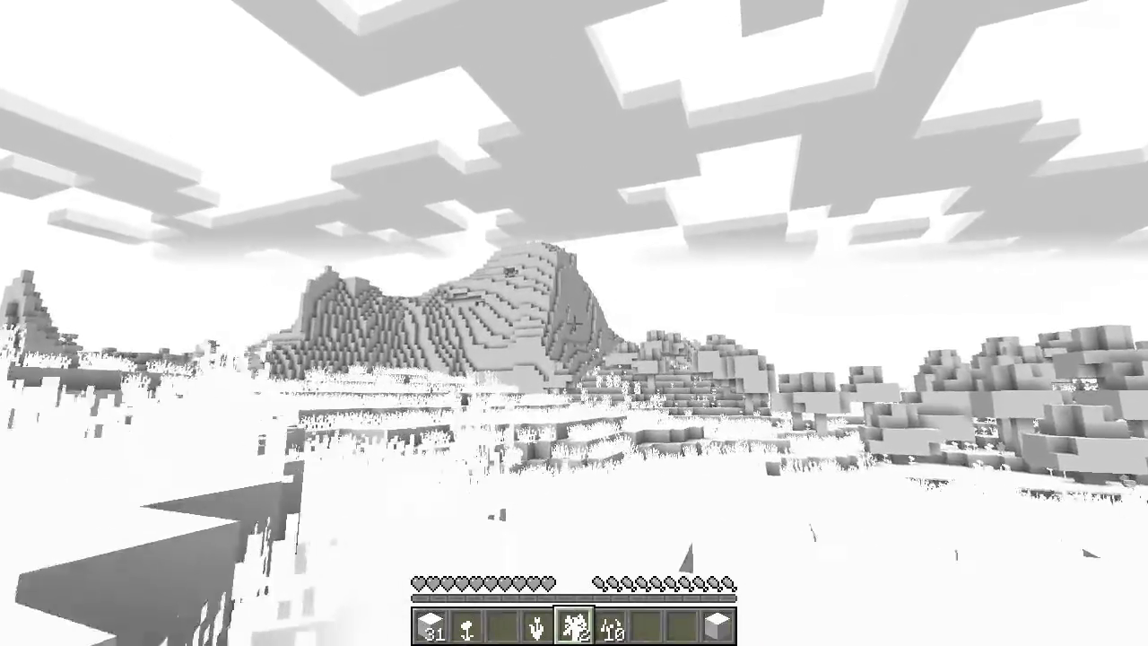
pyautogui.press('w')
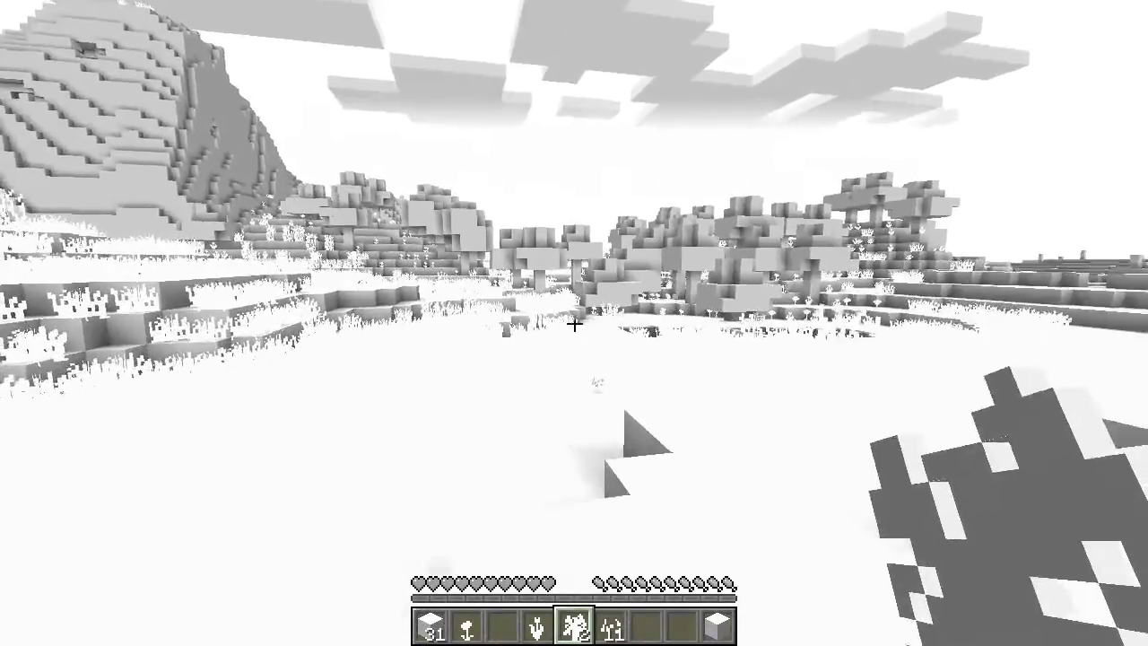
pyautogui.press('w')
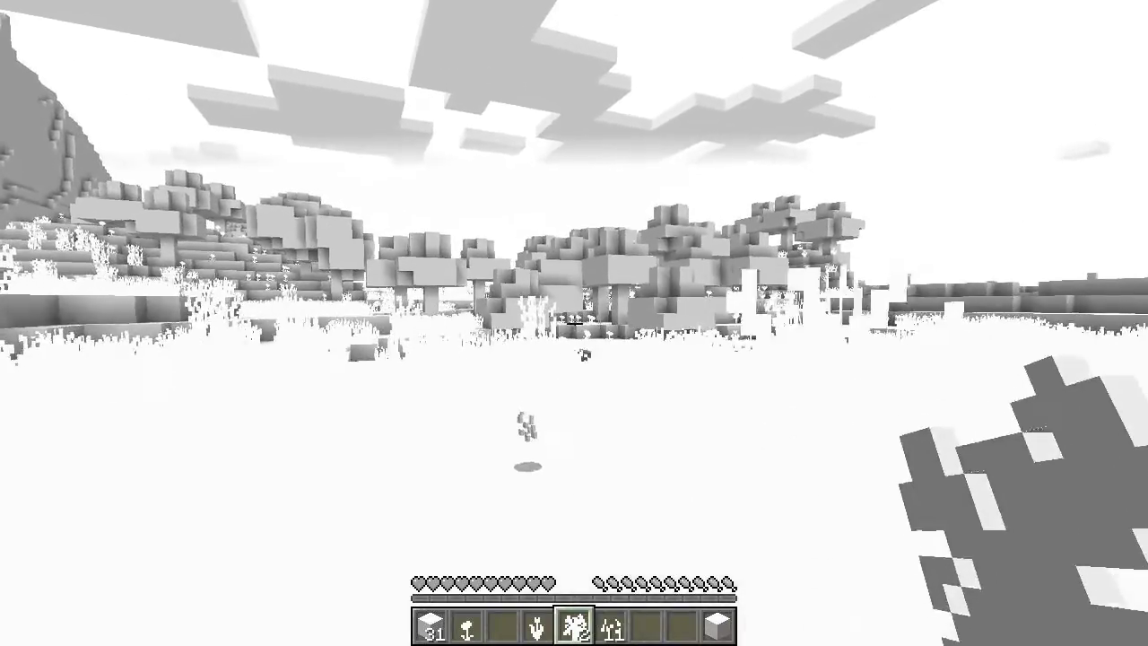
pyautogui.press('w')
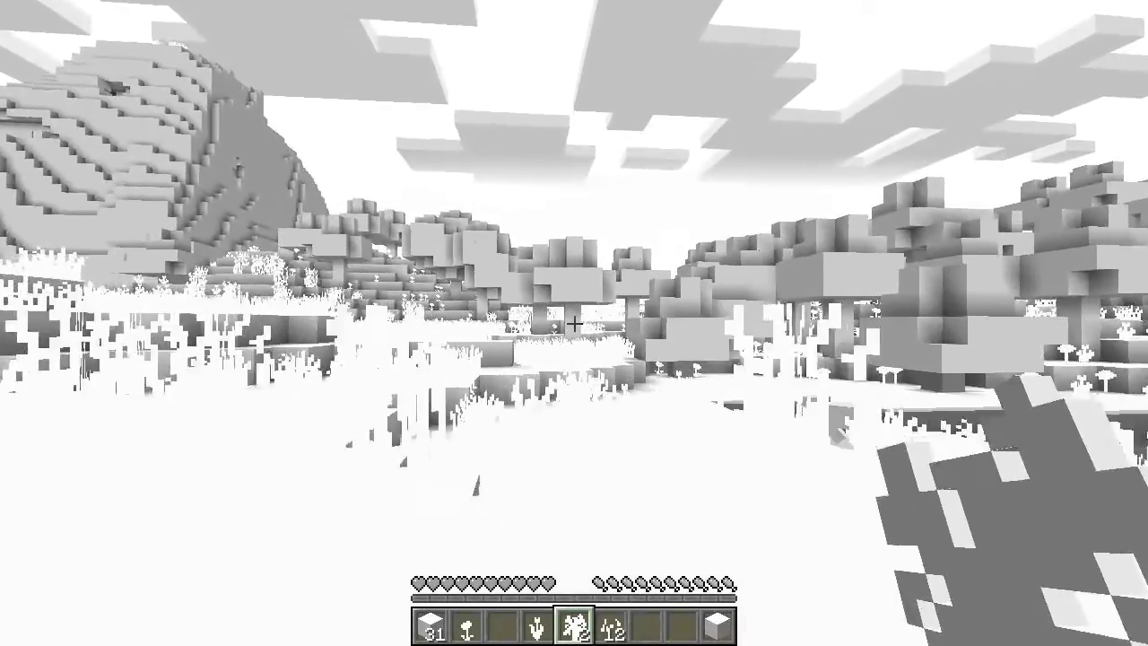
pyautogui.press('w')
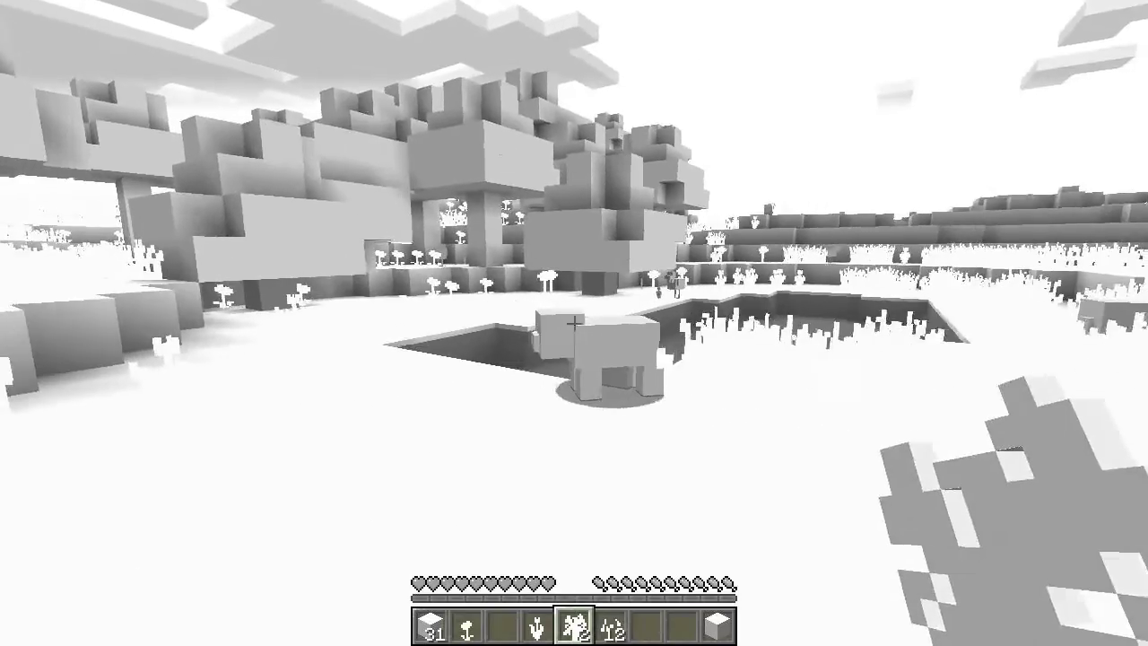
pyautogui.press('w')
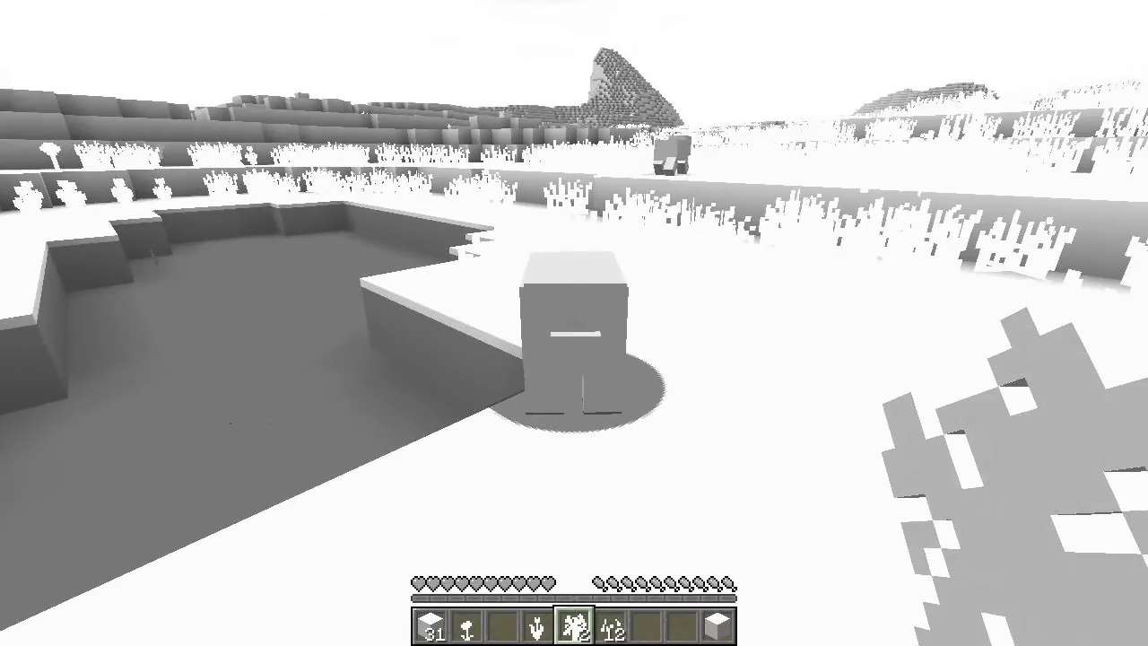
pyautogui.press('w')
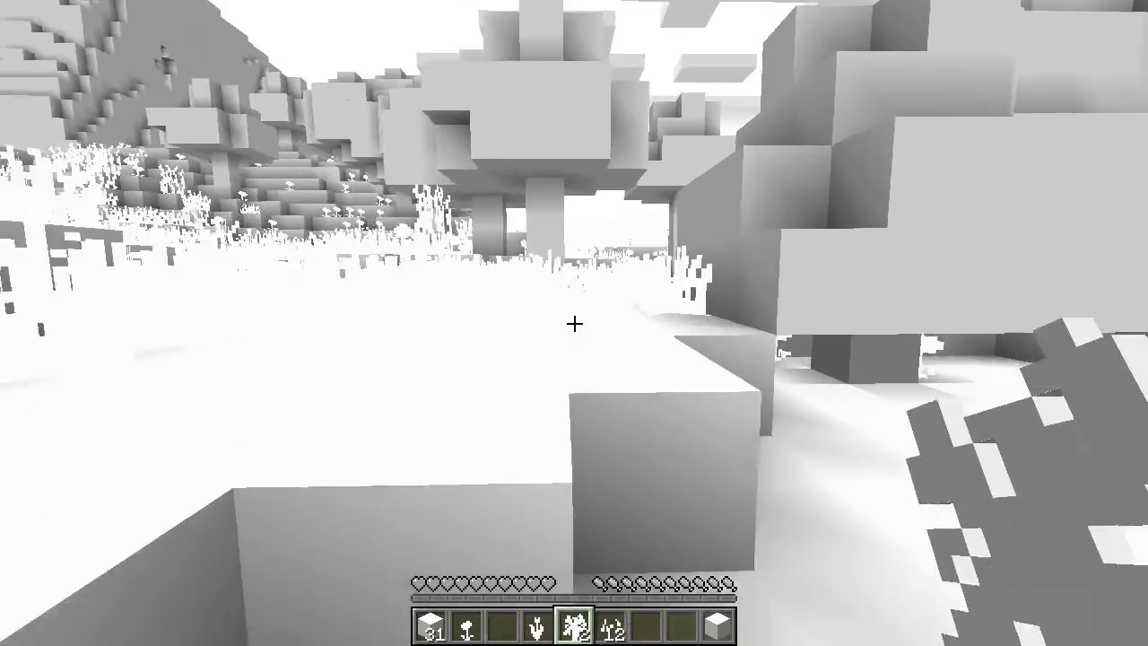
pyautogui.press('w')
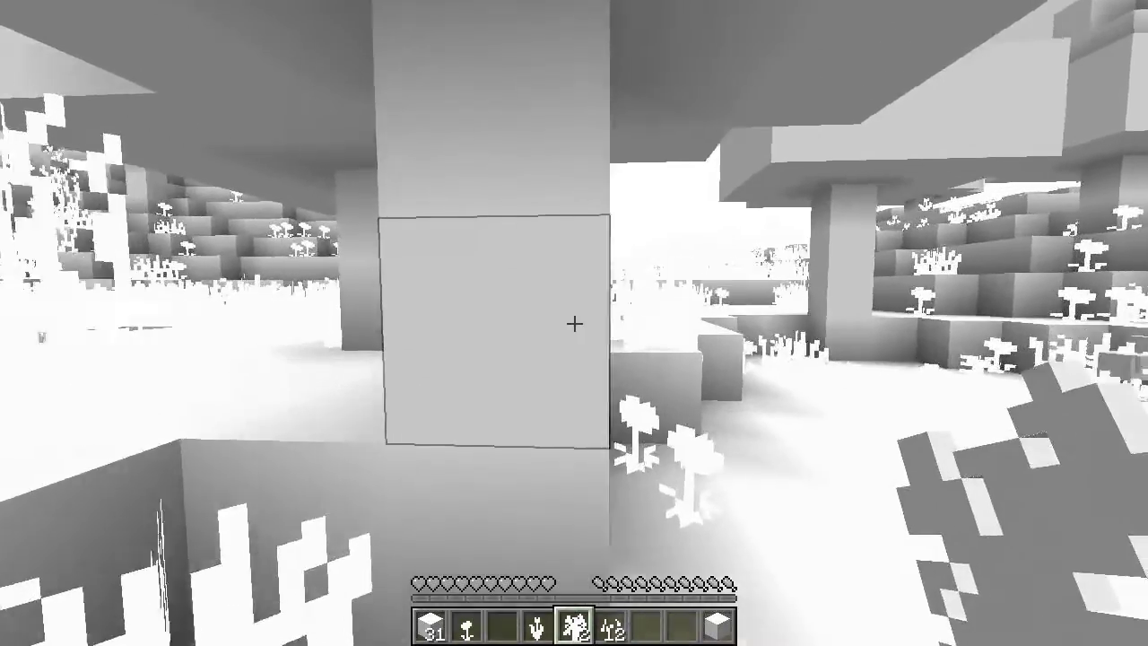
# Step: Chop five oak logs from the tree trunk, block by block up the trunk
pyautogui.click(574, 323)
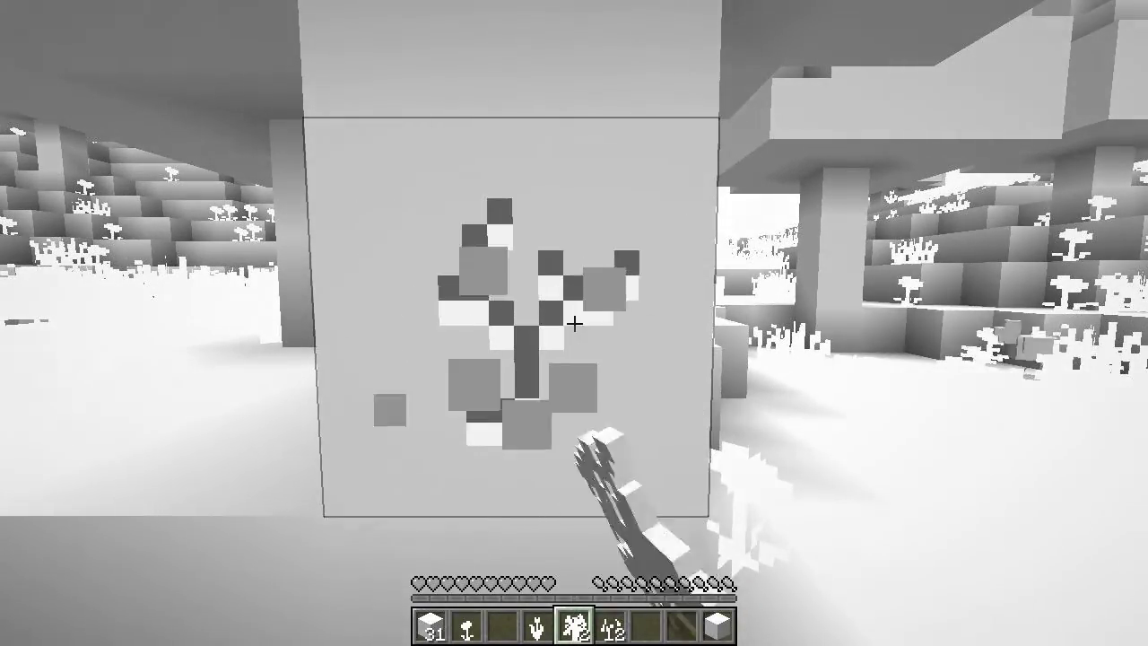
pyautogui.click(574, 323)
pyautogui.click(574, 323)
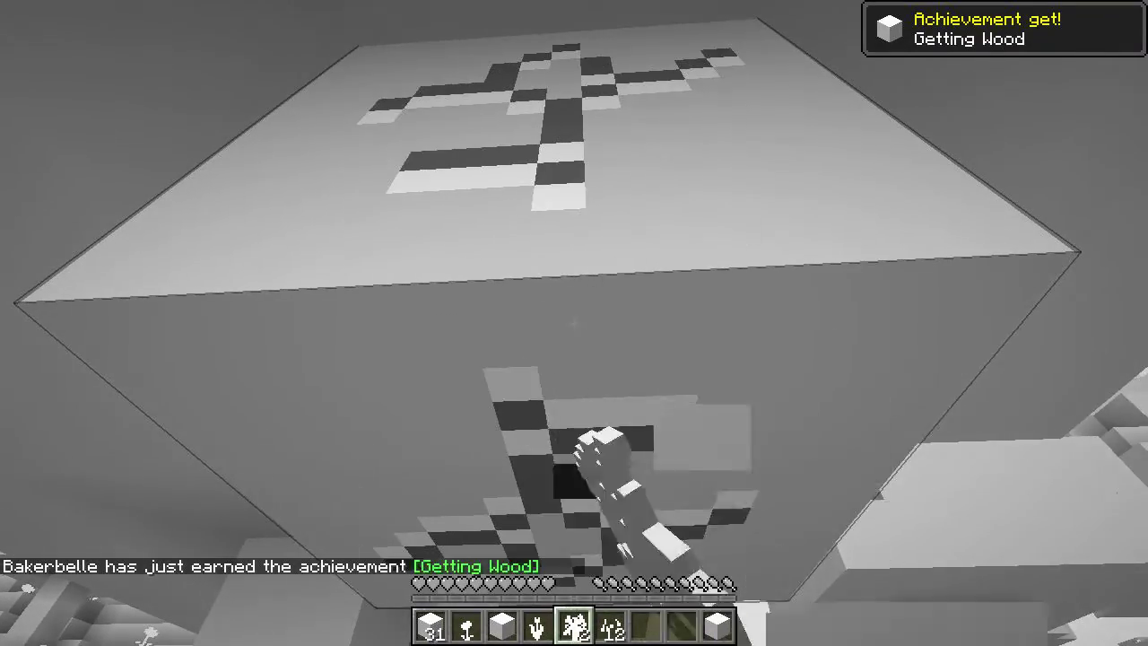
pyautogui.click(574, 323)
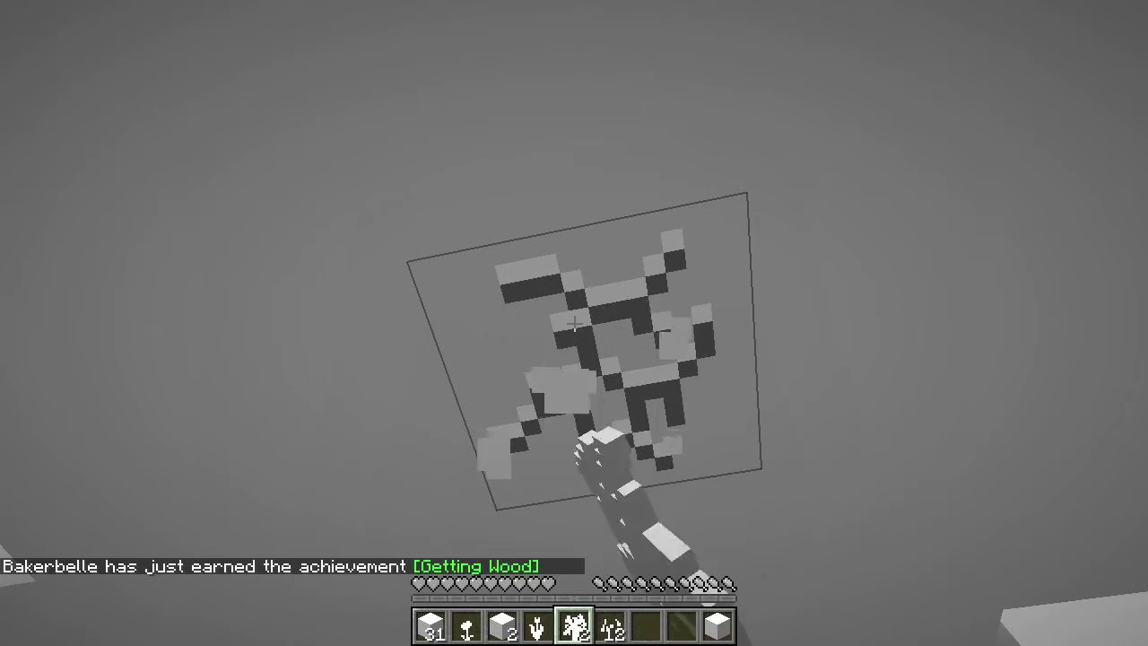
pyautogui.click(574, 323)
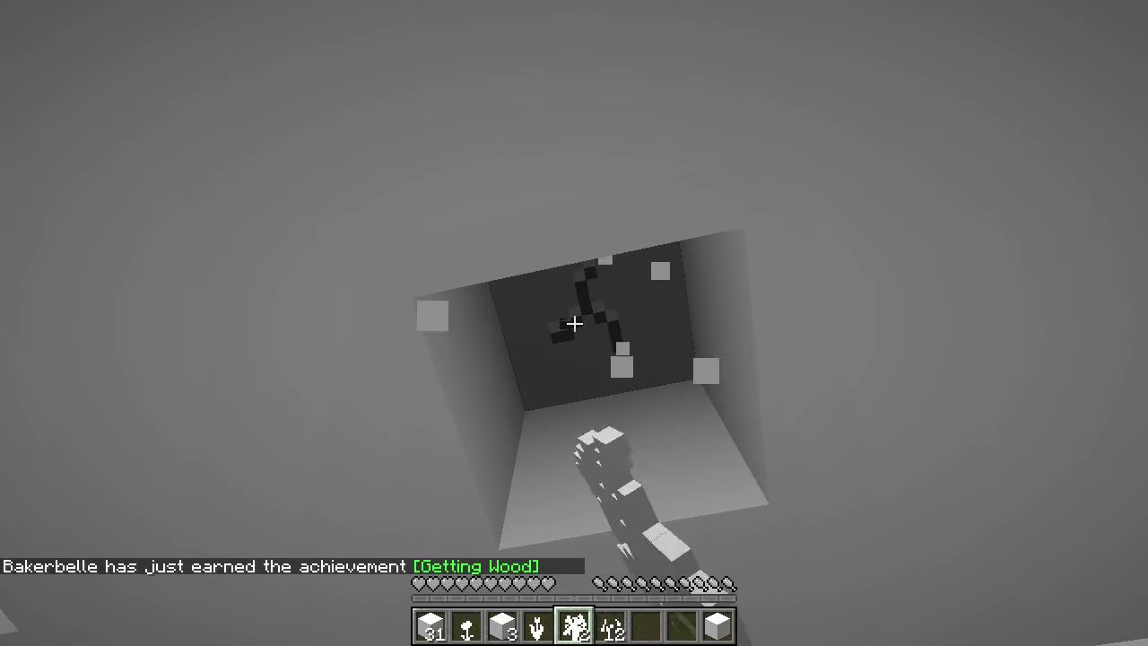
pyautogui.moveTo(574, 323); pyautogui.dragTo(575, 322)
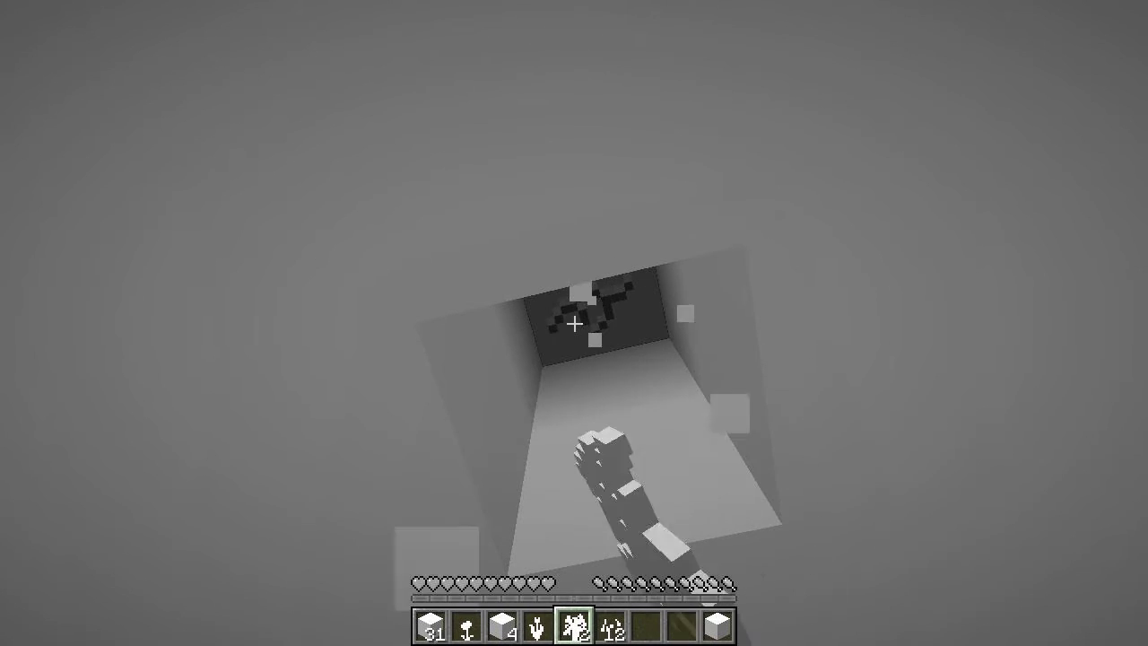
pyautogui.moveTo(574, 323); pyautogui.dragTo(574, 323)
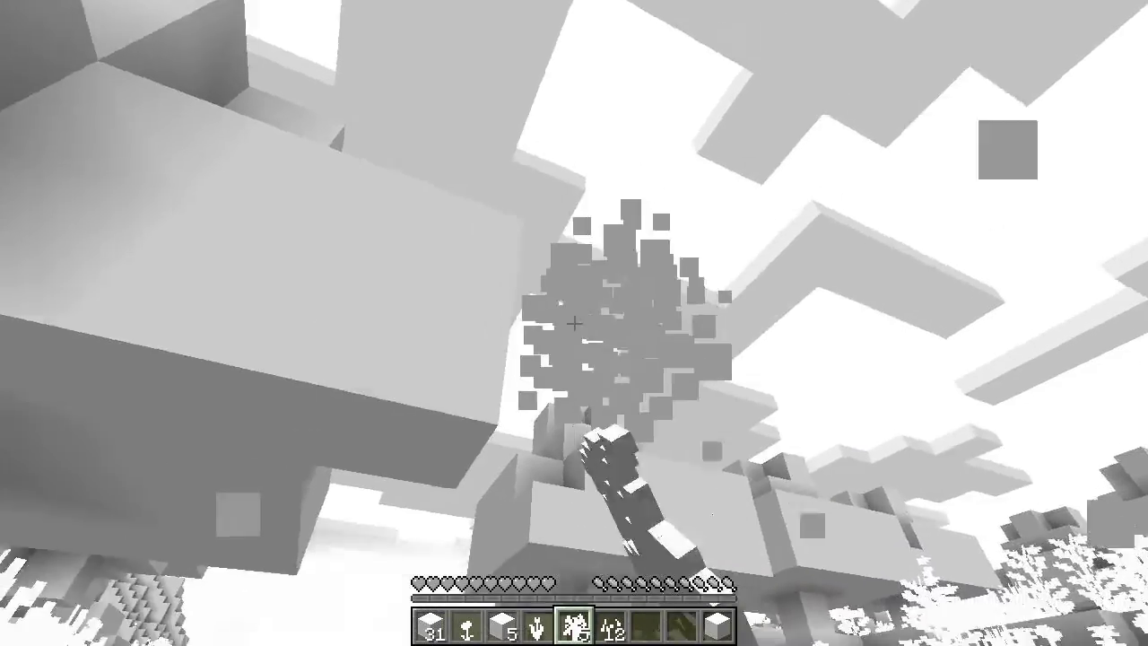
pyautogui.click(574, 323)
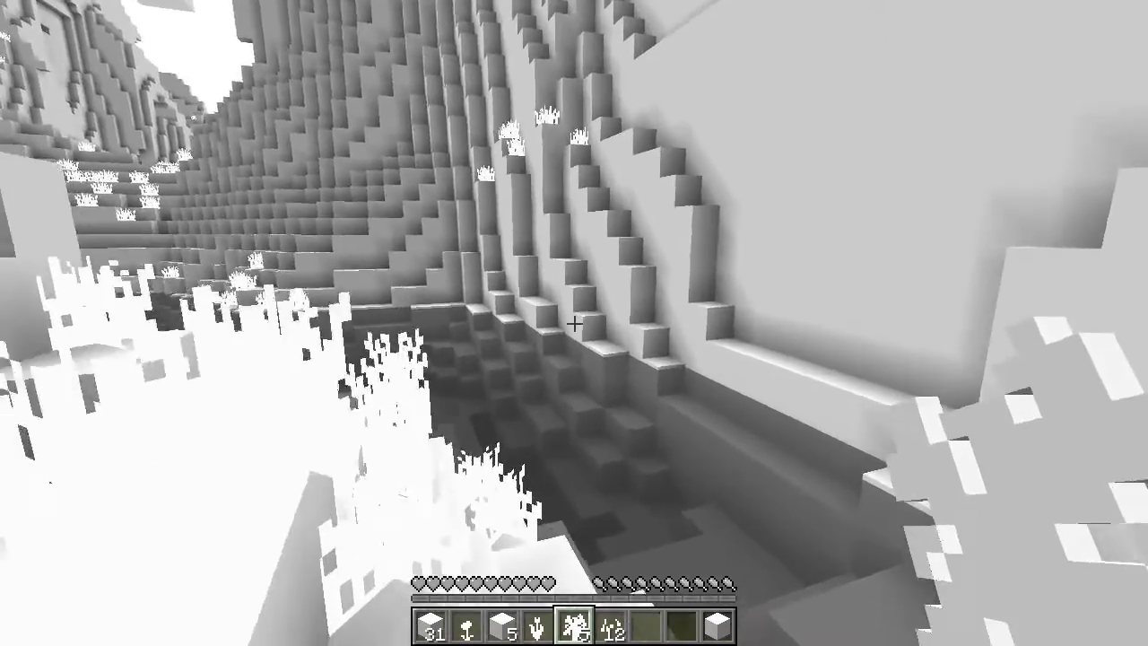
pyautogui.scroll(2, 574, 322)
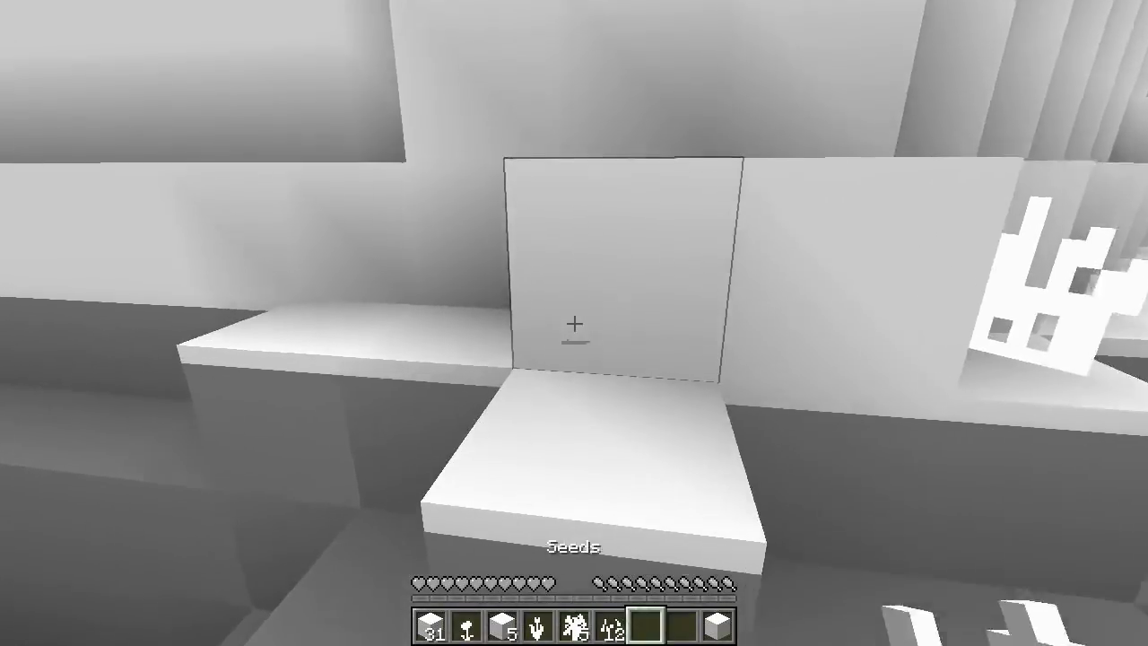
pyautogui.scroll(3, 574, 323)
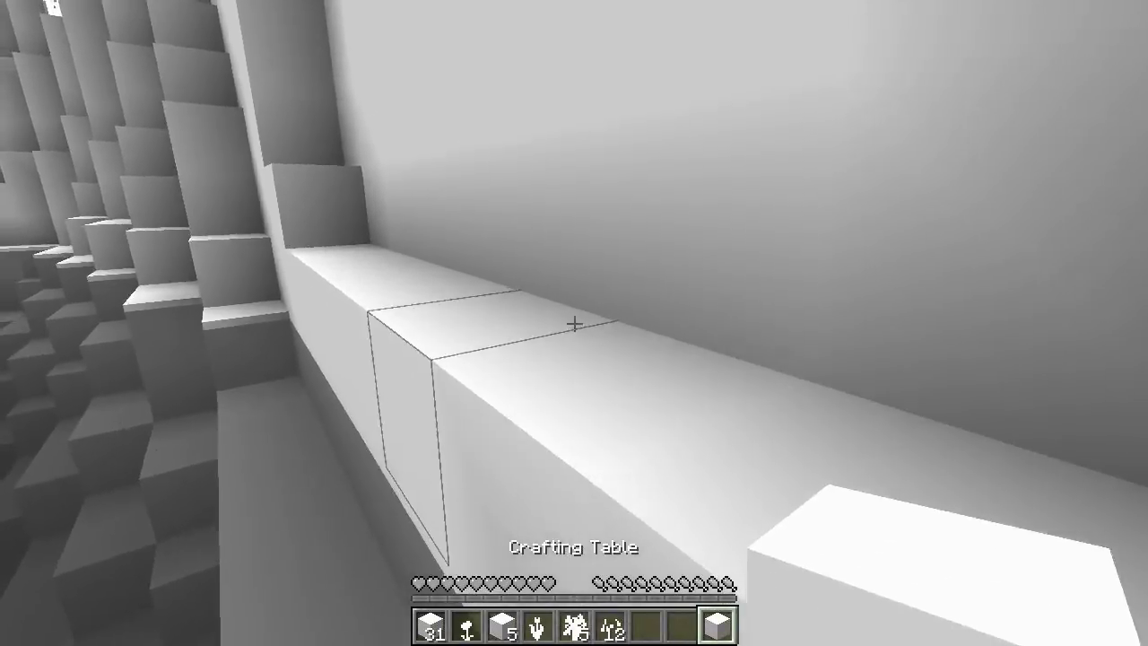
# Step: Place the crafting table on the mountain ledge and craft sticks and a wooden pickaxe
pyautogui.rightClick(574, 323)
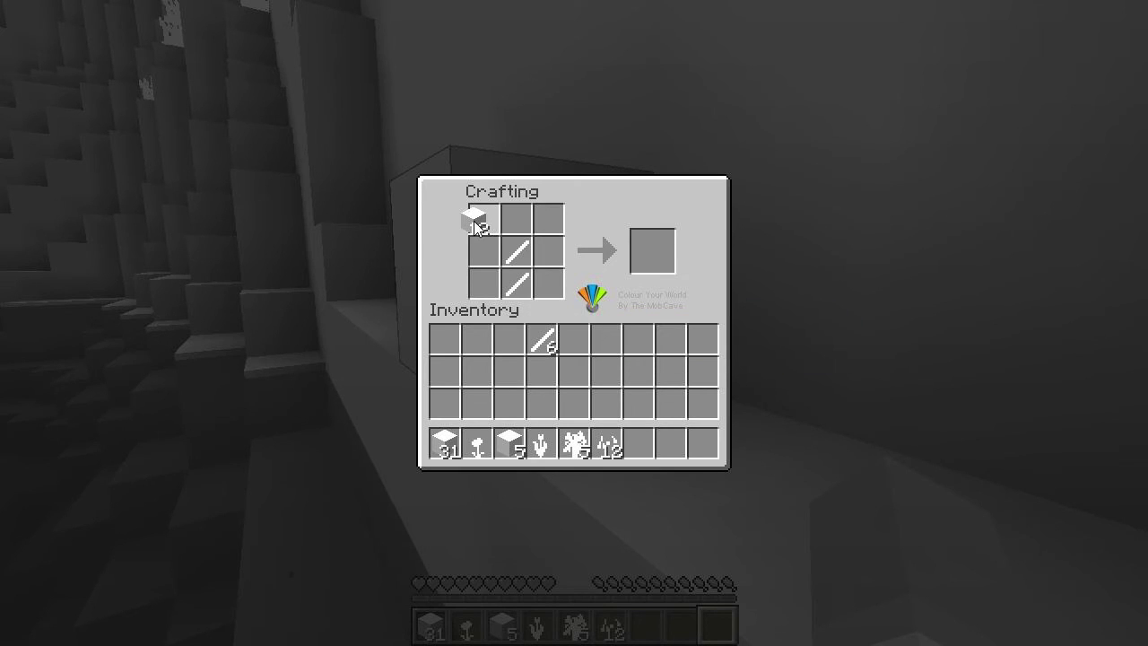
pyautogui.press('e')
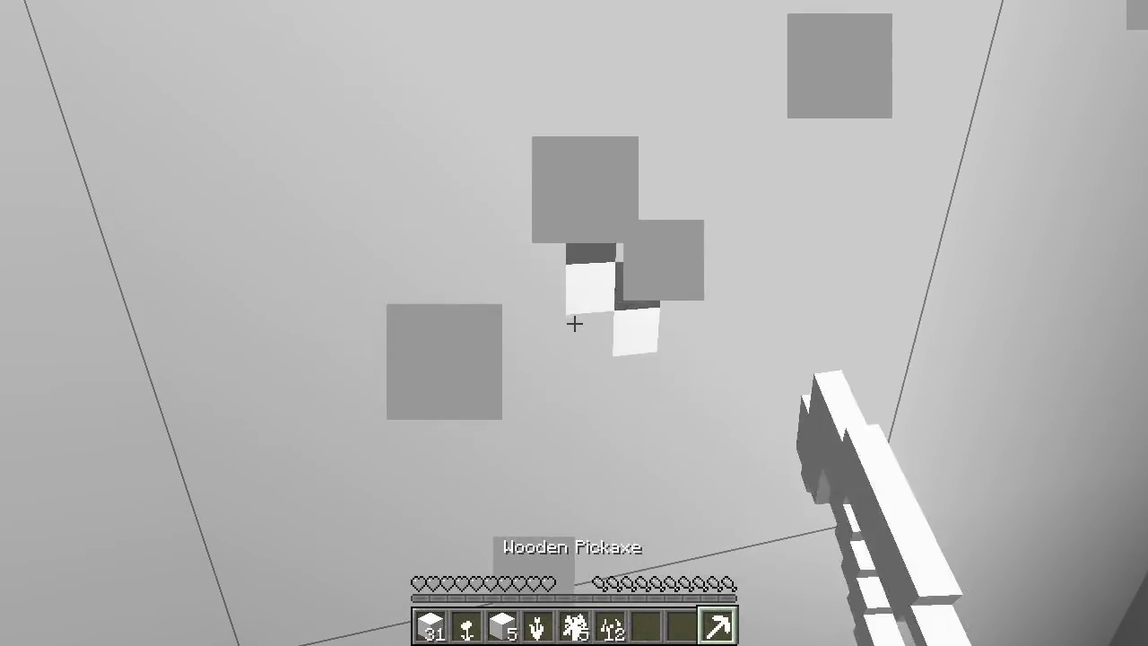
# Step: Mine upward through the cave ceiling blocks, including the cracked ore block, for stone
pyautogui.click(574, 323)
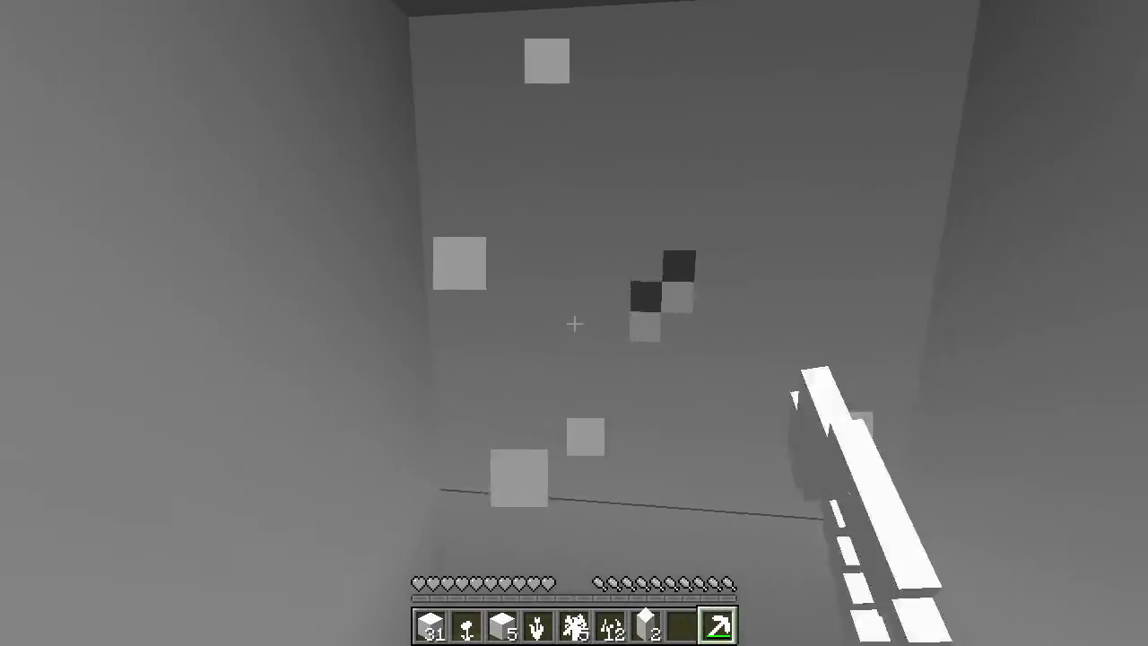
pyautogui.click(574, 322)
pyautogui.click(574, 323)
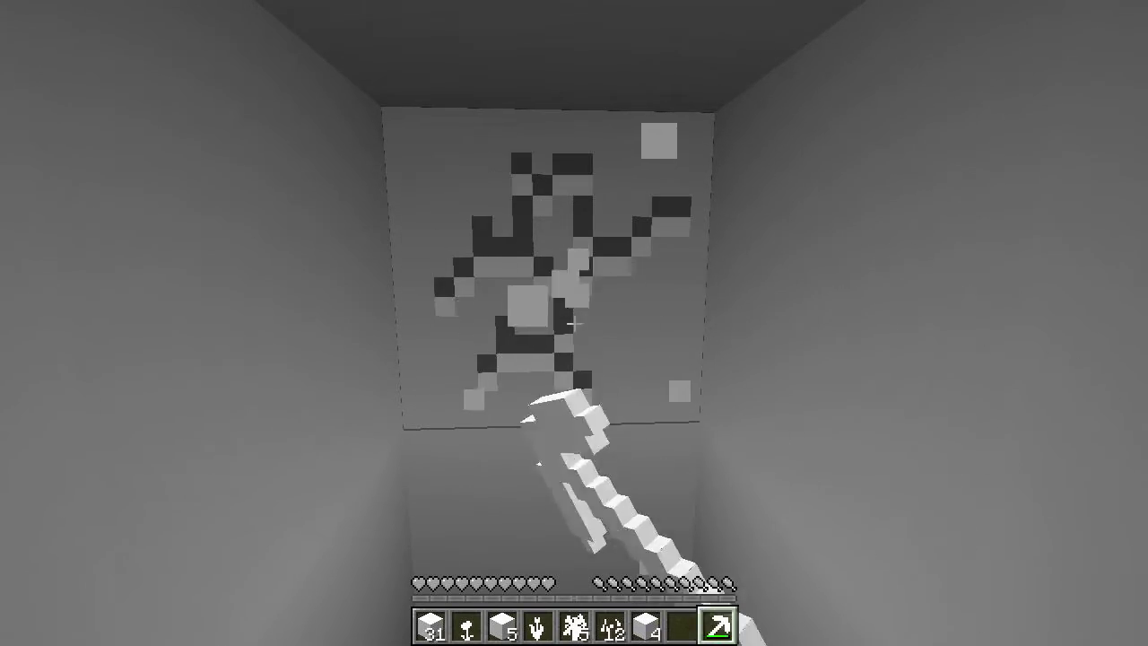
pyautogui.click(574, 323)
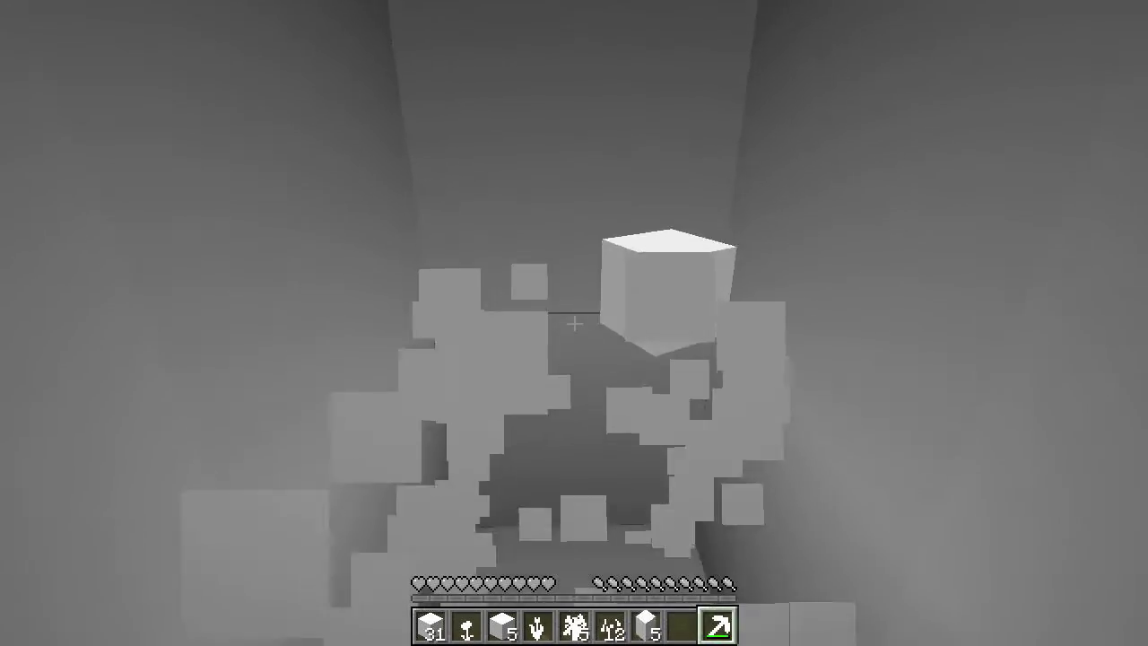
pyautogui.click(574, 323)
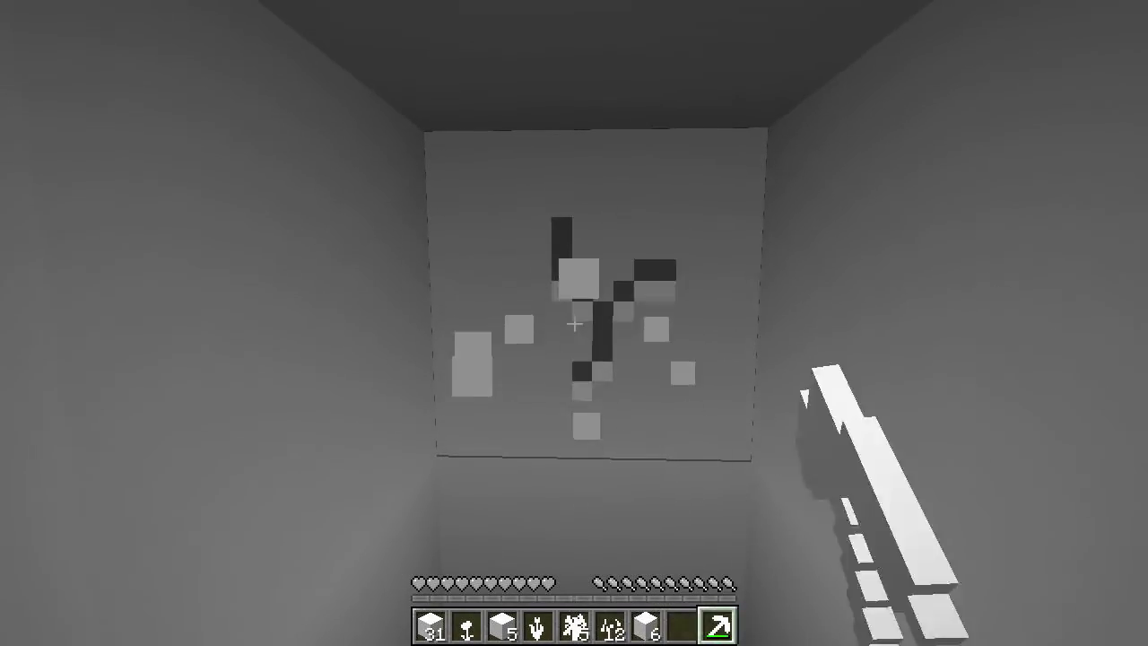
pyautogui.click(574, 323)
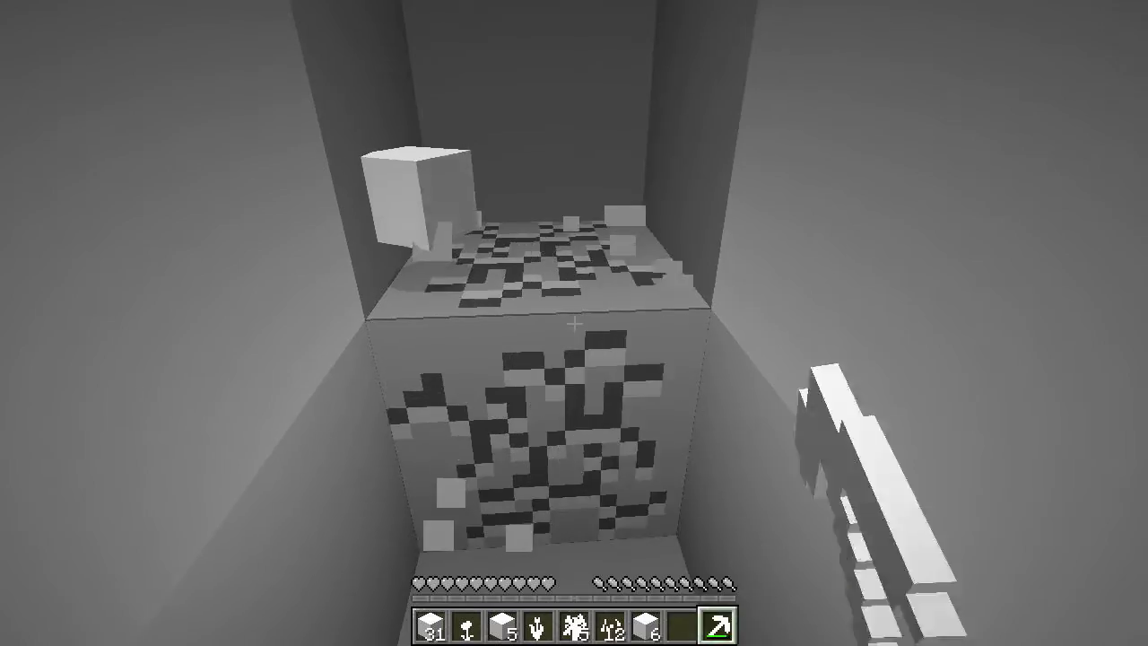
pyautogui.click(574, 323)
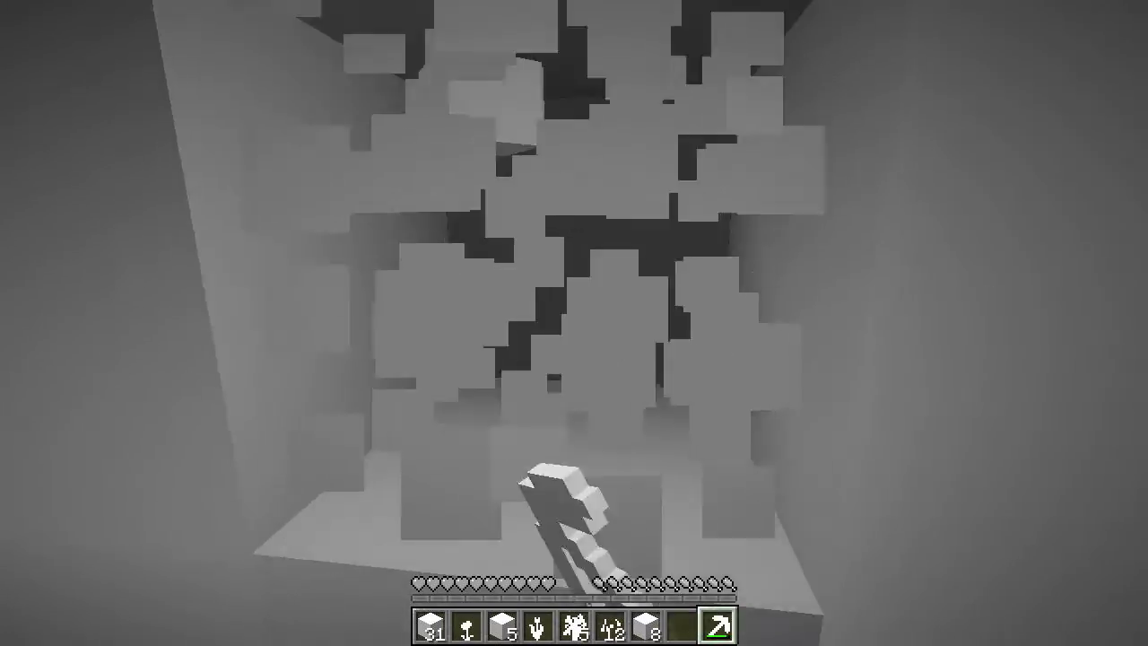
pyautogui.click(574, 323)
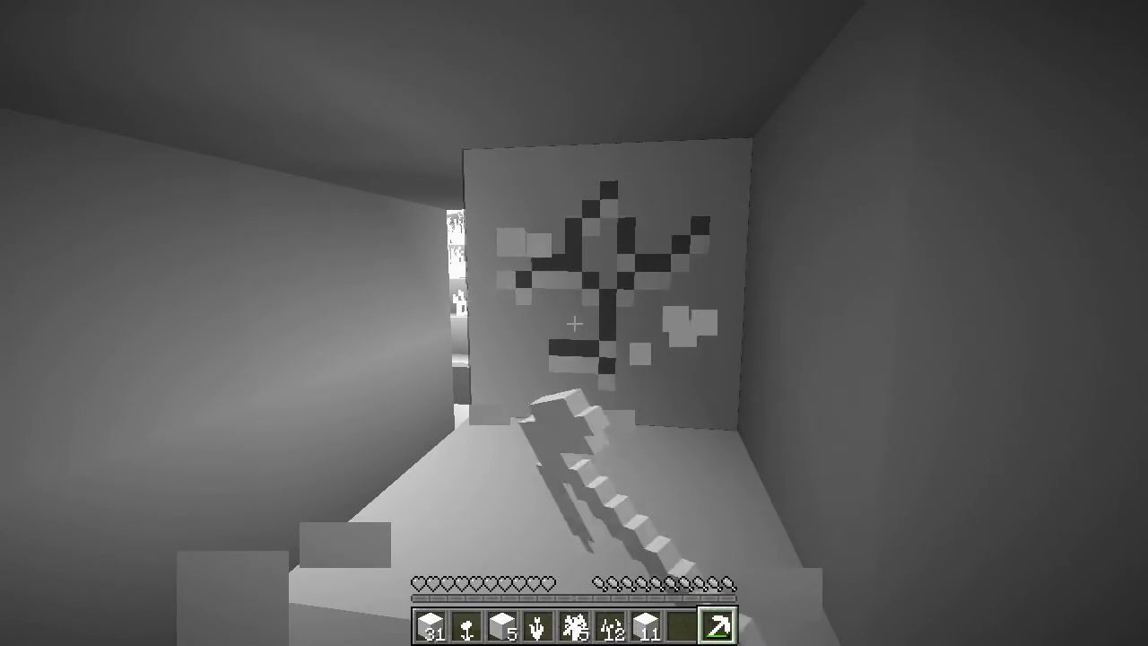
# Step: Mine the ore, wall and floor blocks down the tunnel, then open the inventory
pyautogui.click(574, 323)
pyautogui.click(575, 323)
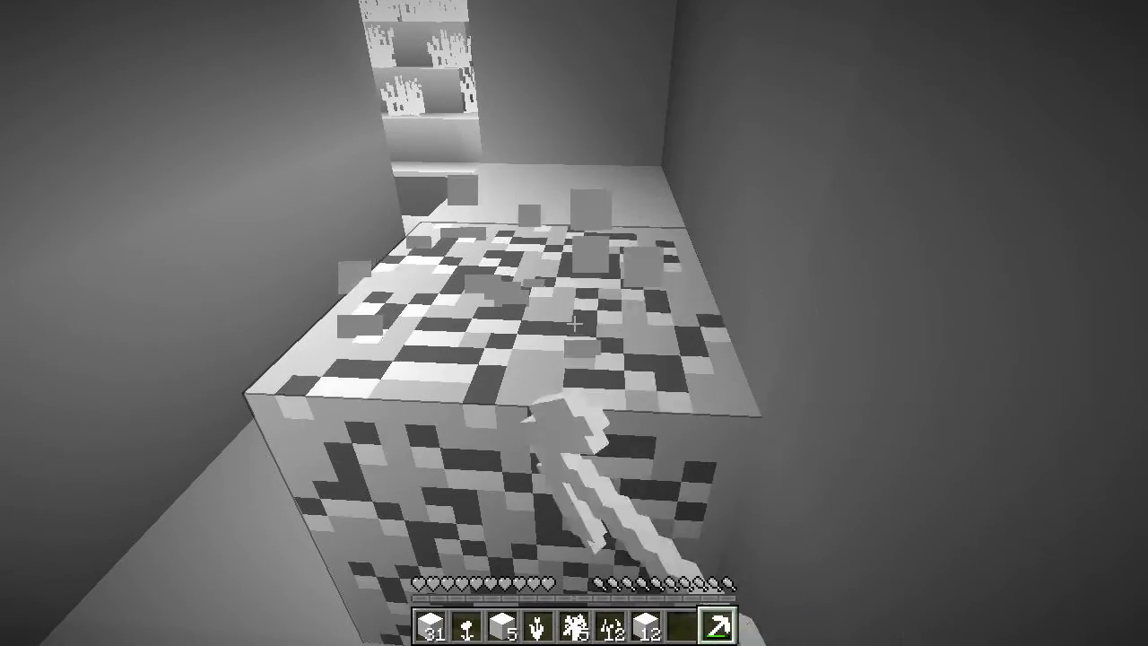
pyautogui.click(574, 323)
pyautogui.click(574, 323)
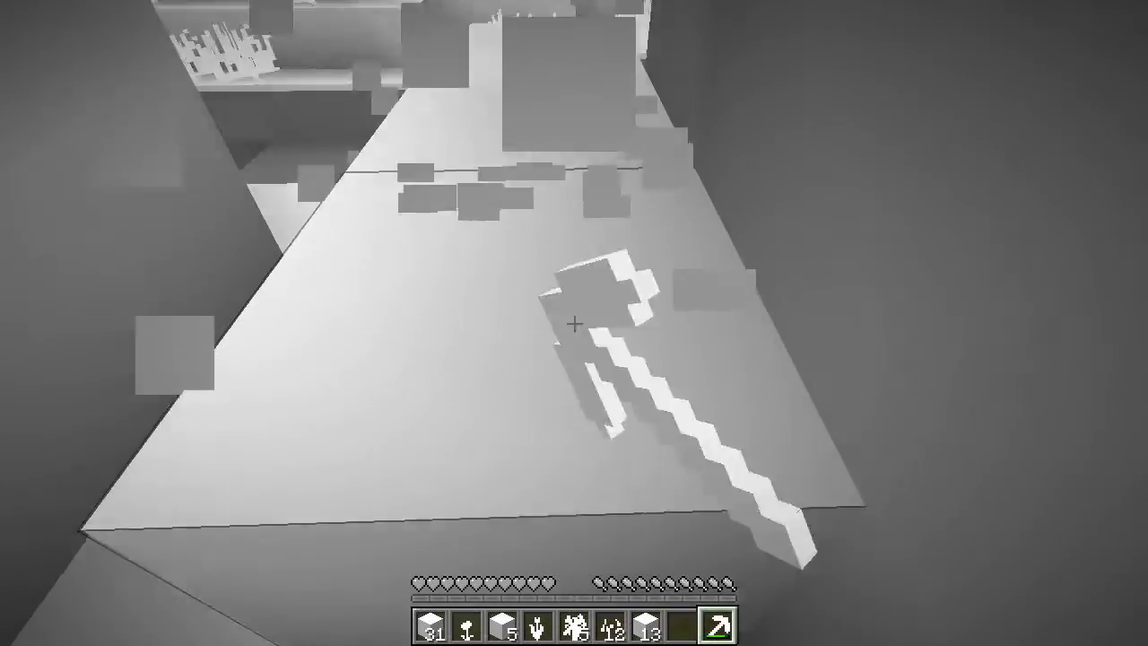
pyautogui.click(574, 322)
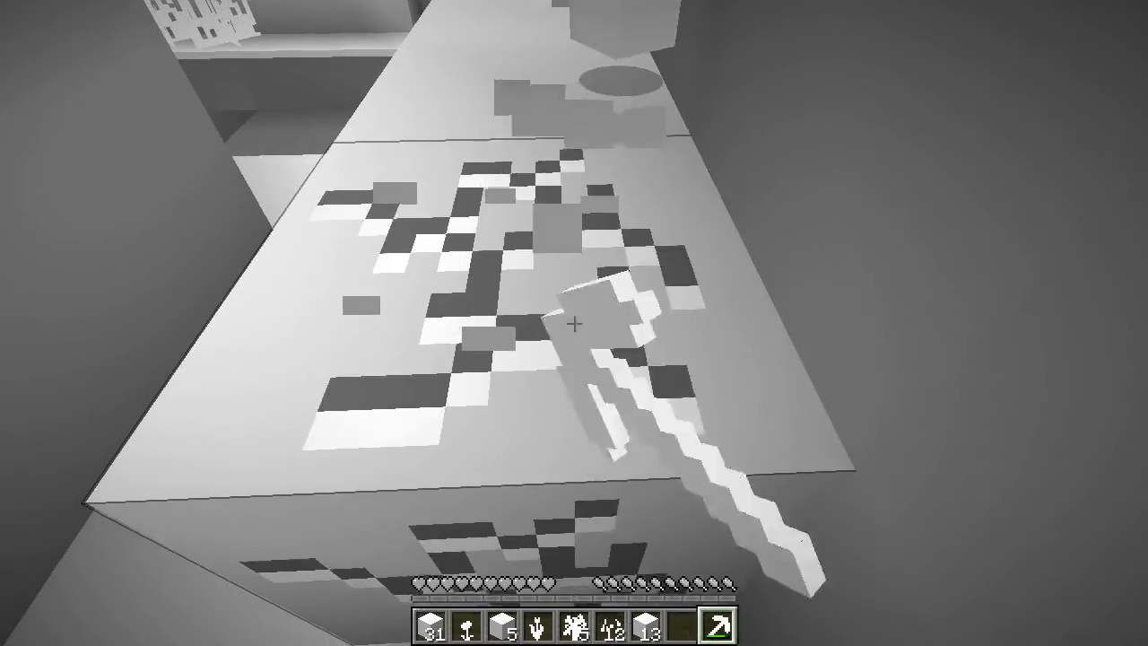
pyautogui.click(574, 323)
pyautogui.click(574, 323)
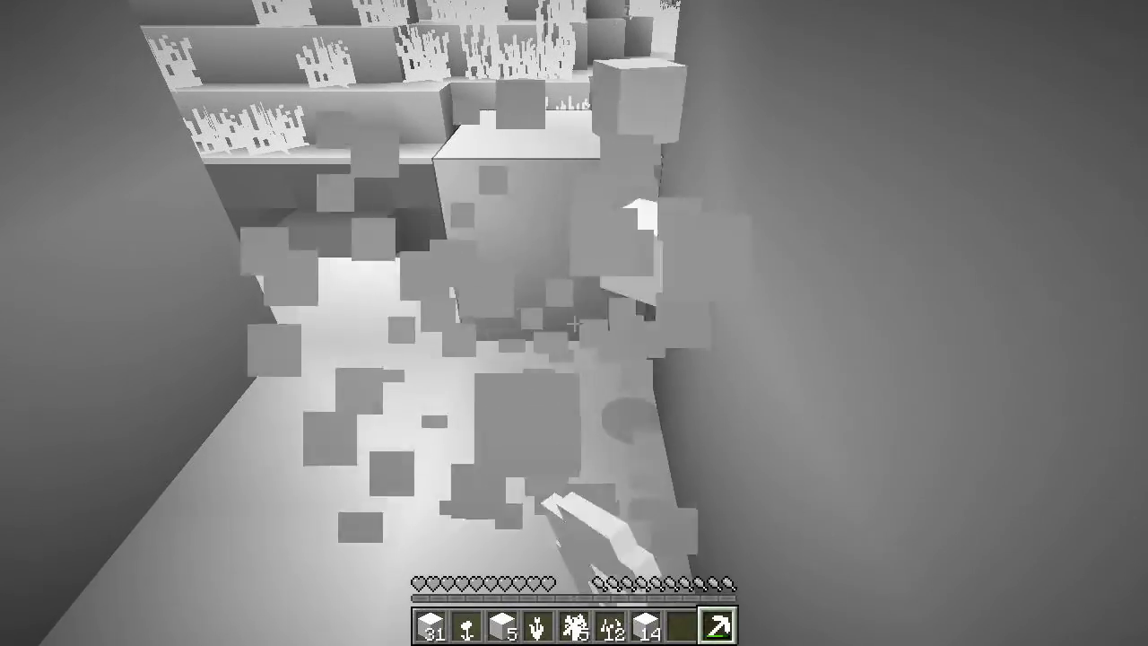
pyautogui.press('e')
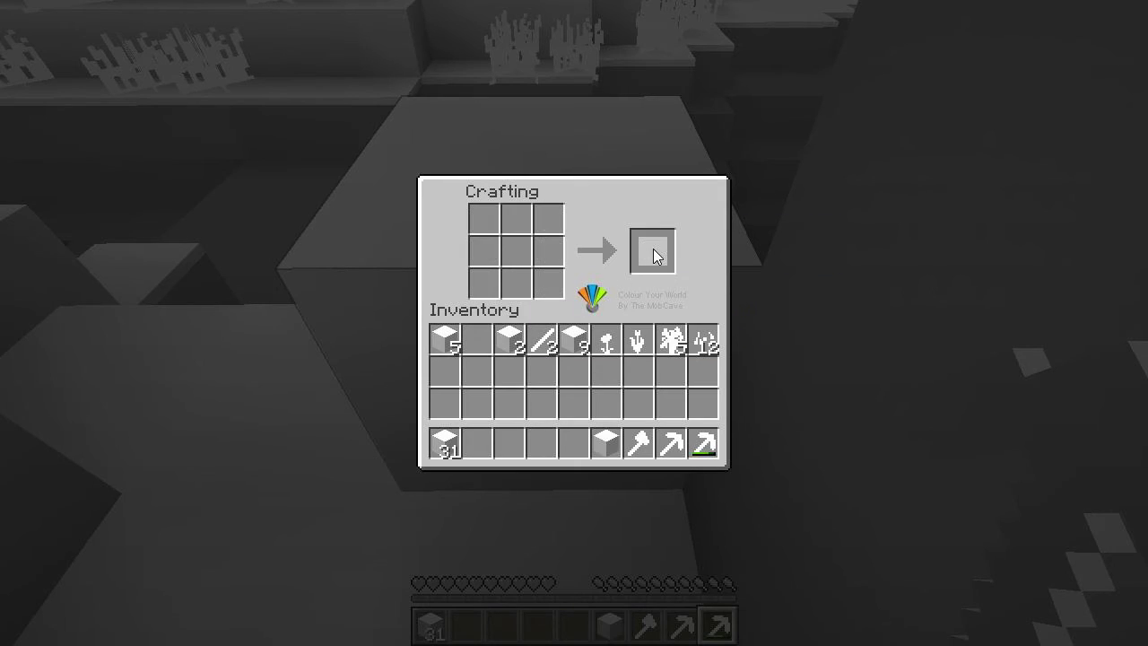
# Step: Craft a stone sword from two cobblestone and a stick, then hold it from slot 5
pyautogui.press('e')
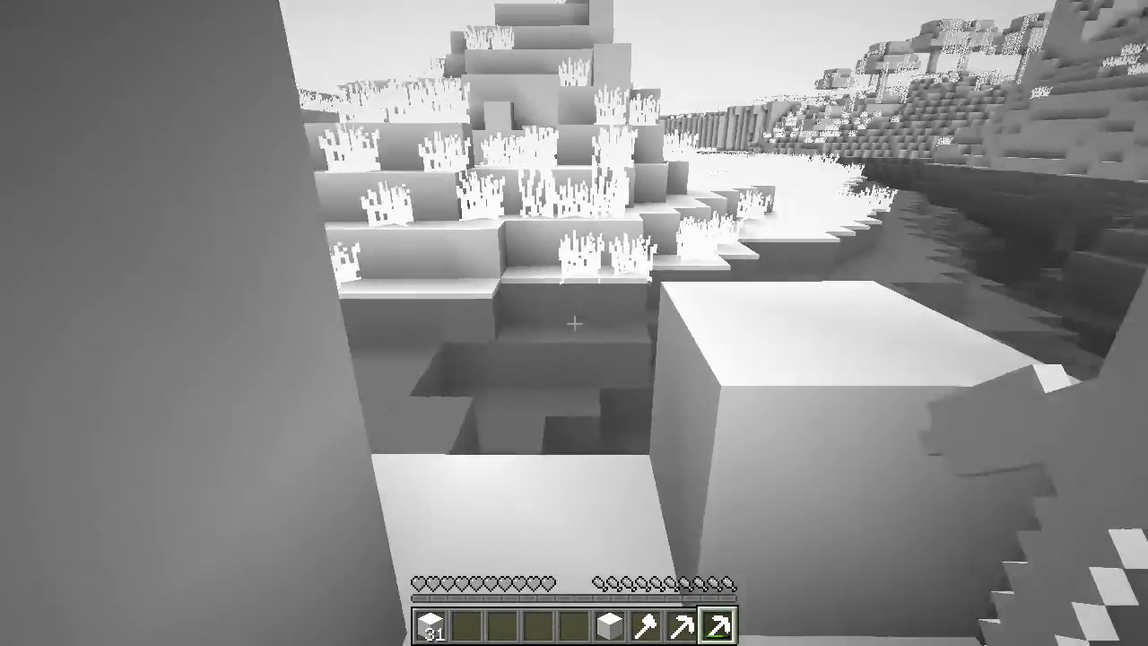
pyautogui.press('w')
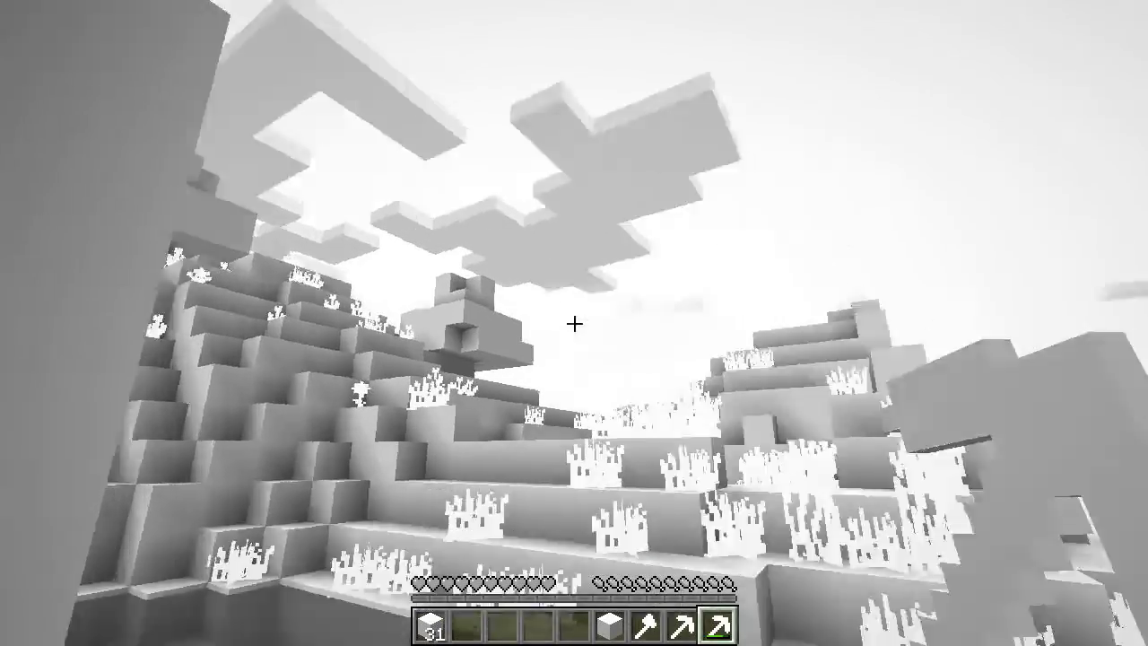
pyautogui.rightClick(574, 323)
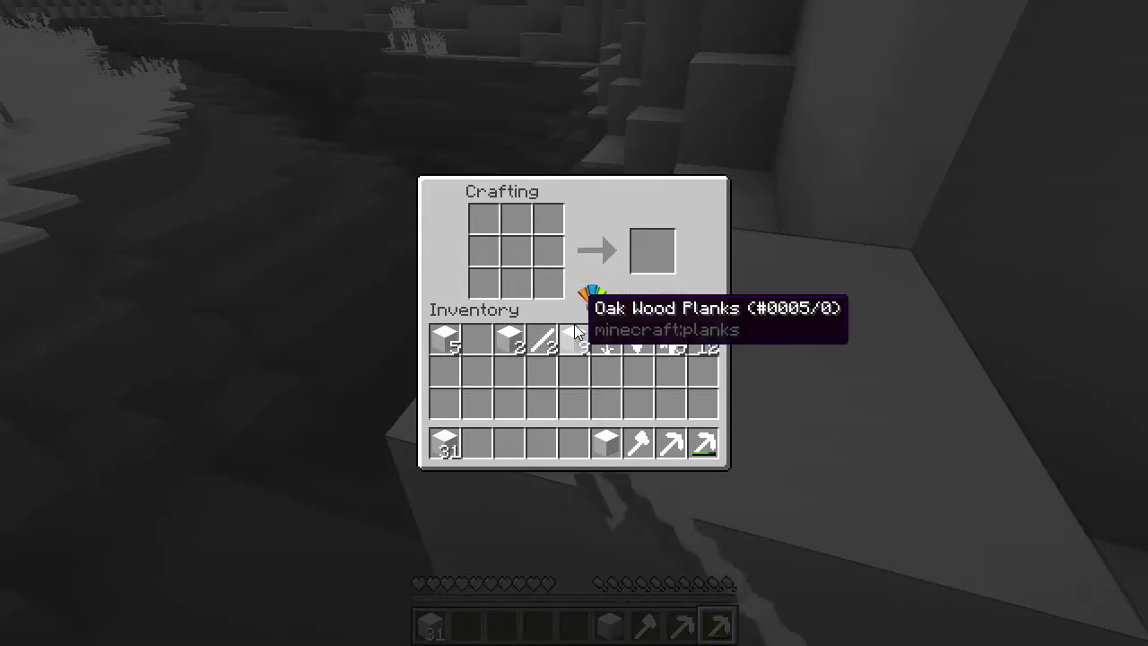
pyautogui.click(509, 339)
pyautogui.rightClick(517, 218)
pyautogui.rightClick(517, 250)
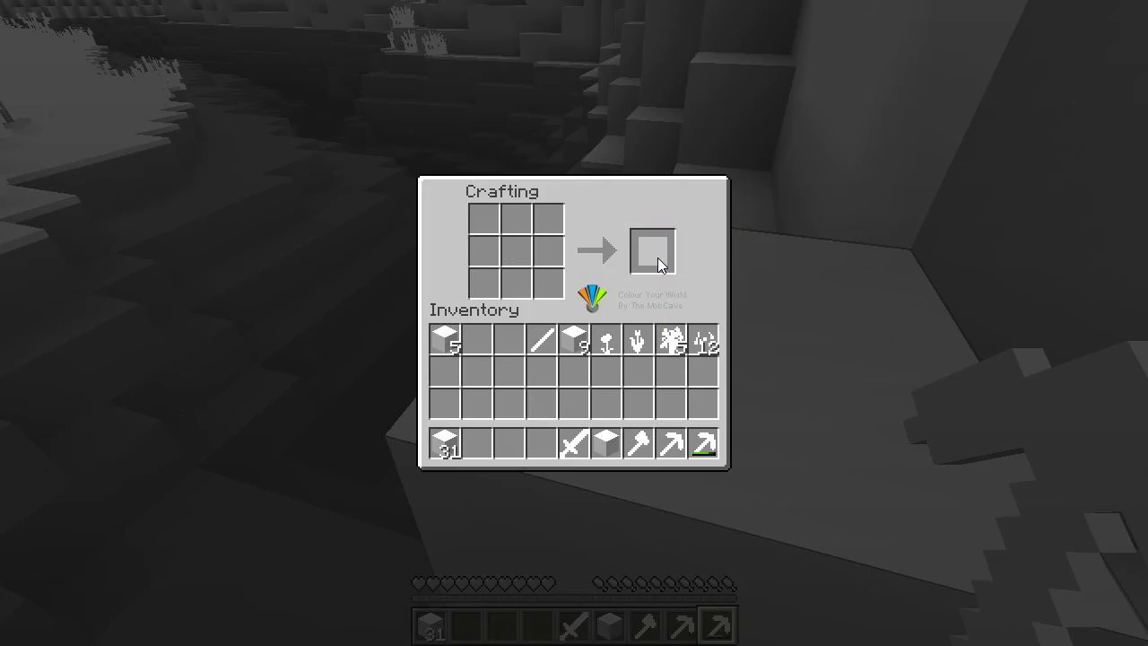
pyautogui.press('e')
pyautogui.press('5')
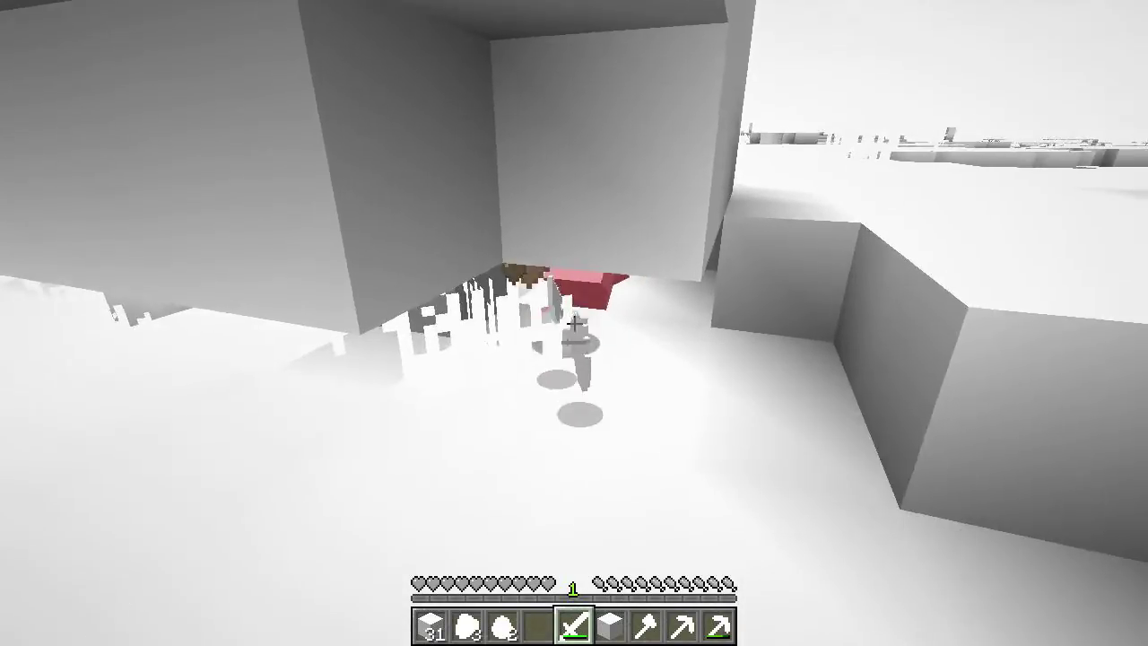
# Step: Kill a chicken and two pigs with the stone sword and collect their drops
pyautogui.click(574, 323)
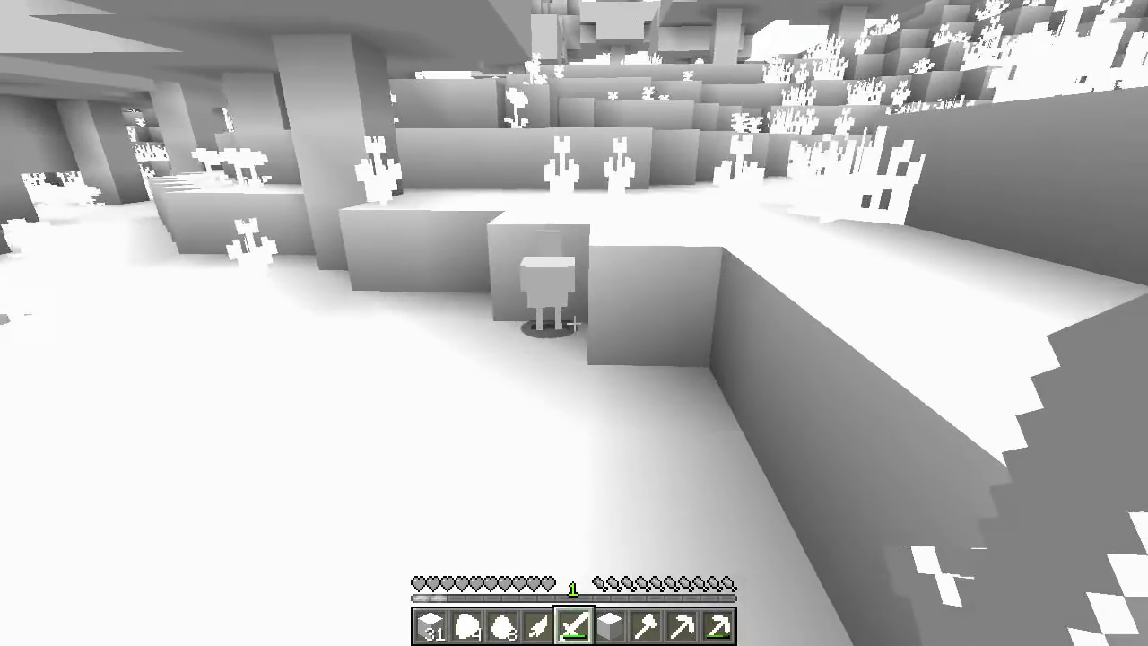
pyautogui.click(574, 323)
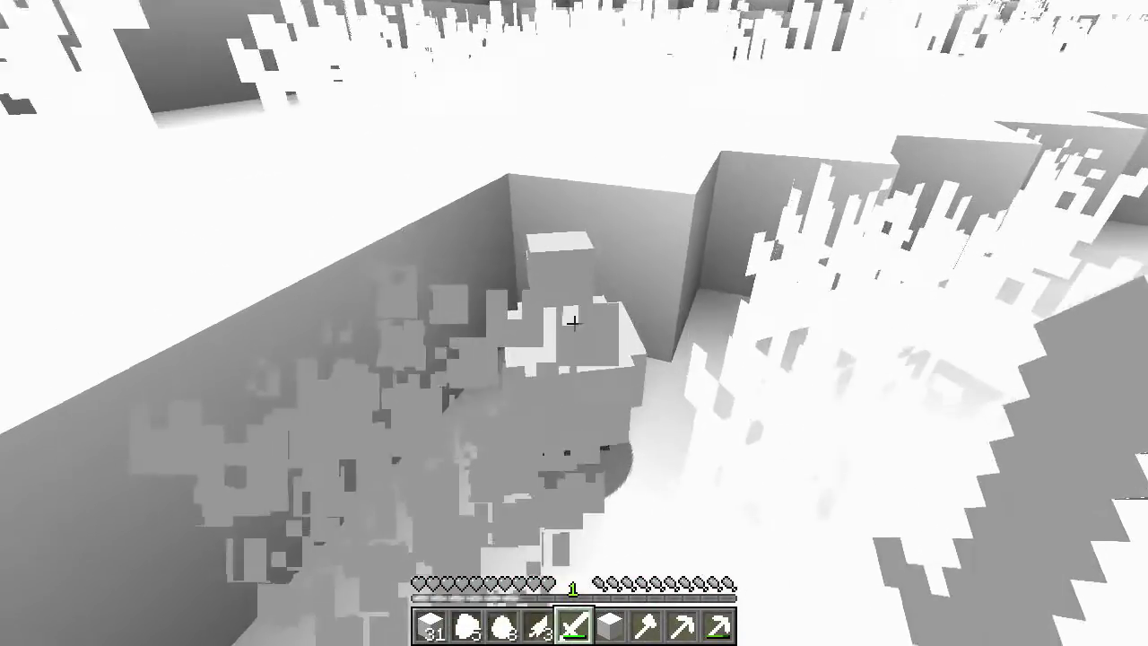
pyautogui.click(574, 323)
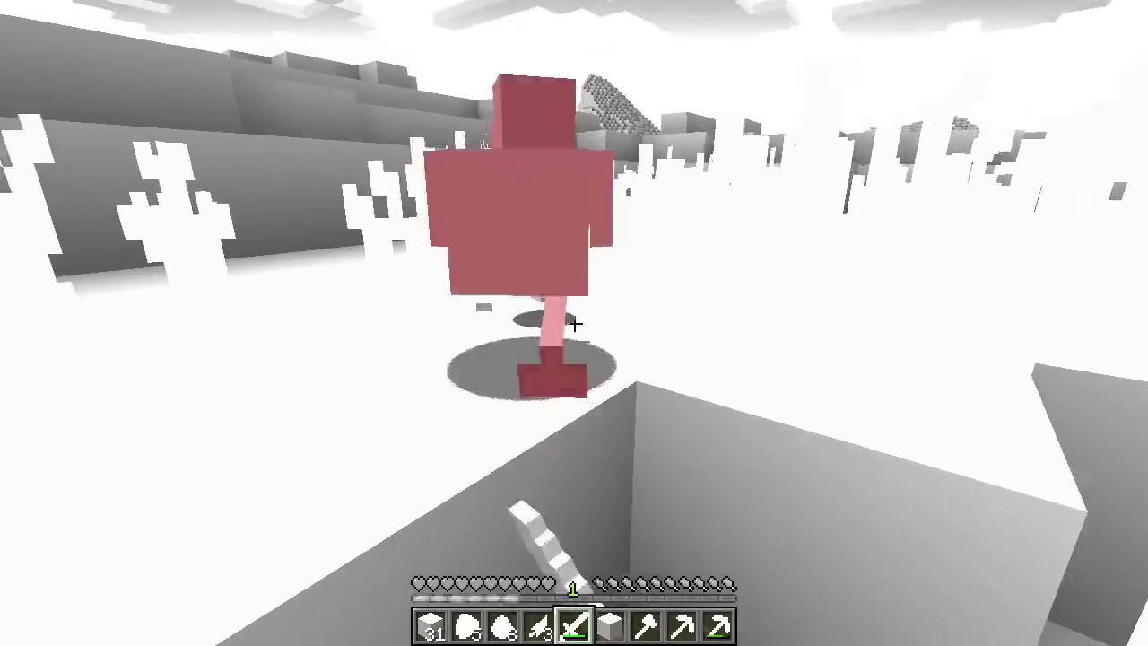
pyautogui.click(574, 323)
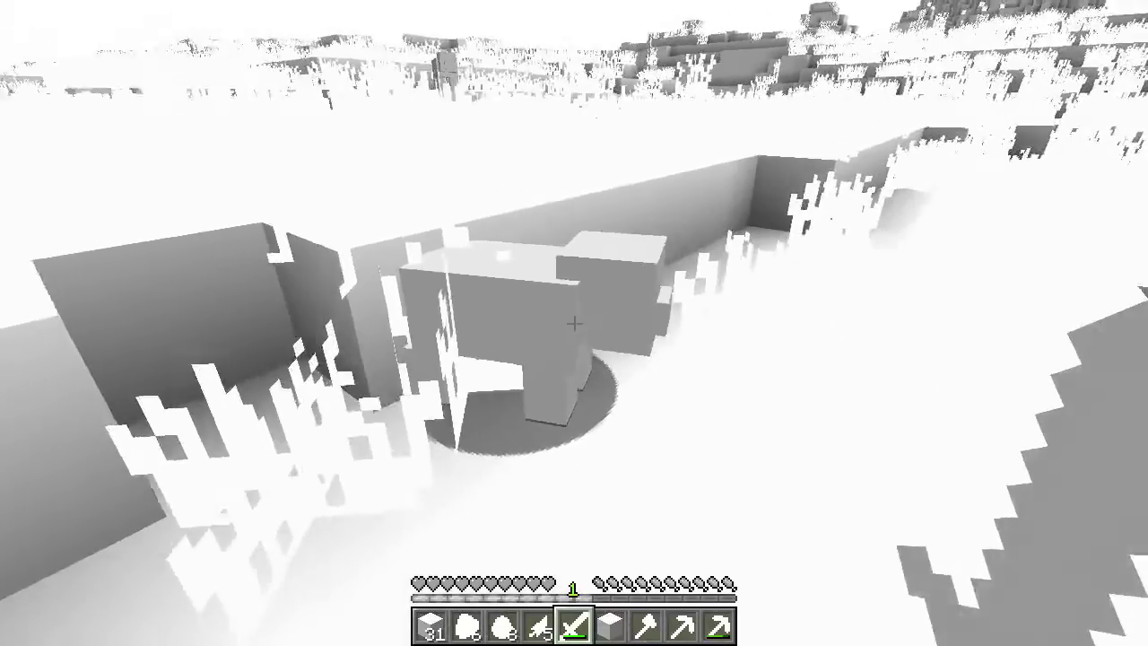
pyautogui.click(574, 323)
pyautogui.click(574, 323)
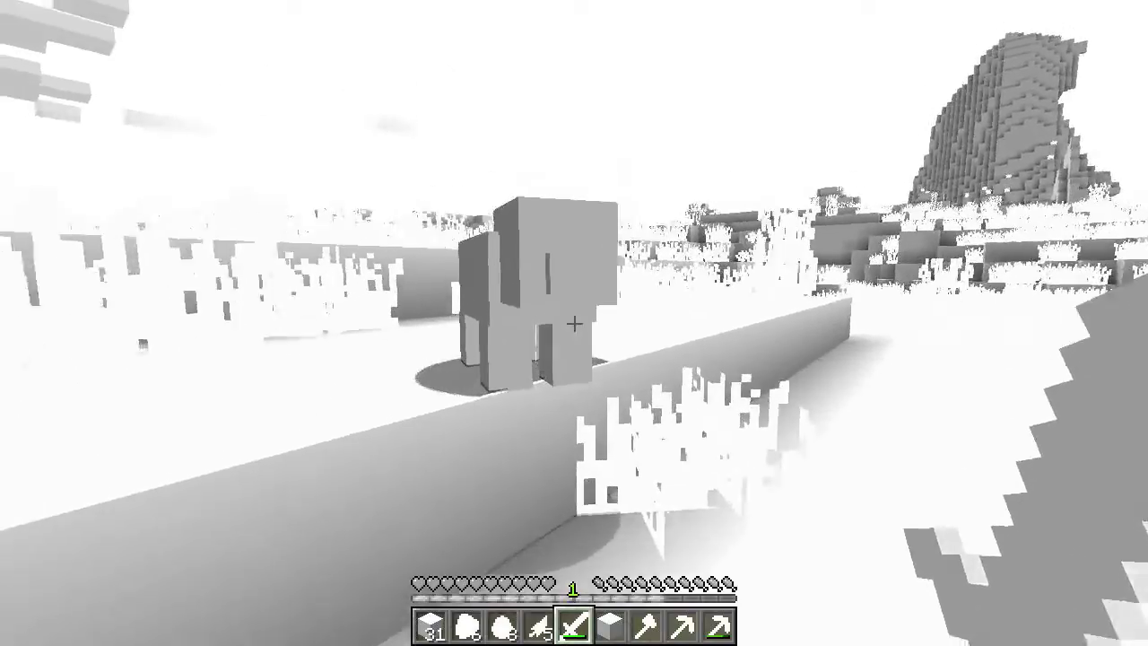
pyautogui.click(574, 323)
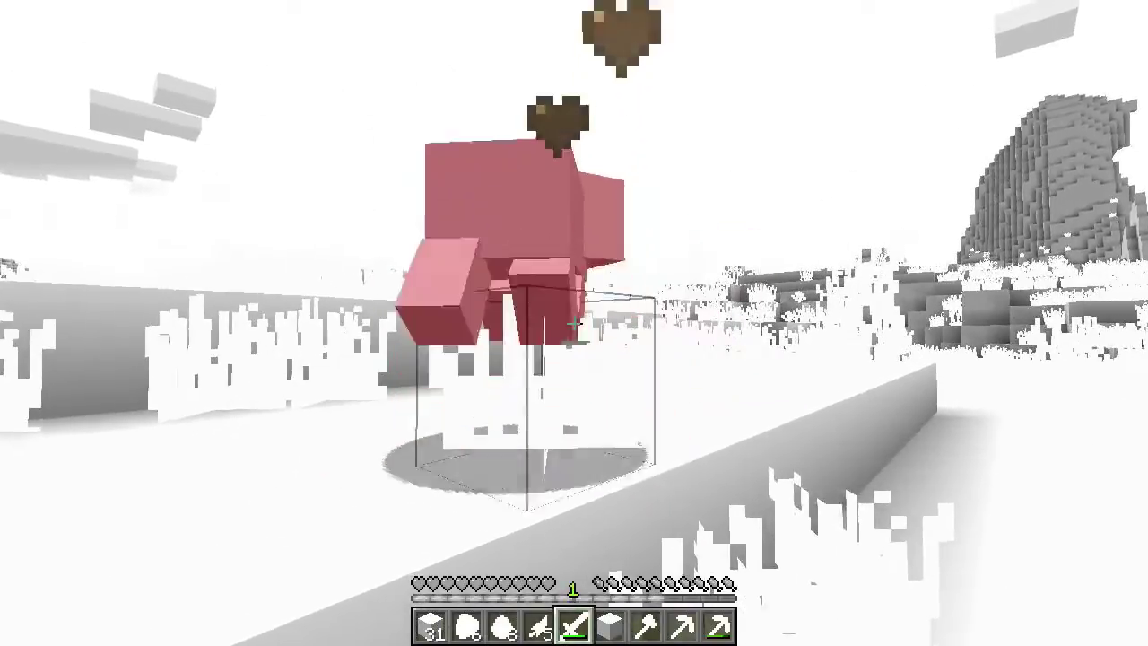
pyautogui.click(574, 323)
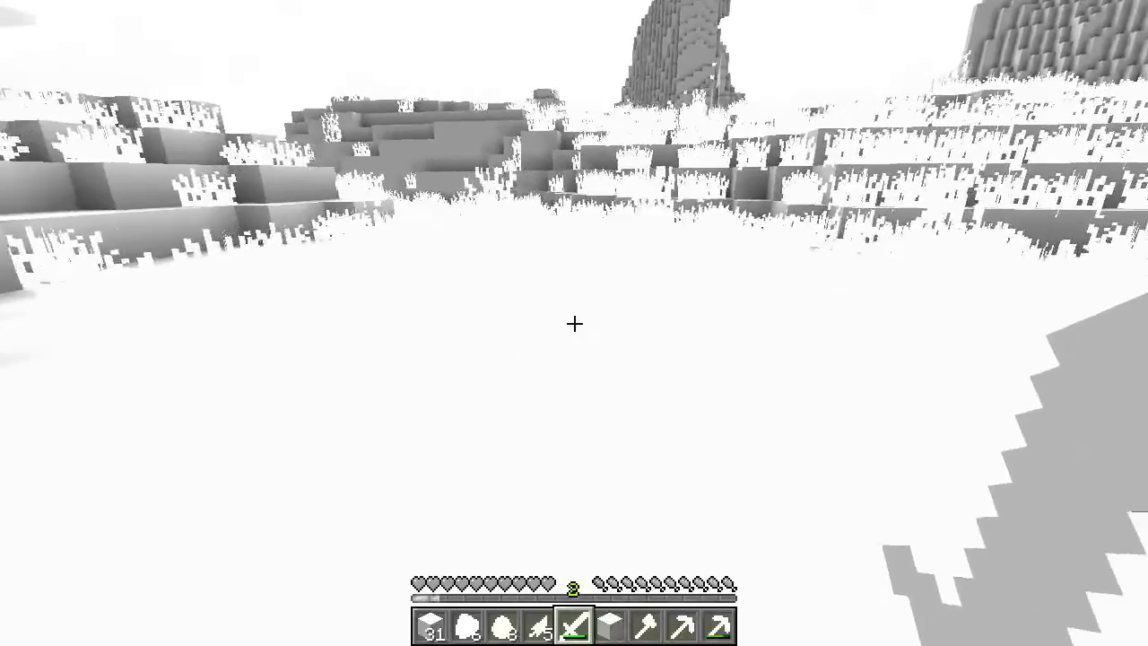
# Step: Walk across the snowy plain, under the tree leaves, toward the large hill
pyautogui.press('w')
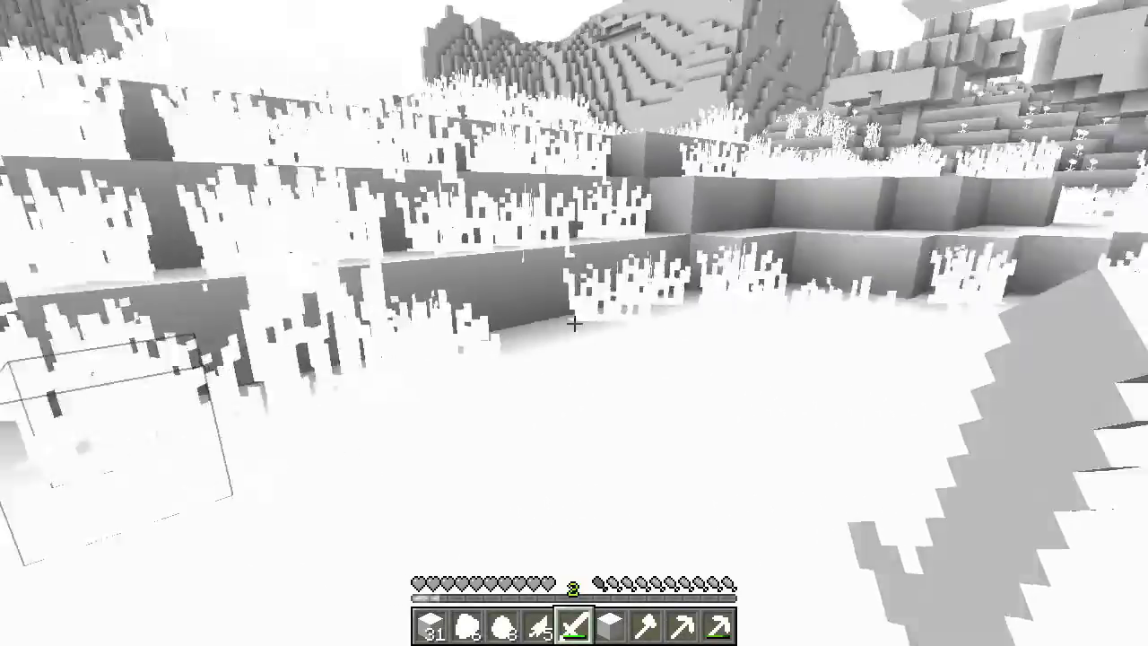
pyautogui.press('w')
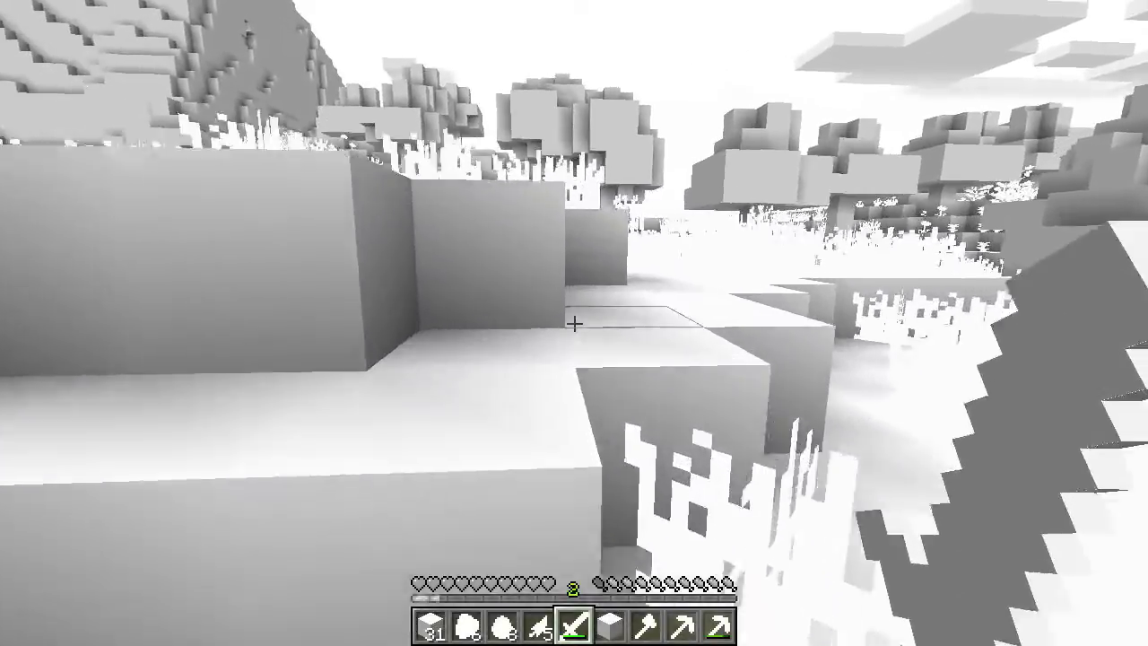
pyautogui.press('w')
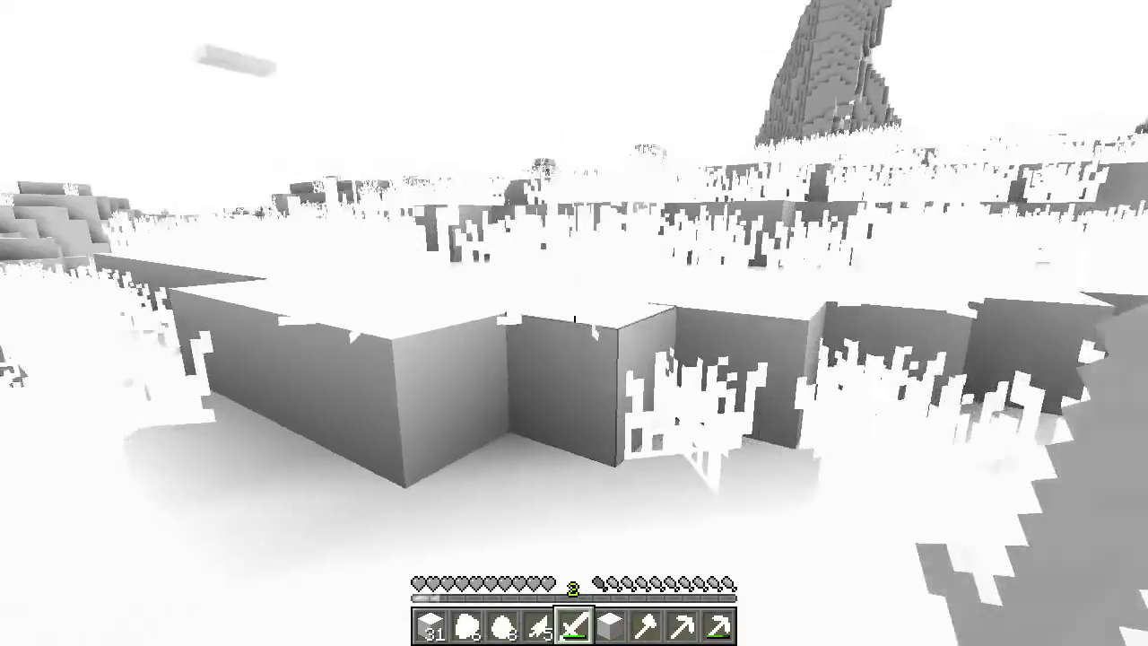
pyautogui.press('w')
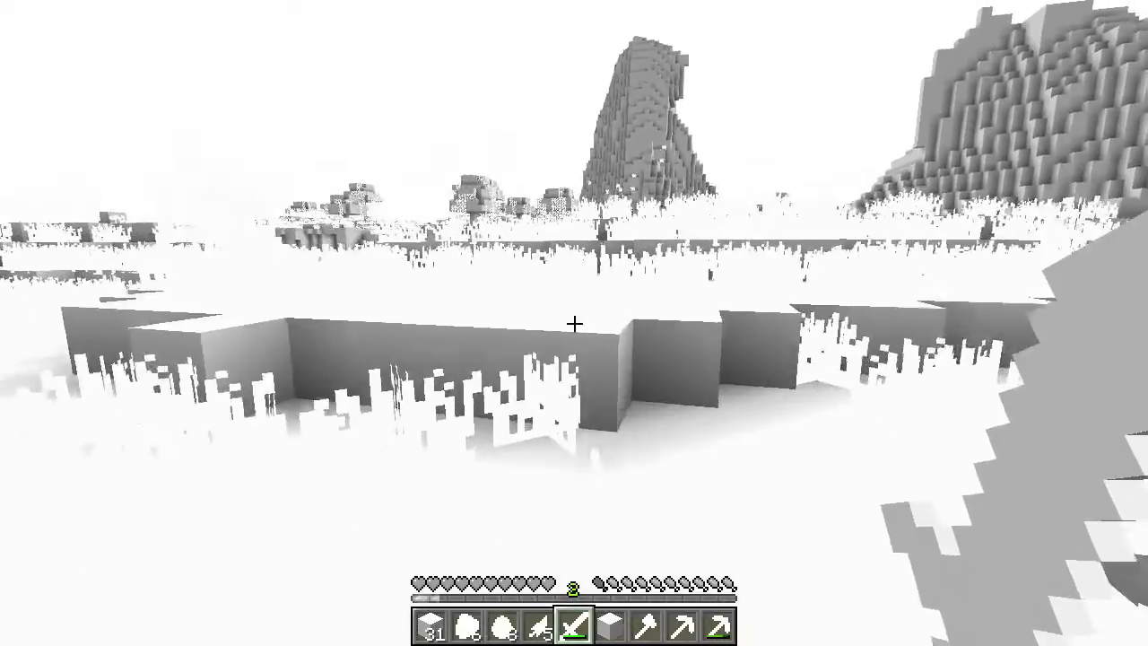
pyautogui.press('w')
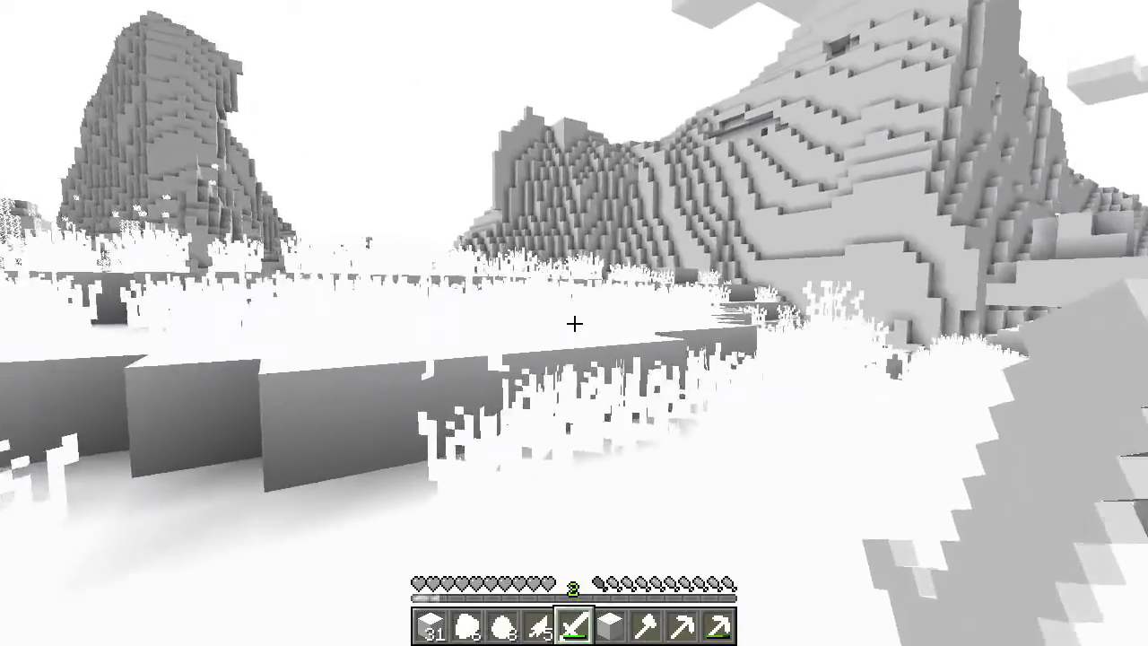
pyautogui.press('w')
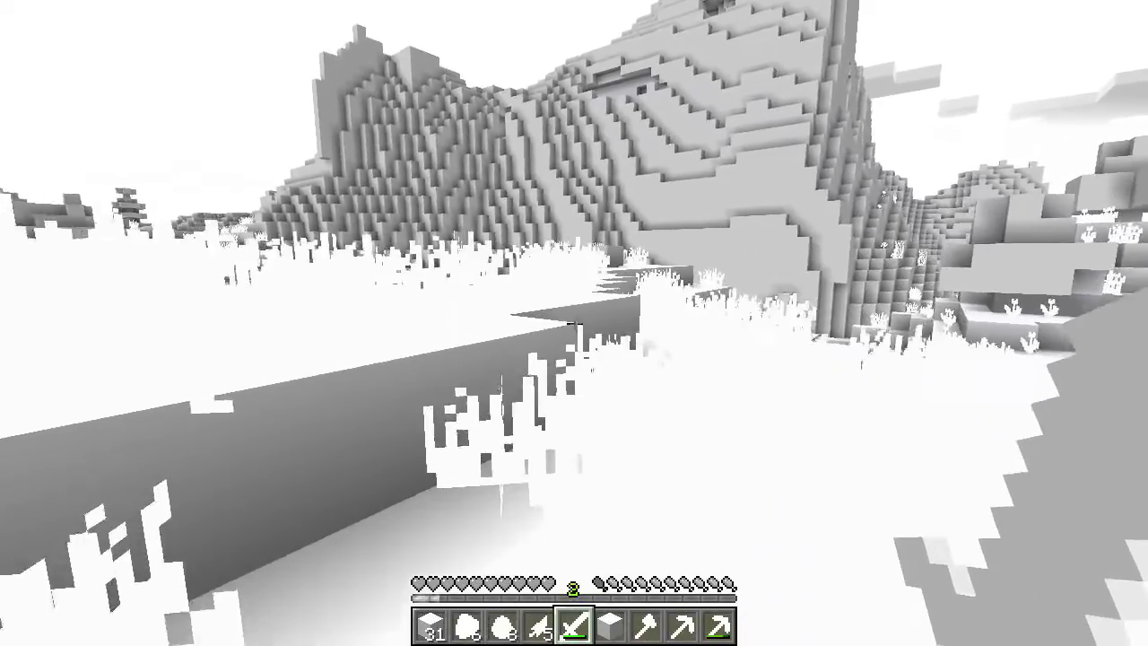
pyautogui.press('w')
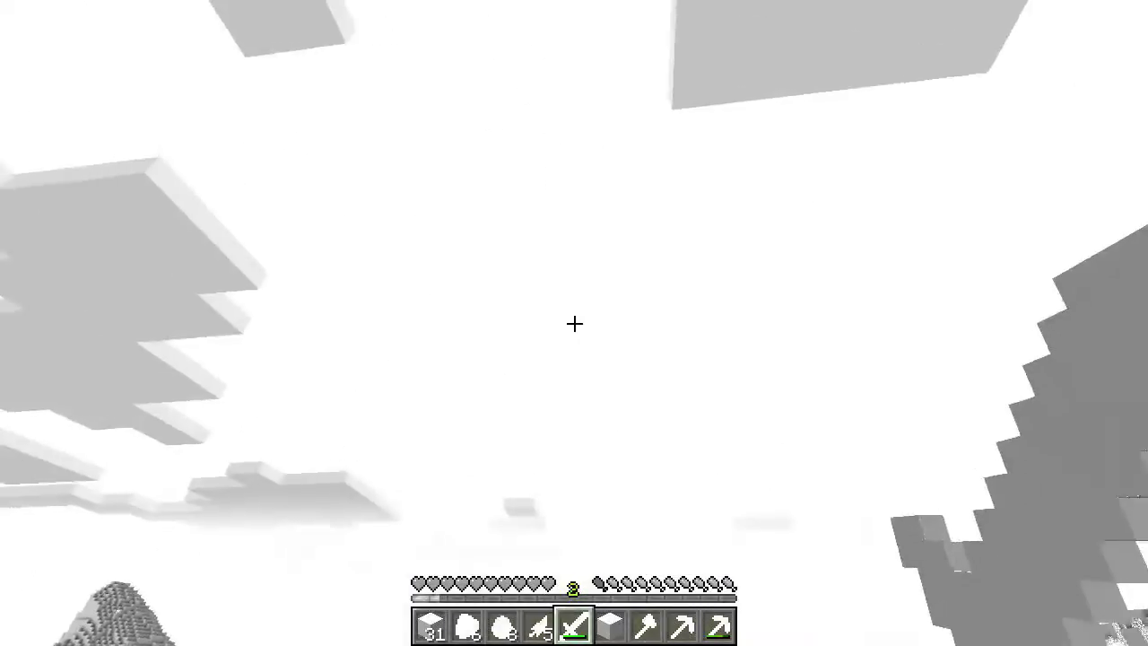
pyautogui.press('w')
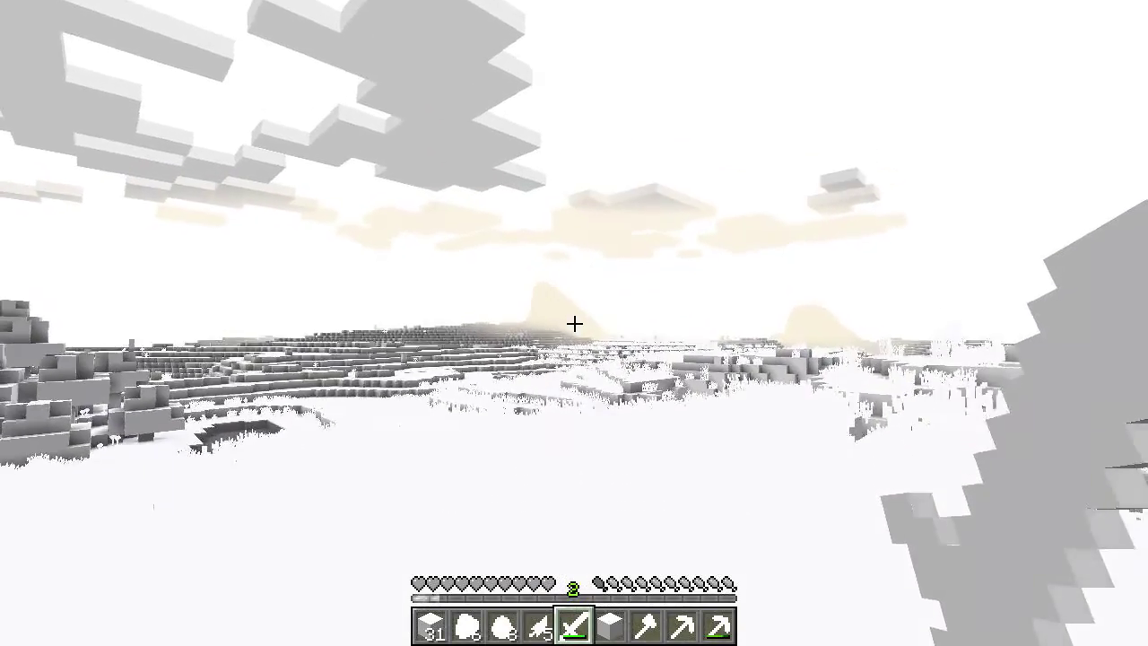
pyautogui.press('w')
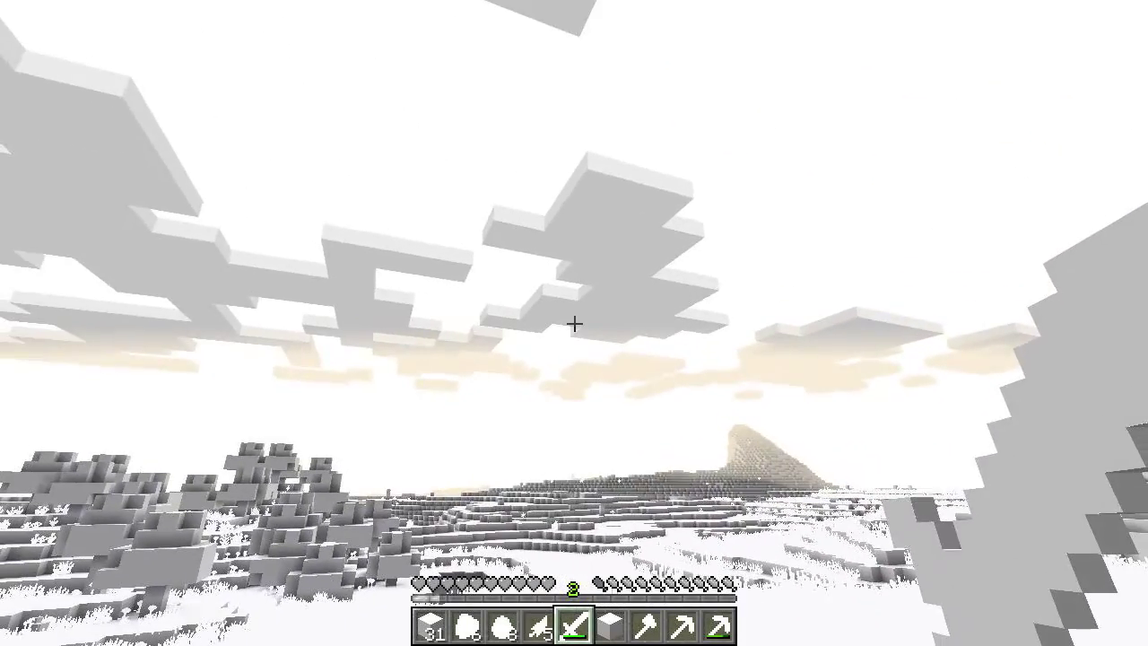
# Step: Approach the snowy block near the ridge and break it with the stone axe (slot 7)
pyautogui.press('w')
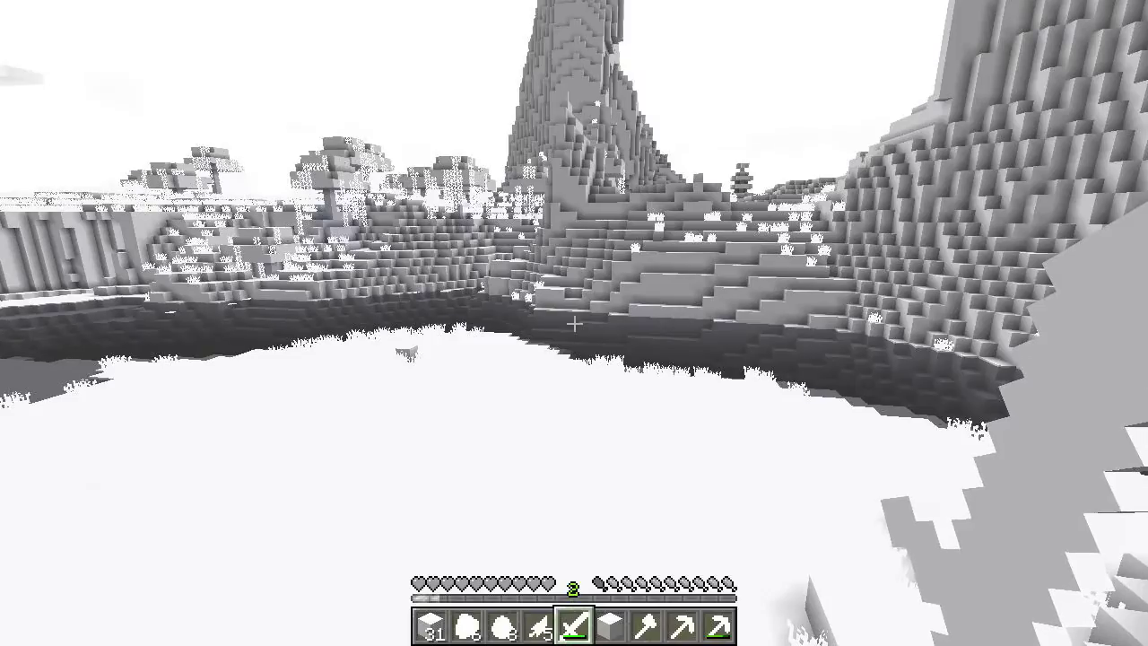
pyautogui.press('w')
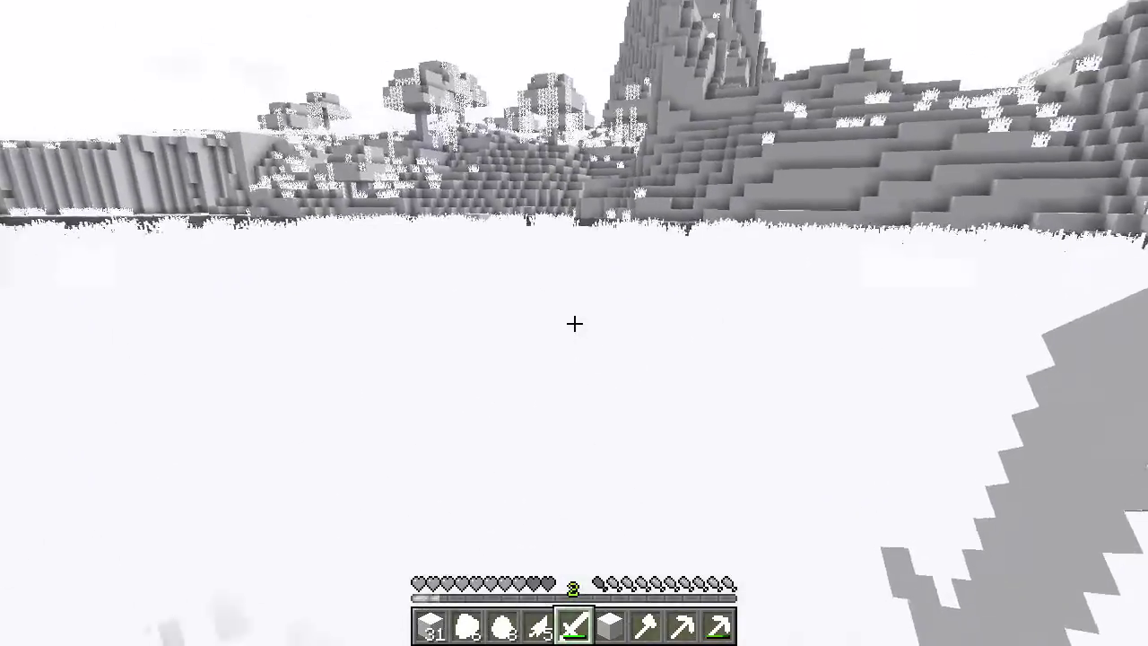
pyautogui.press('w')
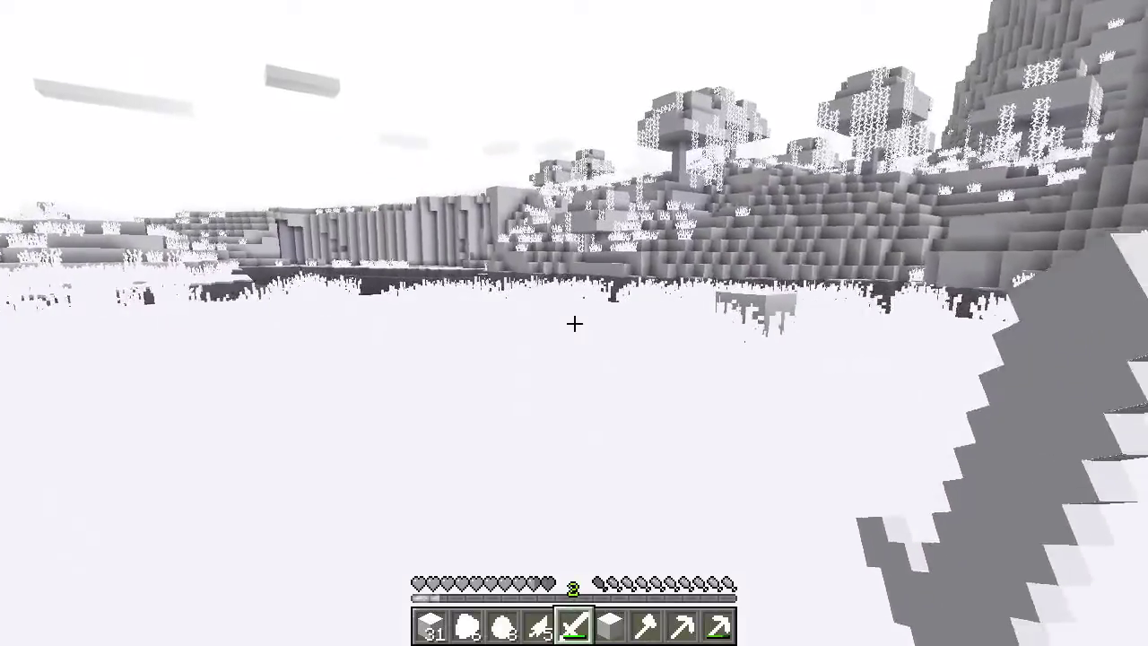
pyautogui.press('7')
pyautogui.press('w')
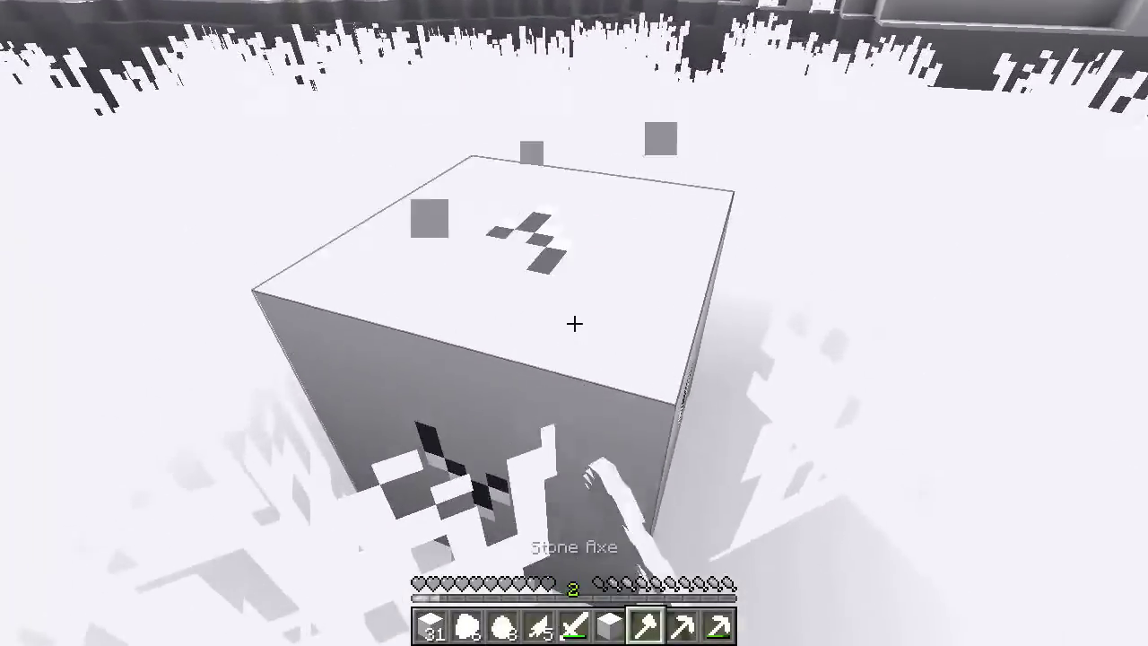
pyautogui.click(574, 323)
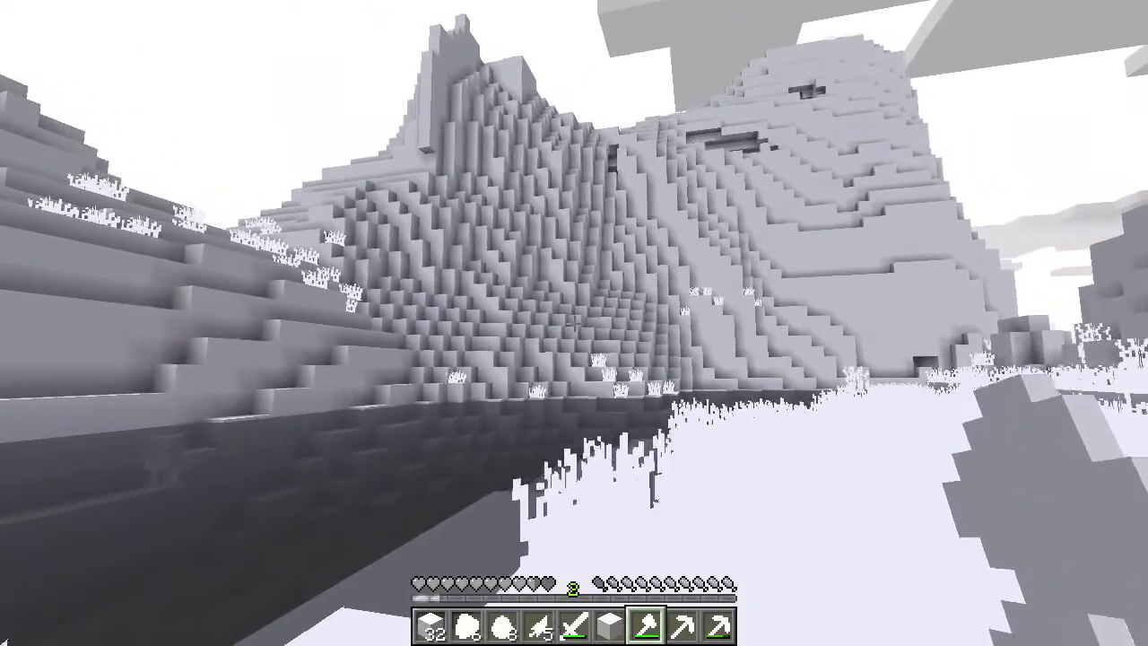
# Step: Walk down through the snowy valley and climb into the narrow passage
pyautogui.press('w')
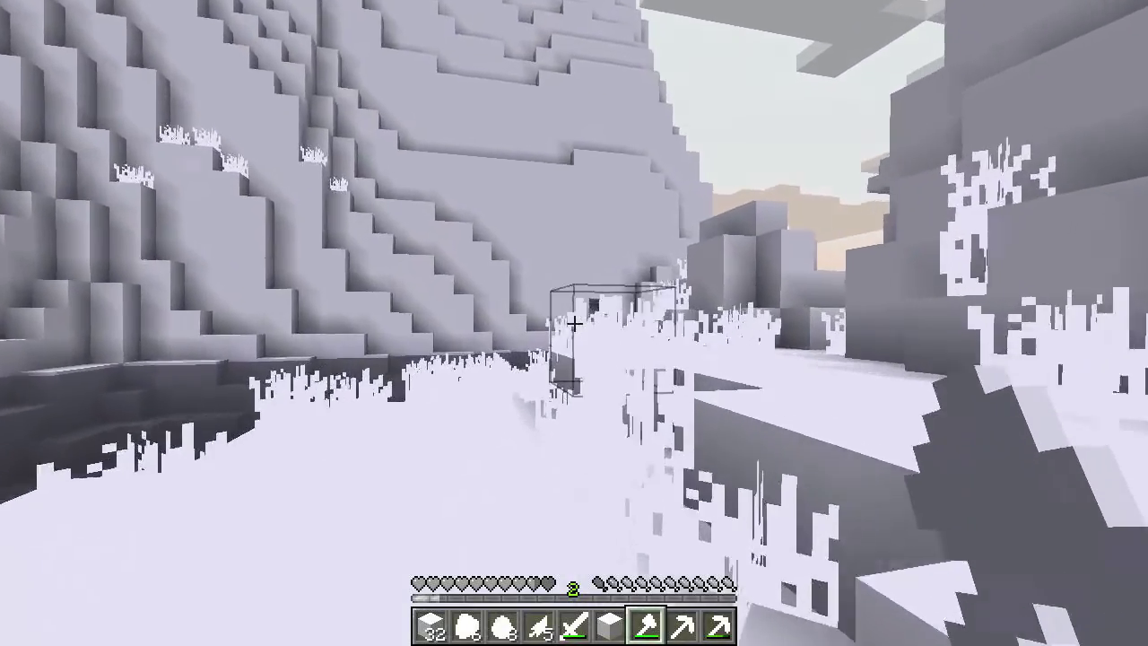
pyautogui.press('w')
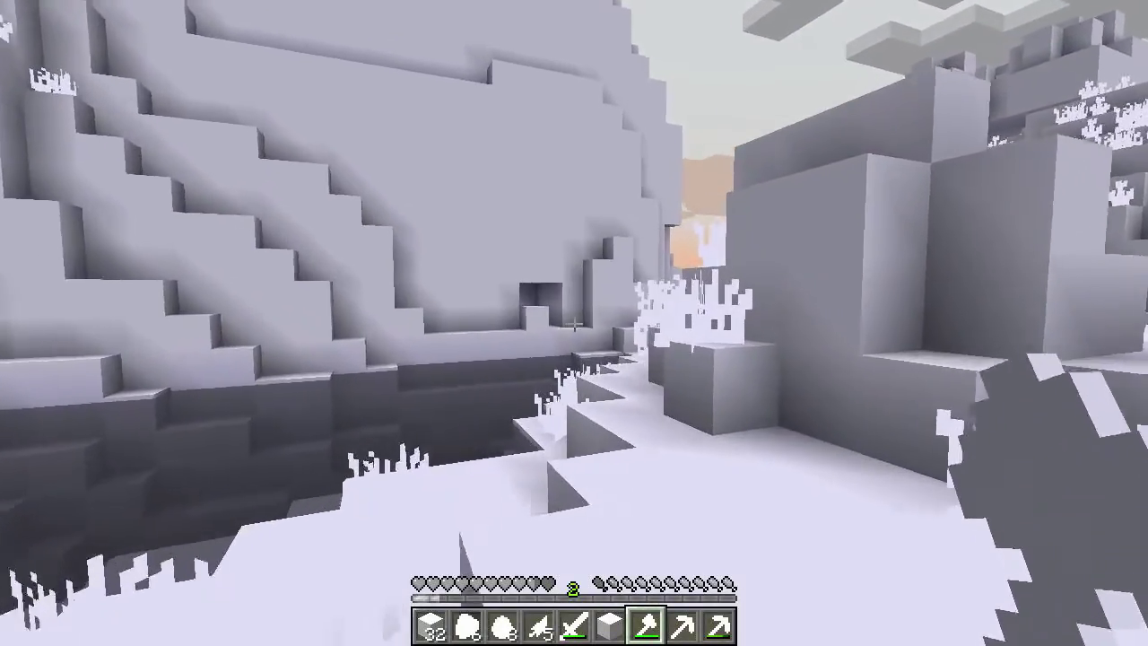
pyautogui.press('w')
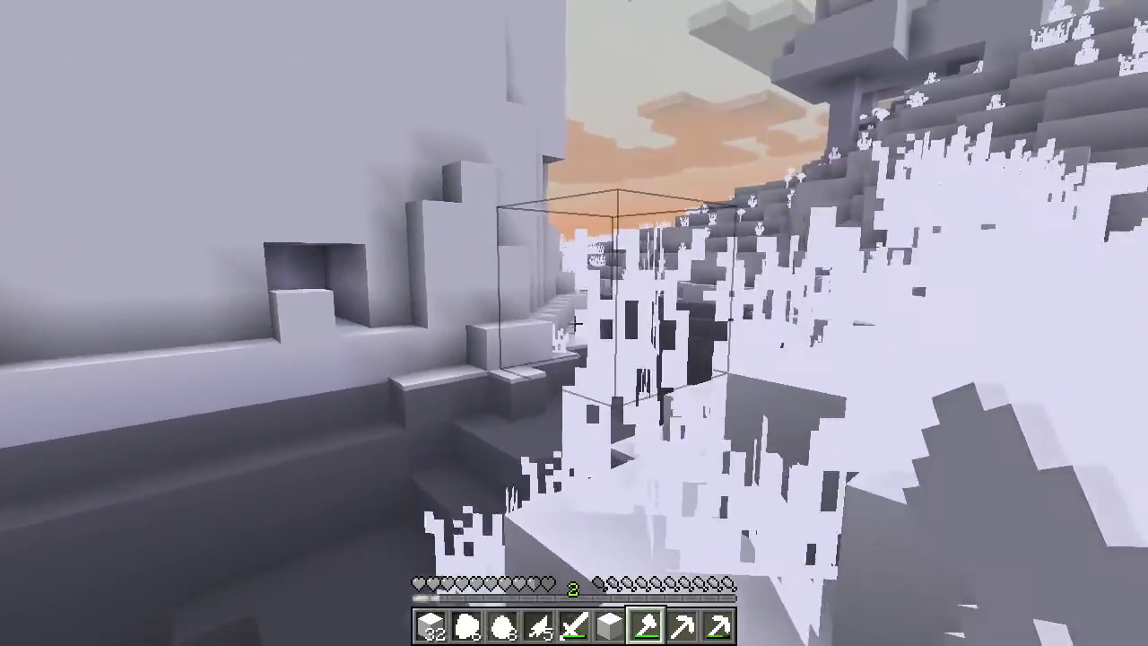
pyautogui.press('w')
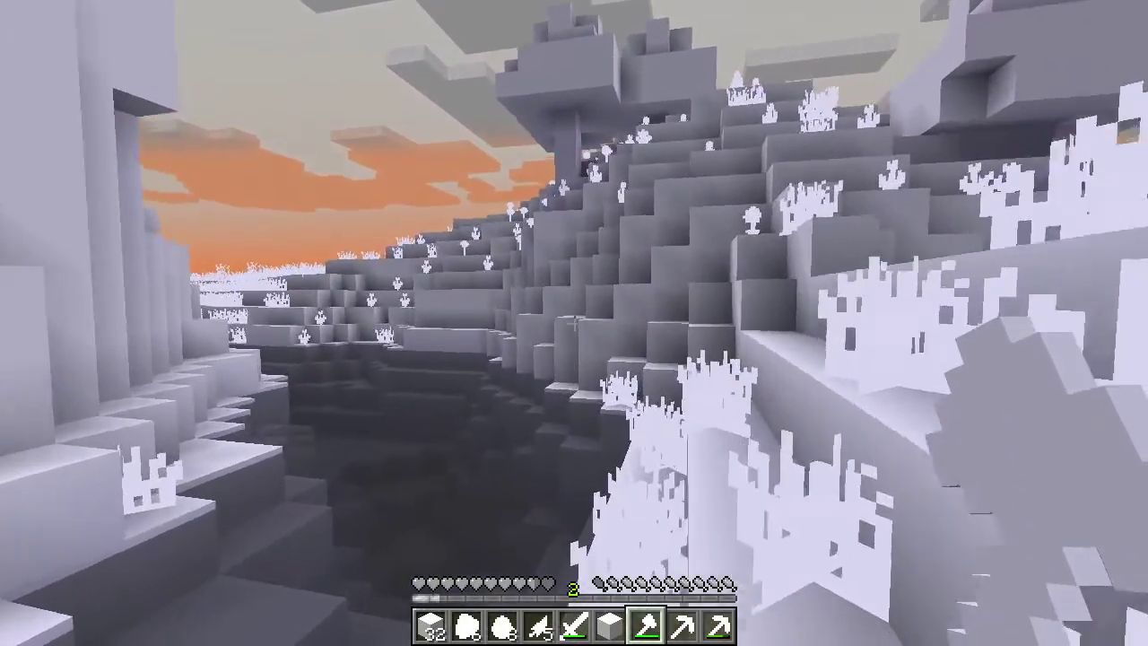
pyautogui.press('w')
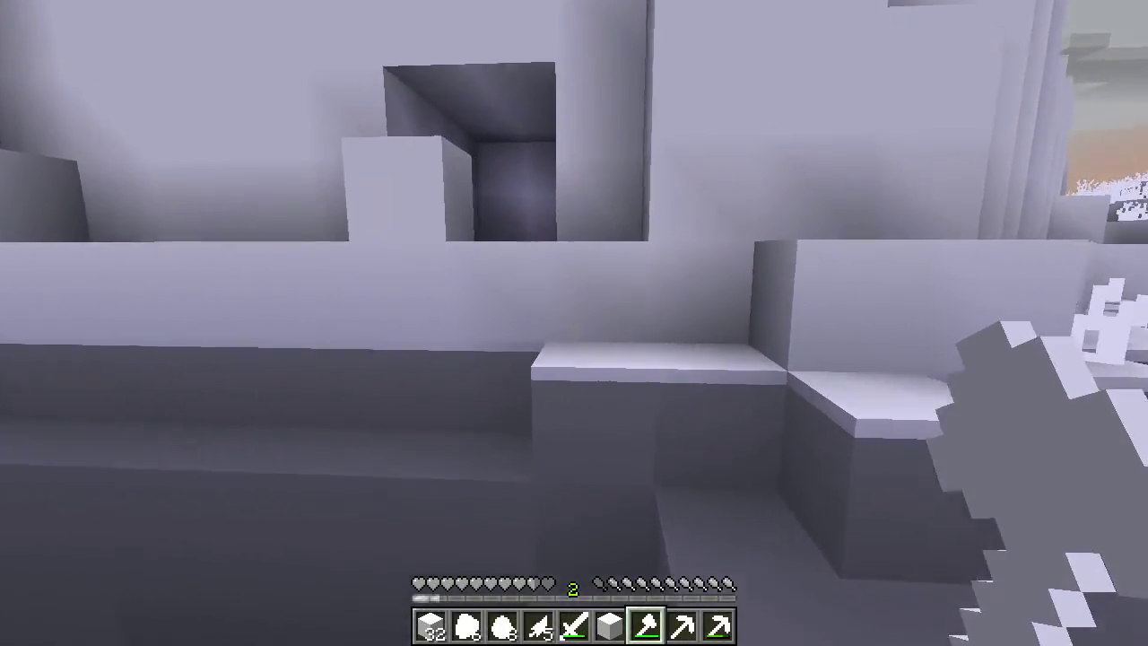
pyautogui.press('w')
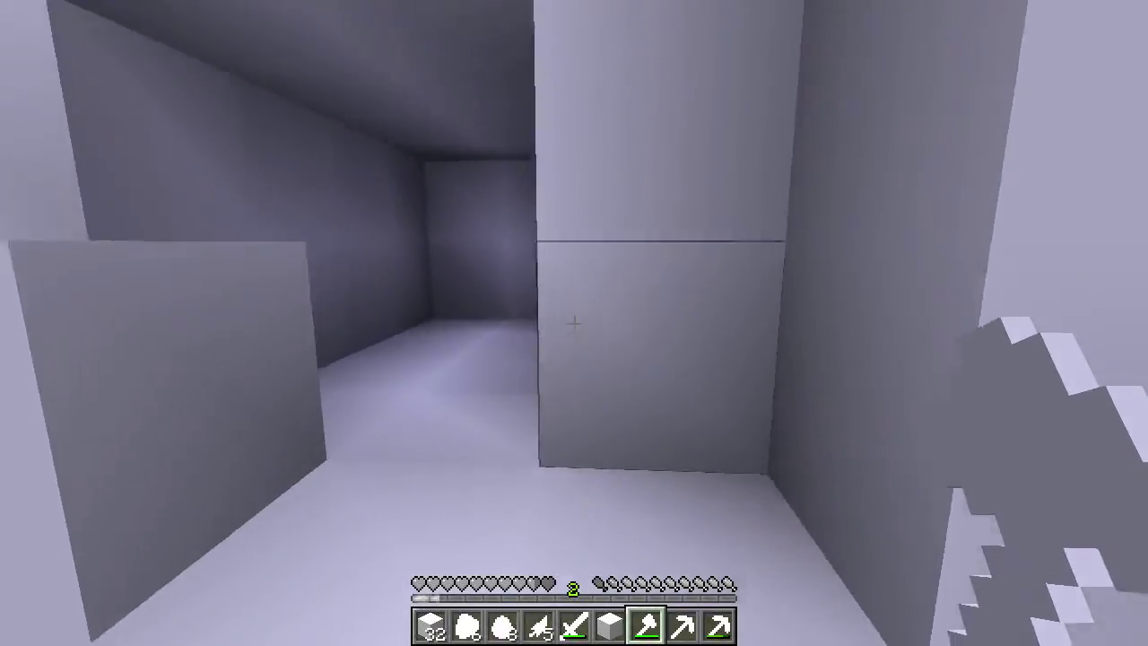
# Step: Mine the ore block past the passage, turn back, and hold the furnace (slot 6)
pyautogui.press('w')
pyautogui.click(574, 323)
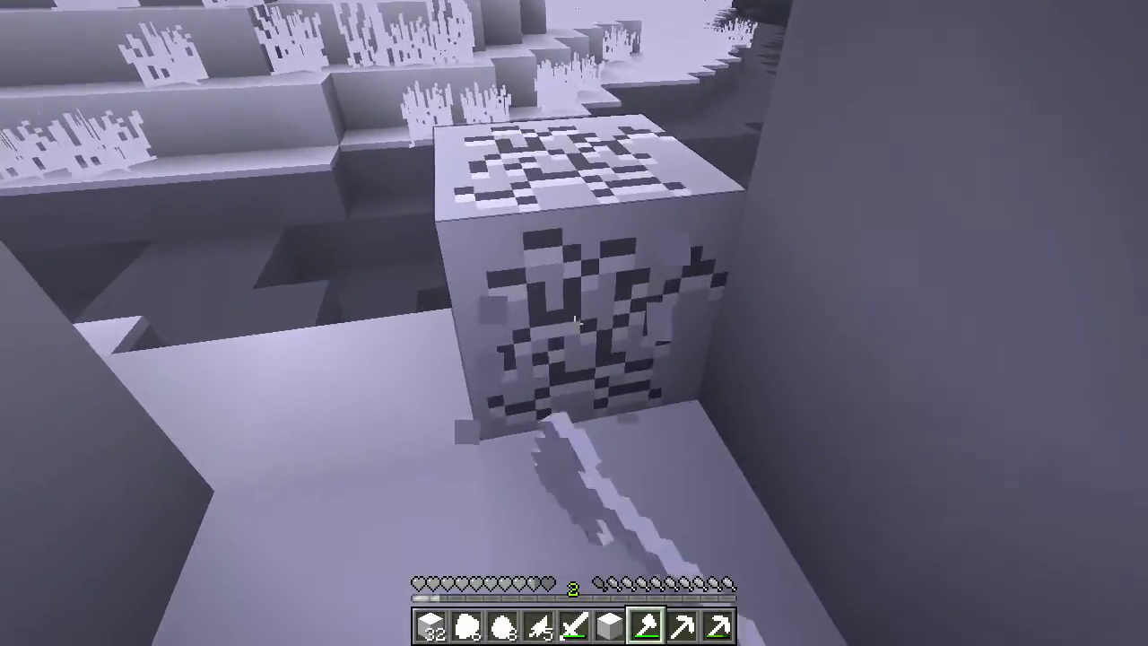
pyautogui.press('w')
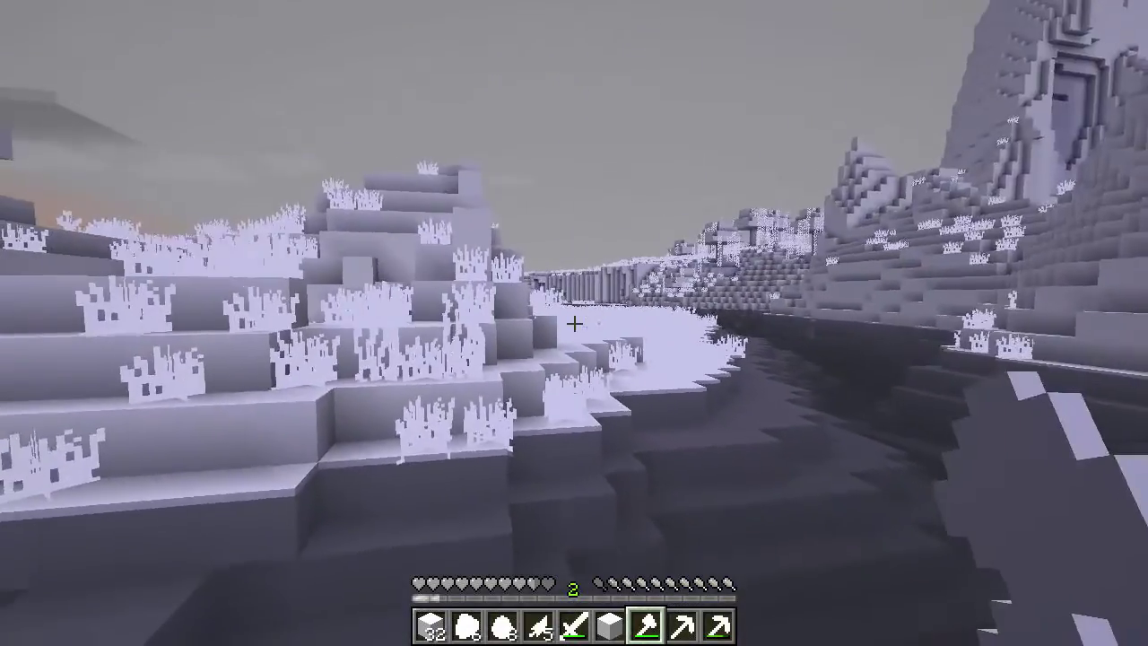
pyautogui.press('6')
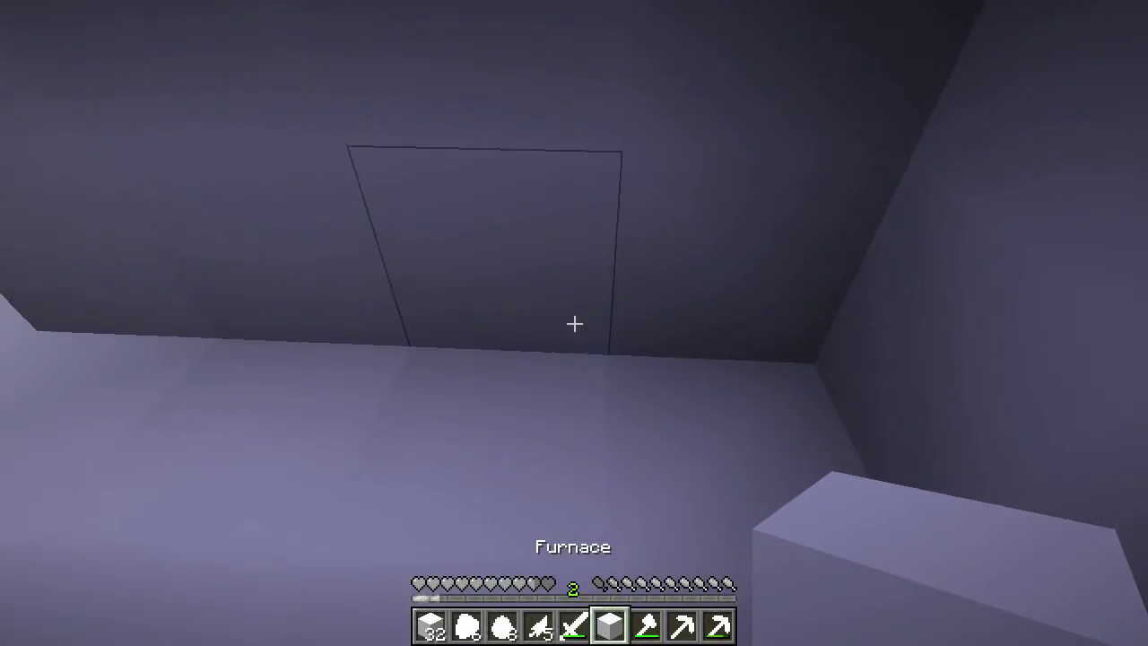
# Step: Place the furnace in the tunnel and smelt the logs using one plank as fuel
pyautogui.rightClick(574, 323)
pyautogui.rightClick(574, 322)
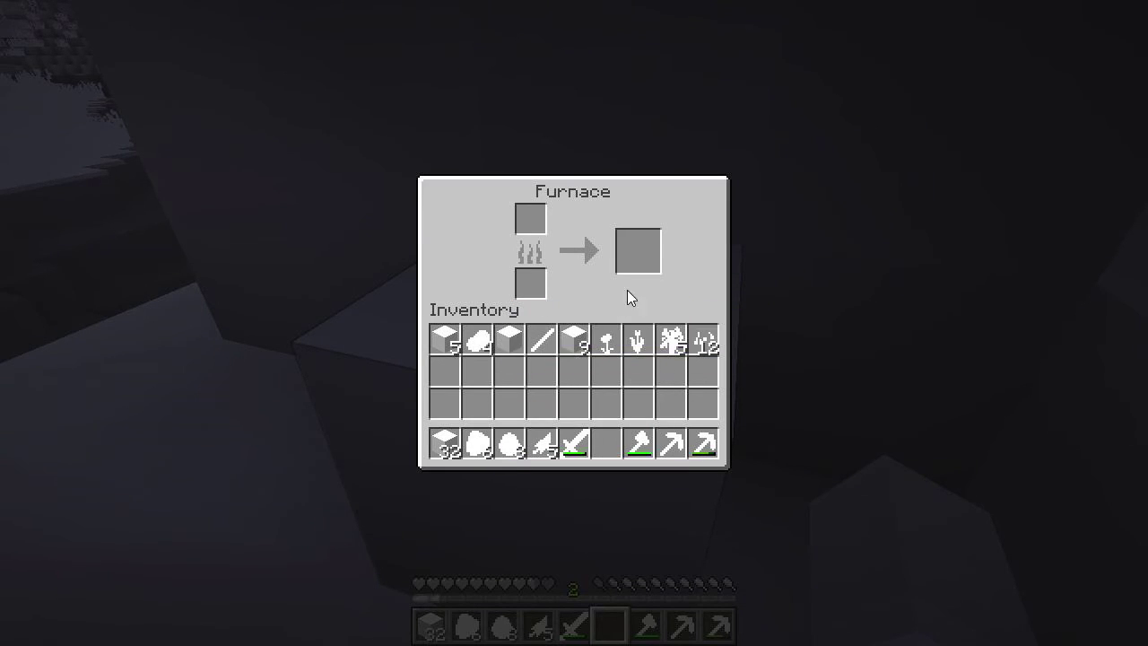
pyautogui.click(445, 341)
pyautogui.click(531, 223)
pyautogui.click(574, 341)
pyautogui.rightClick(530, 284)
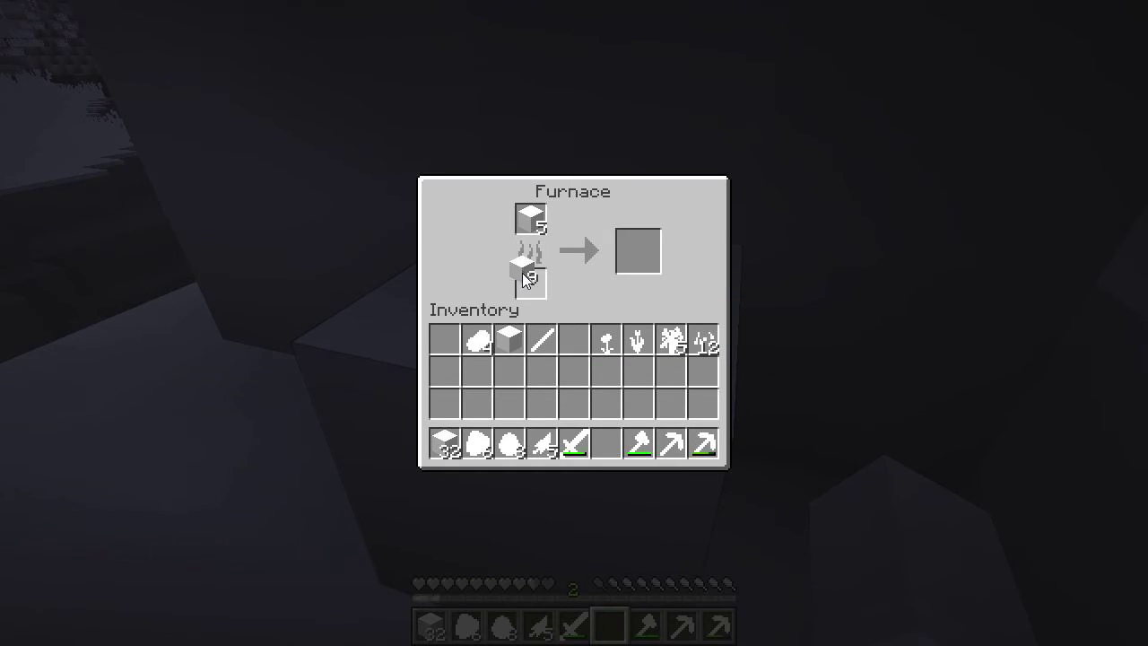
pyautogui.press('e')
# Step: Wall in the room with three dirt blocks
pyautogui.press('e')
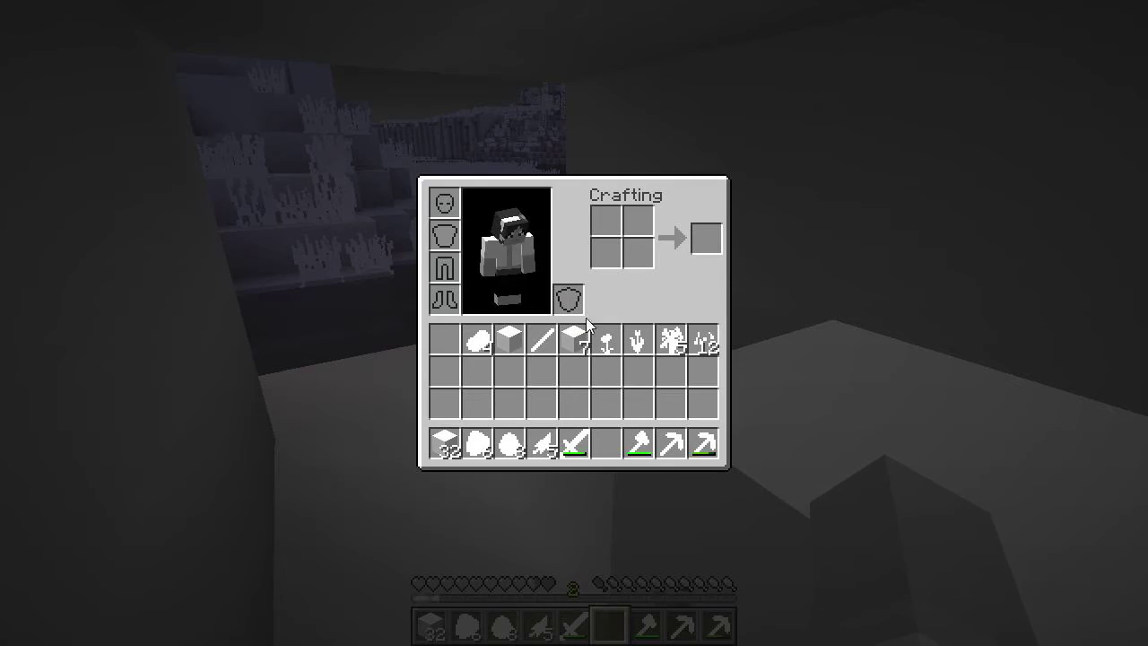
pyautogui.press('e')
pyautogui.press('1')
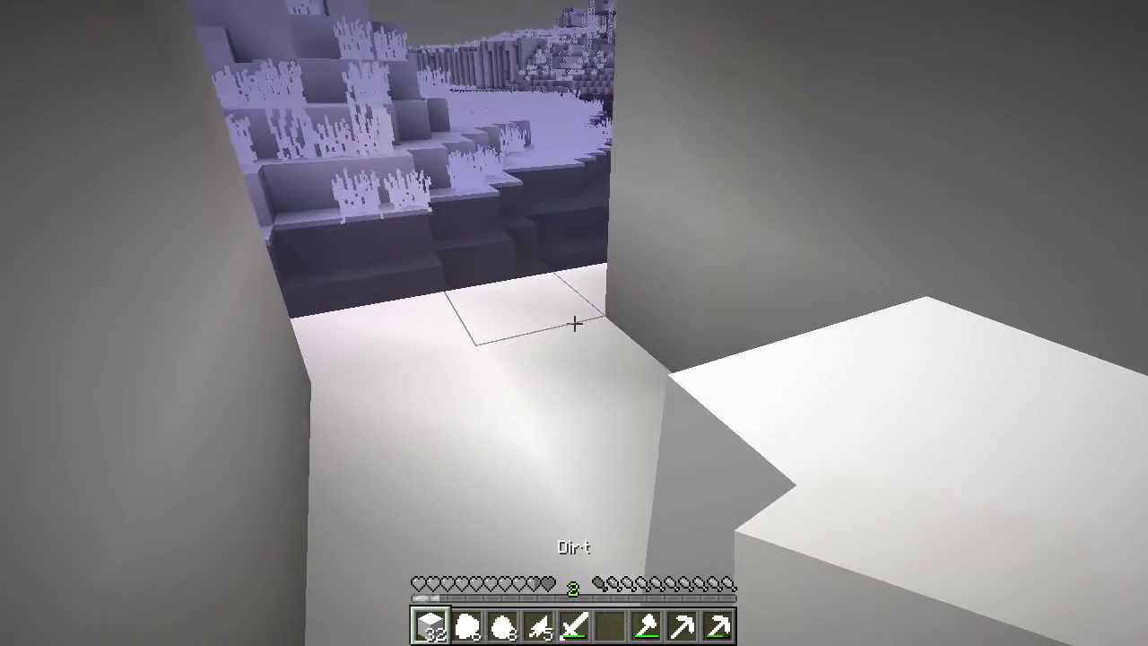
pyautogui.rightClick(574, 323)
pyautogui.rightClick(574, 323)
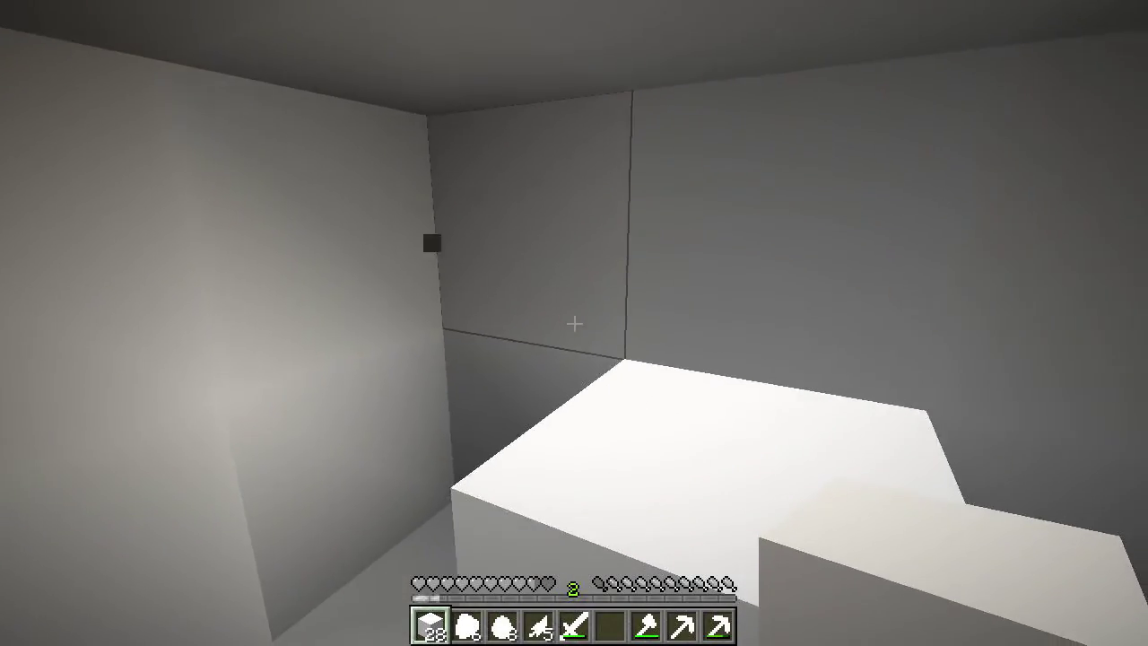
pyautogui.rightClick(574, 323)
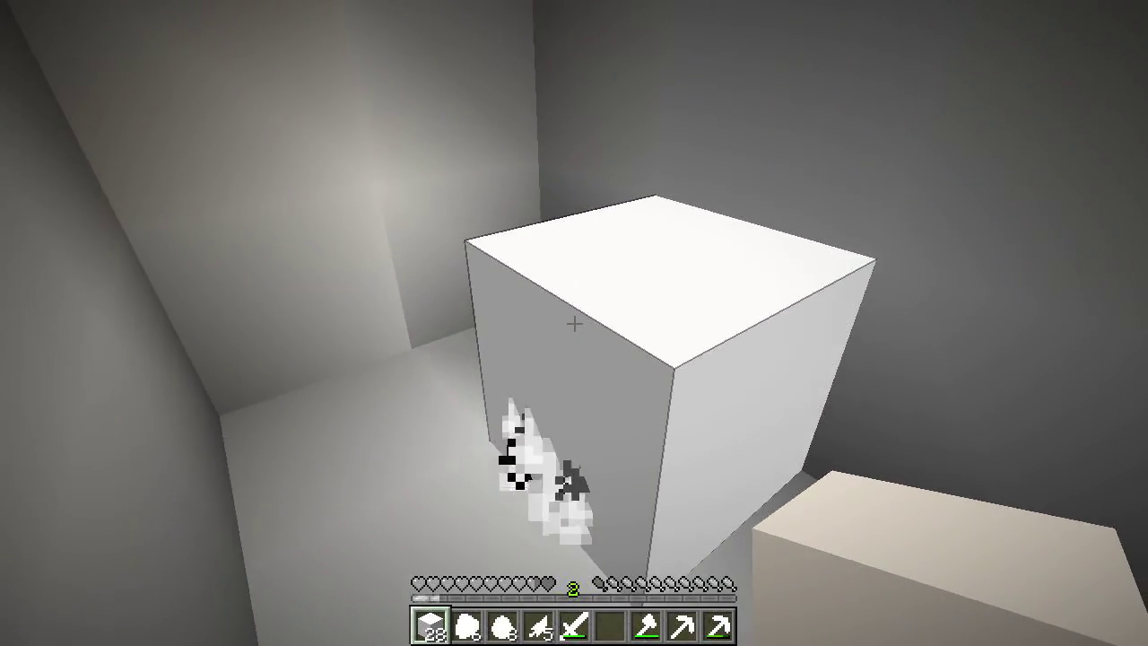
# Step: Move the crafting table onto the hotbar and place it in the room
pyautogui.press('e')
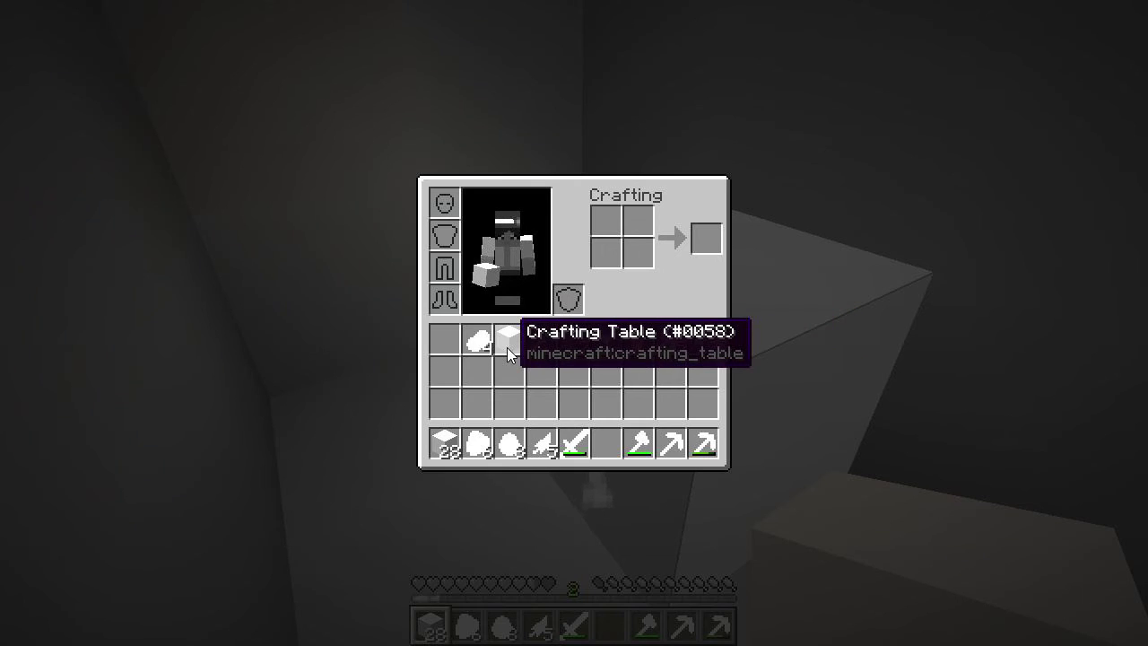
pyautogui.click(507, 347)
pyautogui.click(611, 440)
pyautogui.press('e')
pyautogui.press('9')
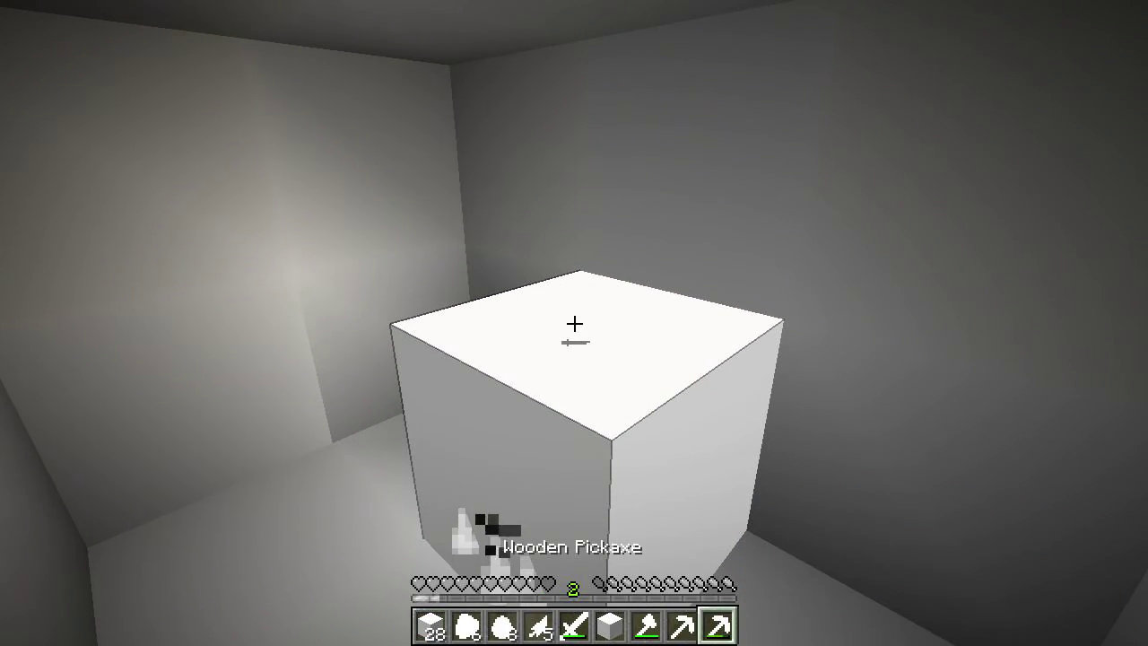
pyautogui.press('6')
pyautogui.rightClick(574, 323)
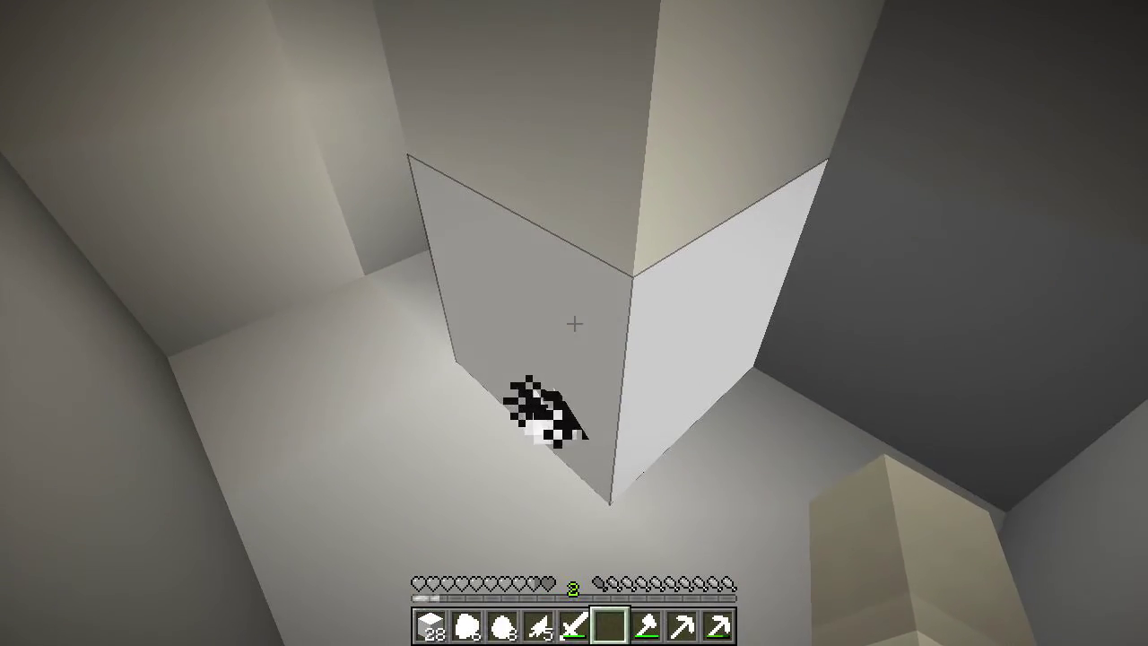
# Step: Move the torches onto the hotbar and place a torch on the wall
pyautogui.rightClick(574, 323)
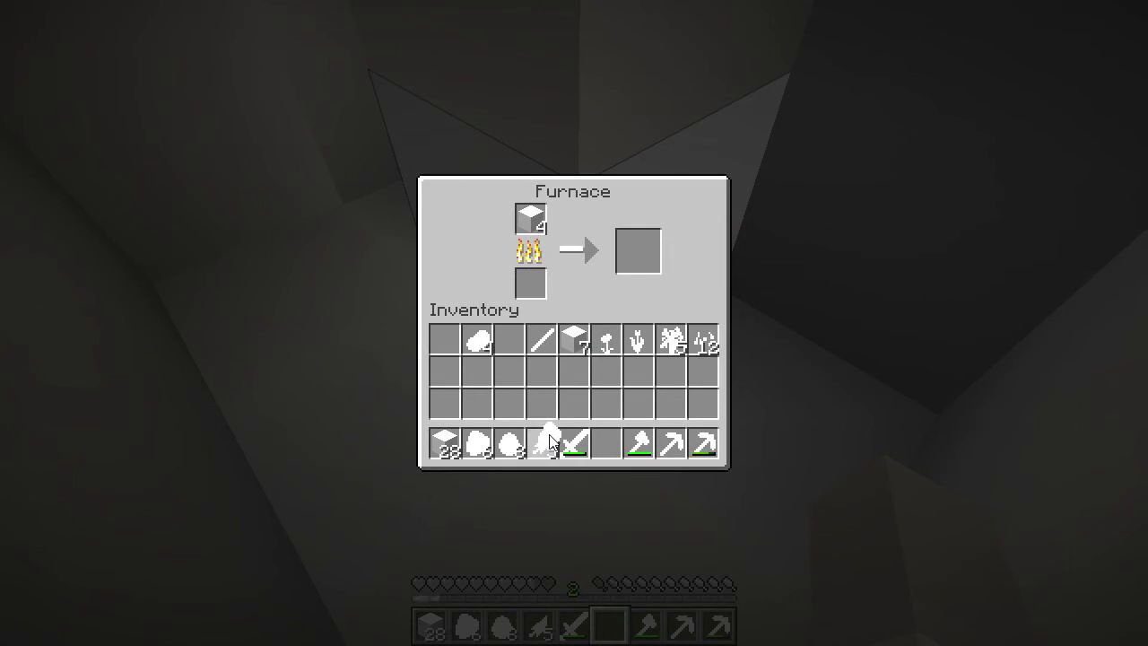
pyautogui.press('e')
pyautogui.press('e')
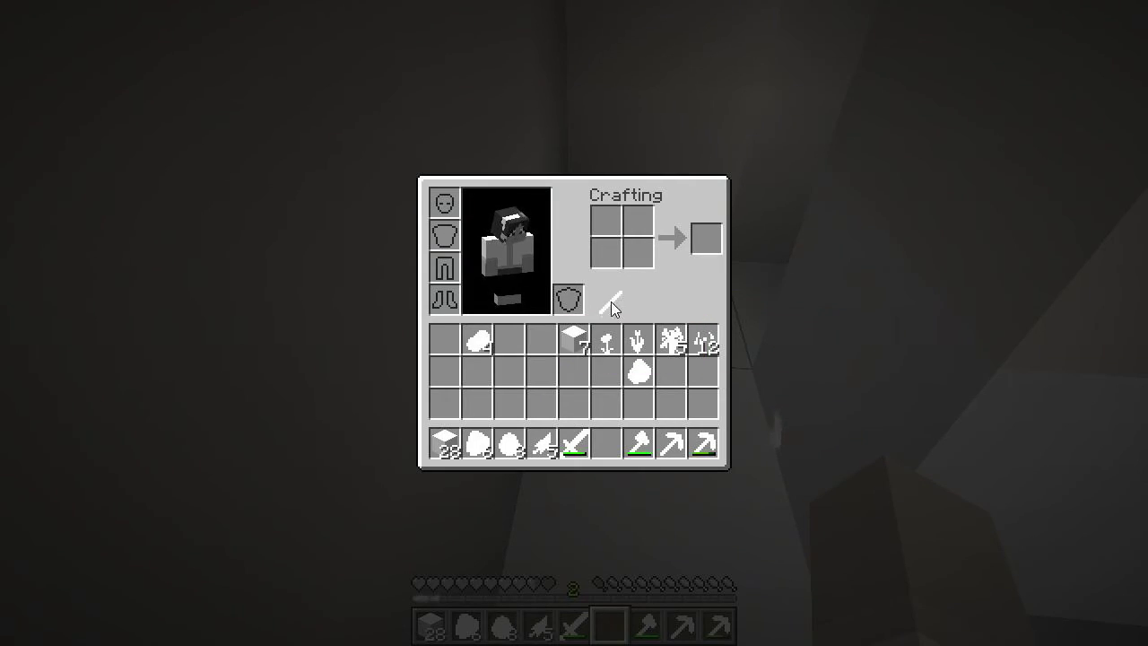
pyautogui.keyDown('shift'); pyautogui.click(718, 245); pyautogui.keyUp('shift')
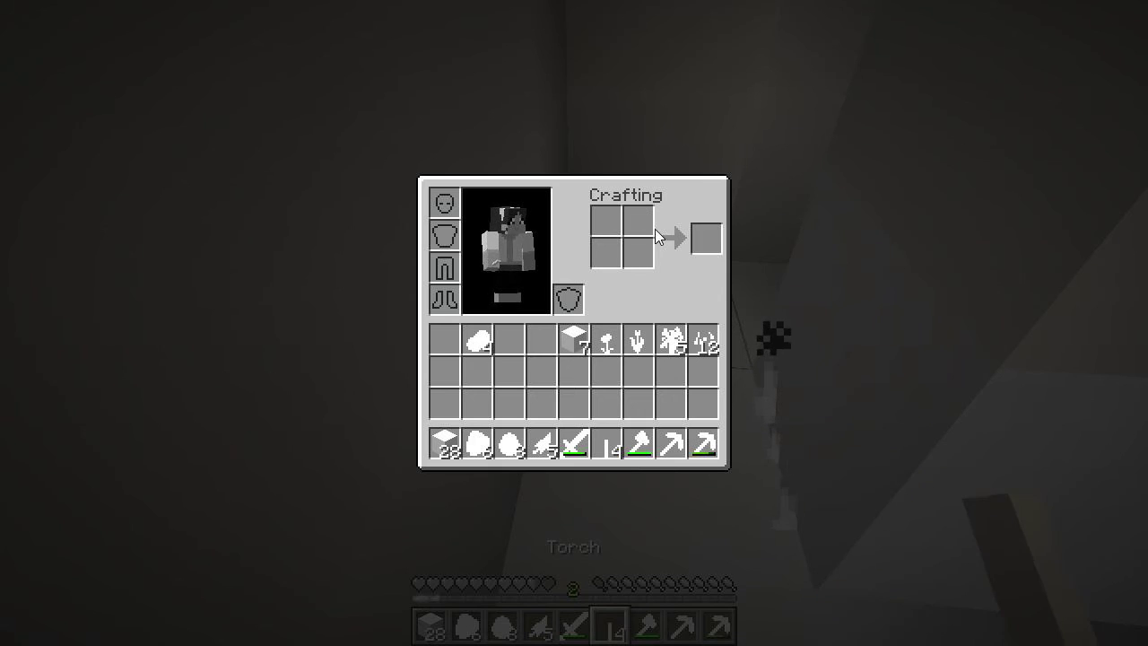
pyautogui.press('e')
pyautogui.press('6')
pyautogui.rightClick(574, 323)
# Step: Store the dirt stack and collect the charcoal and leftover logs from the furnace
pyautogui.rightClick(574, 323)
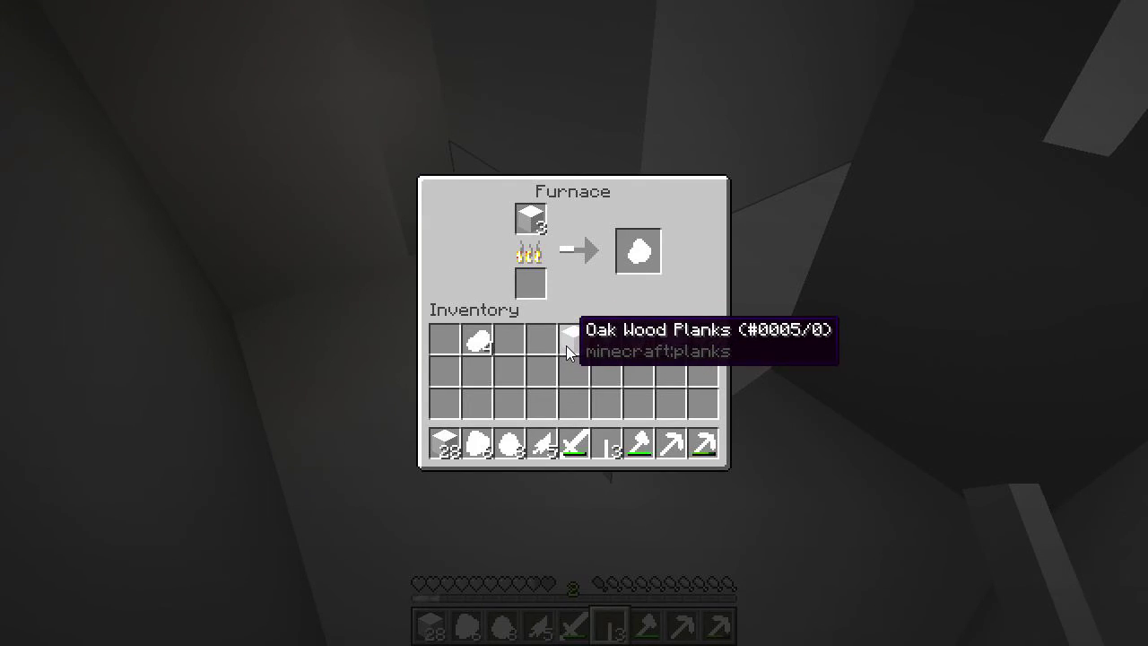
pyautogui.click(446, 443)
pyautogui.click(449, 345)
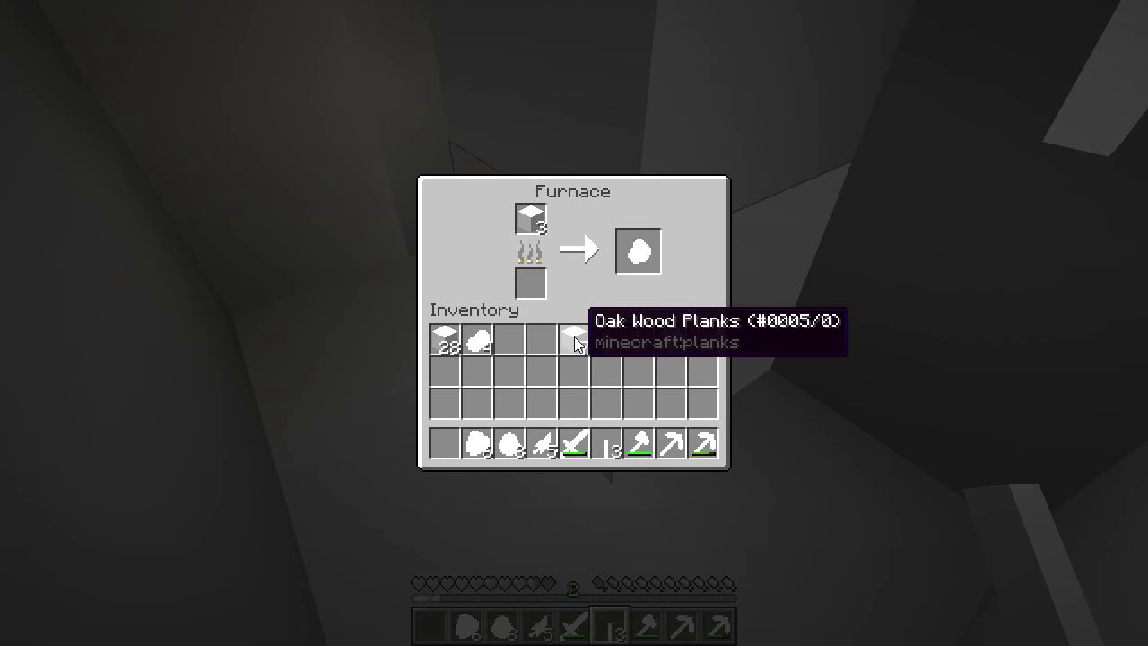
pyautogui.keyDown('shift'); pyautogui.click(639, 251); pyautogui.keyUp('shift')
pyautogui.click(530, 219)
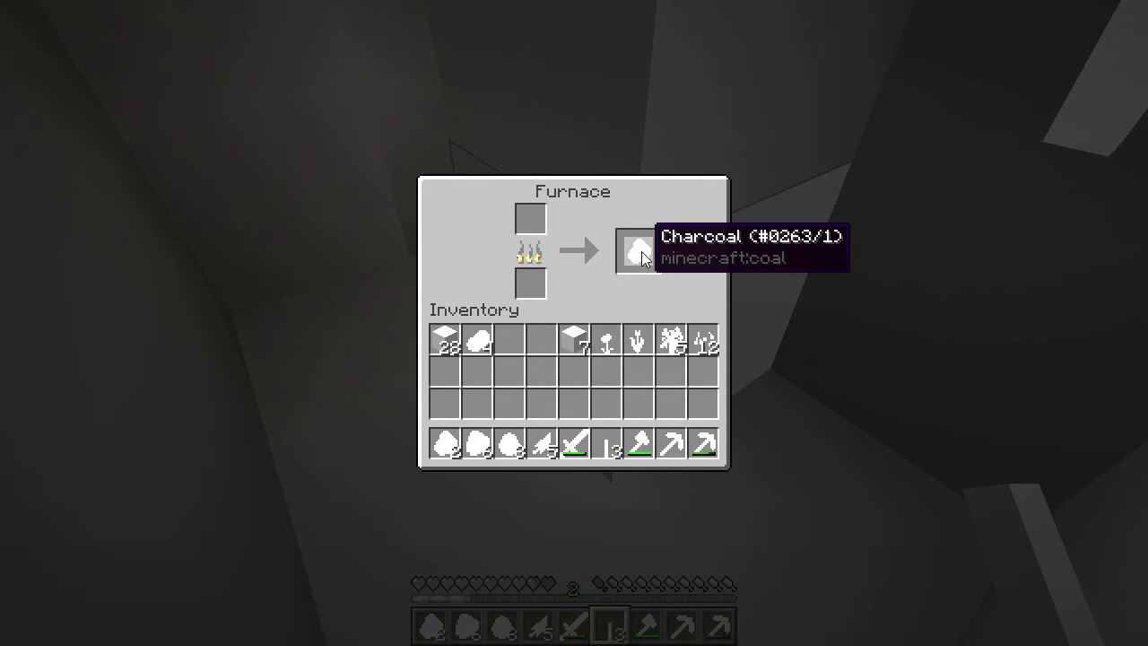
pyautogui.press('Escape')
# Step: Cook the raw porkchops with charcoal as fuel, and move the sword into the inventory
pyautogui.rightClick(574, 323)
pyautogui.keyDown('shift'); pyautogui.click(537, 346); pyautogui.keyUp('shift')
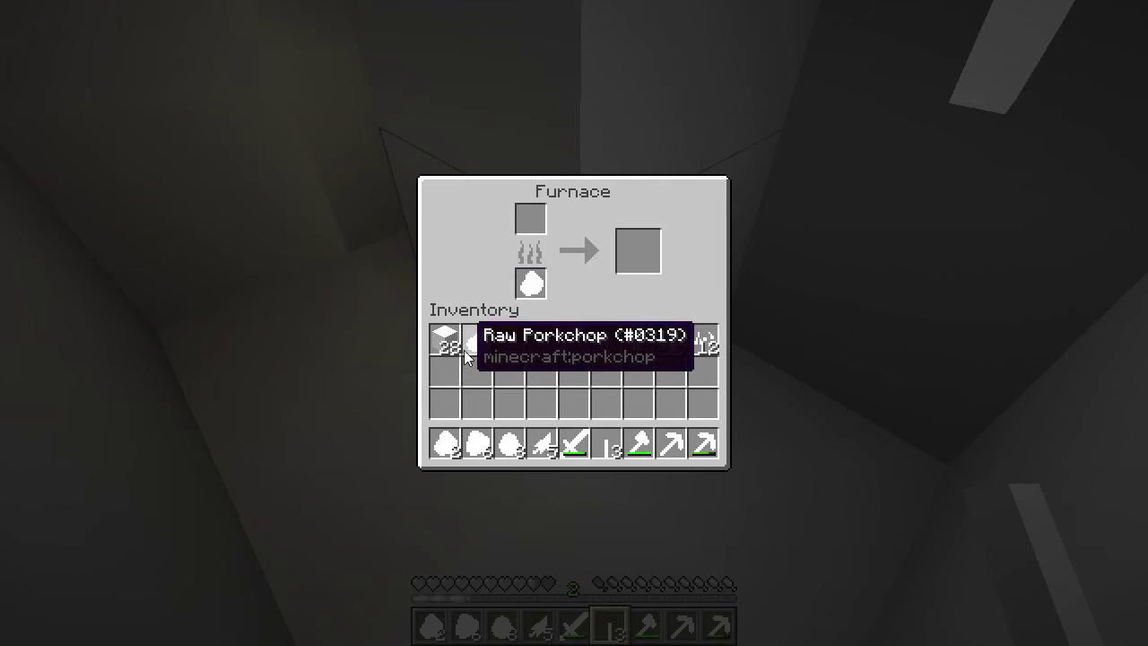
pyautogui.keyDown('shift'); pyautogui.click(484, 352); pyautogui.keyUp('shift')
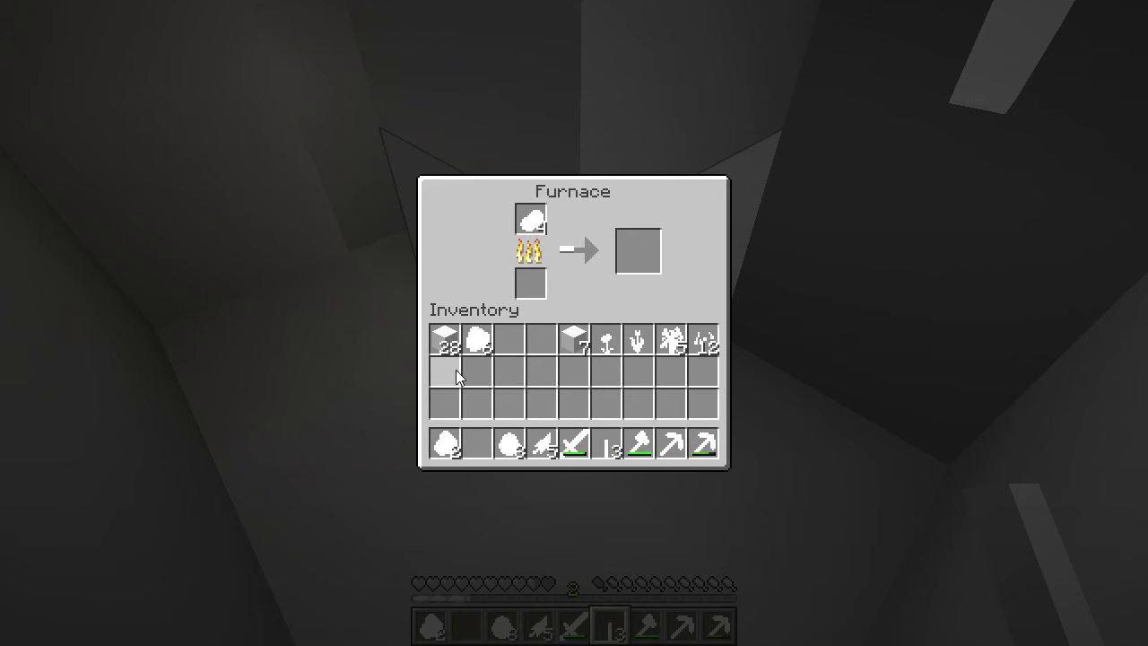
pyautogui.click(574, 442)
pyautogui.click(538, 402)
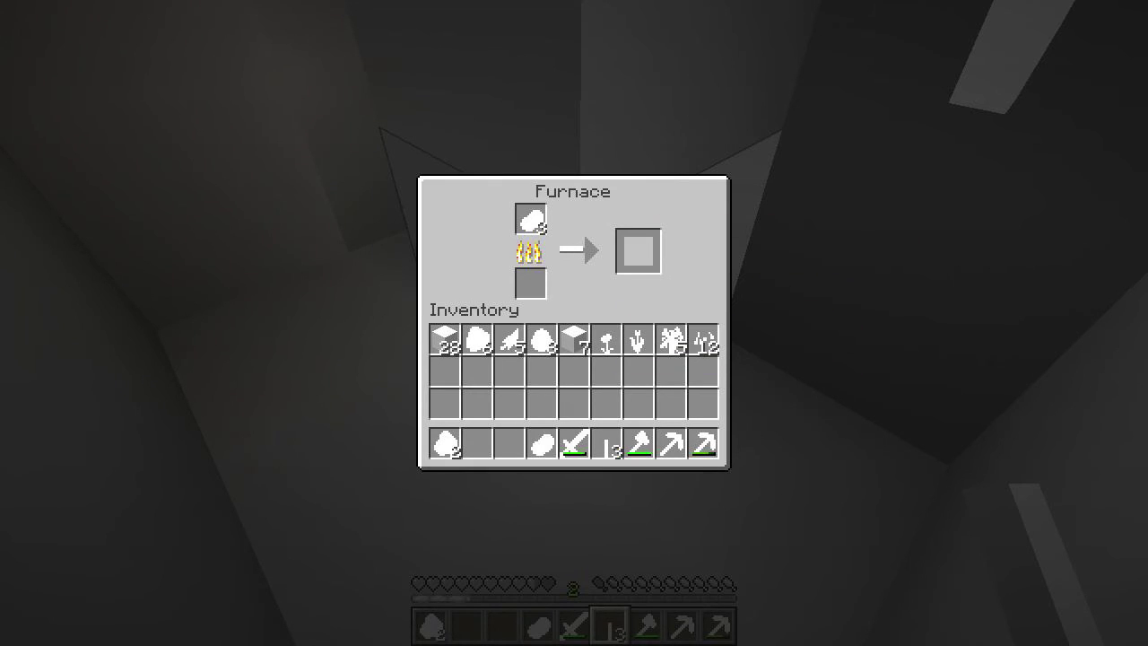
# Step: Eat a cooked porkchop, then mine the cracked block ahead with the stone axe
pyautogui.press('Escape')
pyautogui.press('4')
pyautogui.rightClick(574, 323)
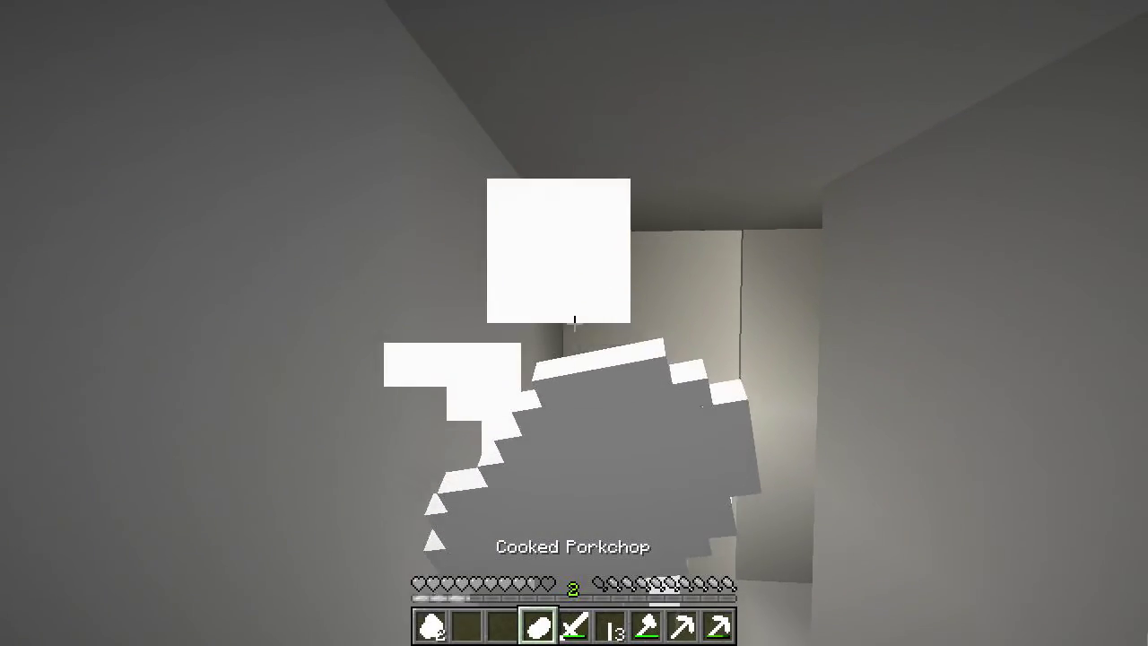
pyautogui.press('7')
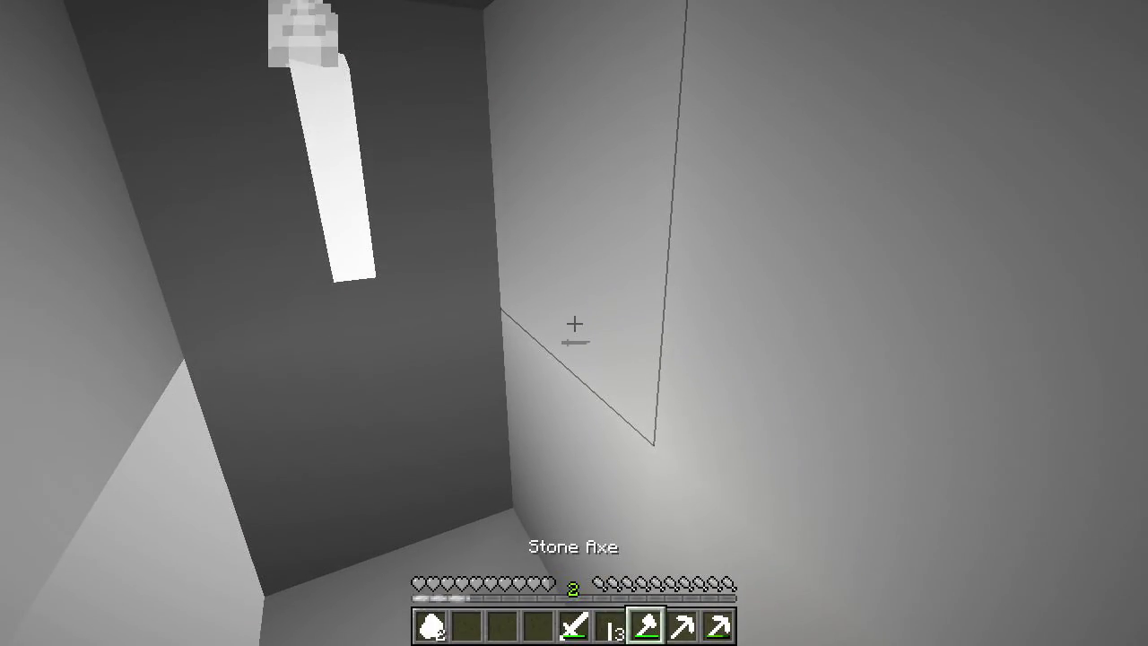
pyautogui.scroll(-1, 574, 323)
pyautogui.scroll(-1, 574, 323)
pyautogui.click(575, 323)
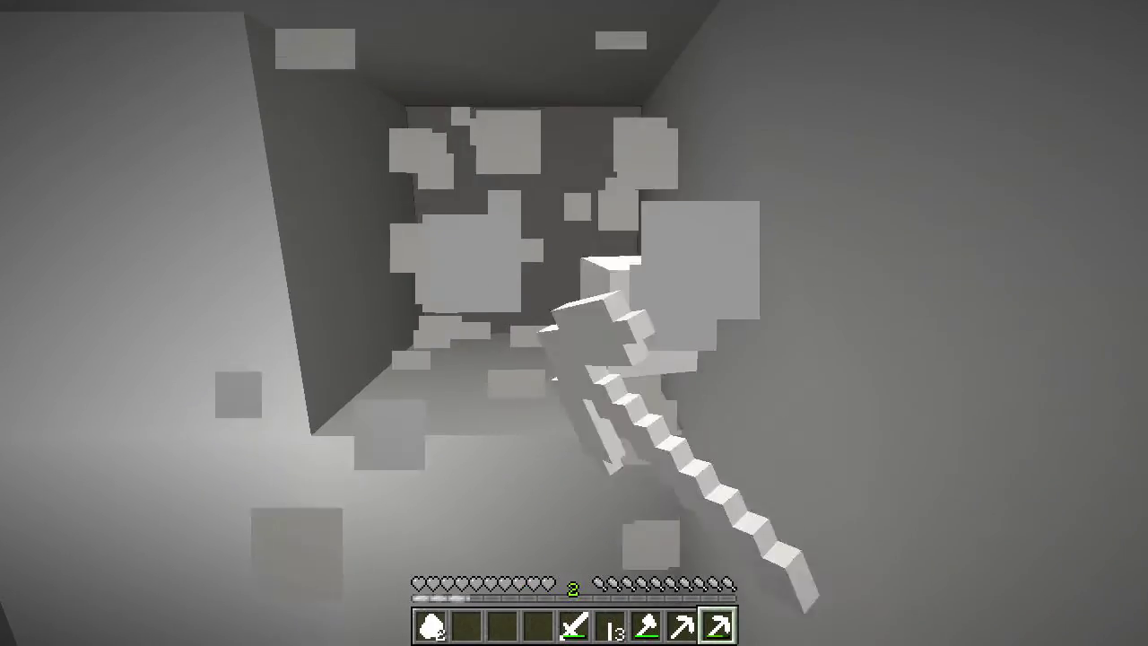
pyautogui.click(575, 323)
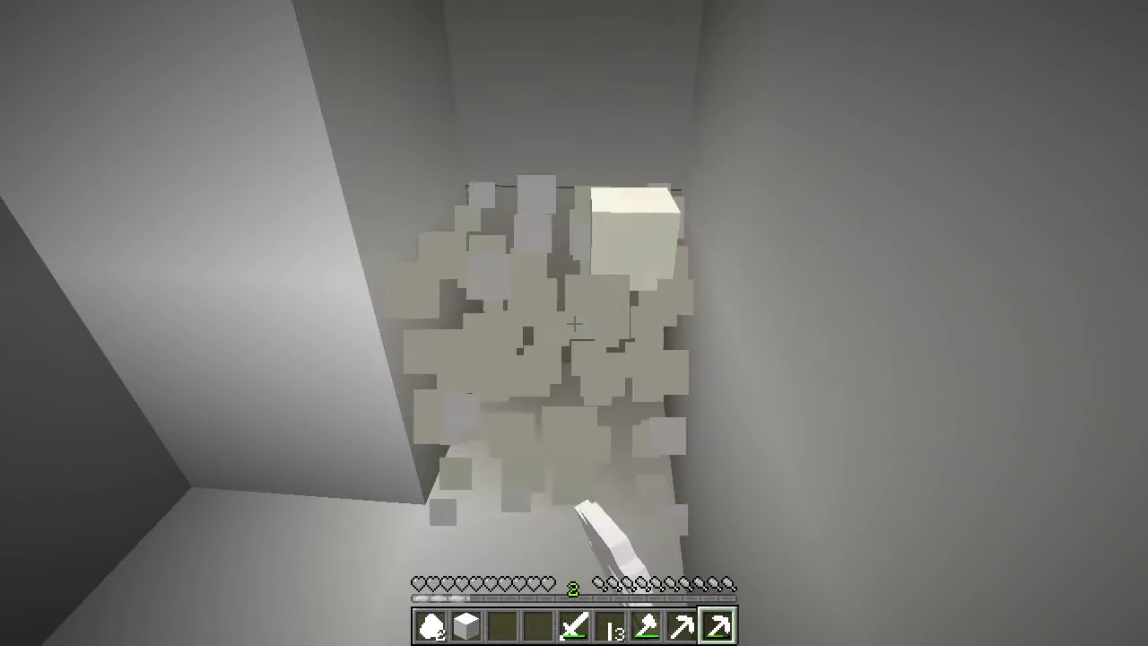
# Step: Mine the ore block ahead and move the wooden pickaxe off the hotbar into the inventory
pyautogui.press('e')
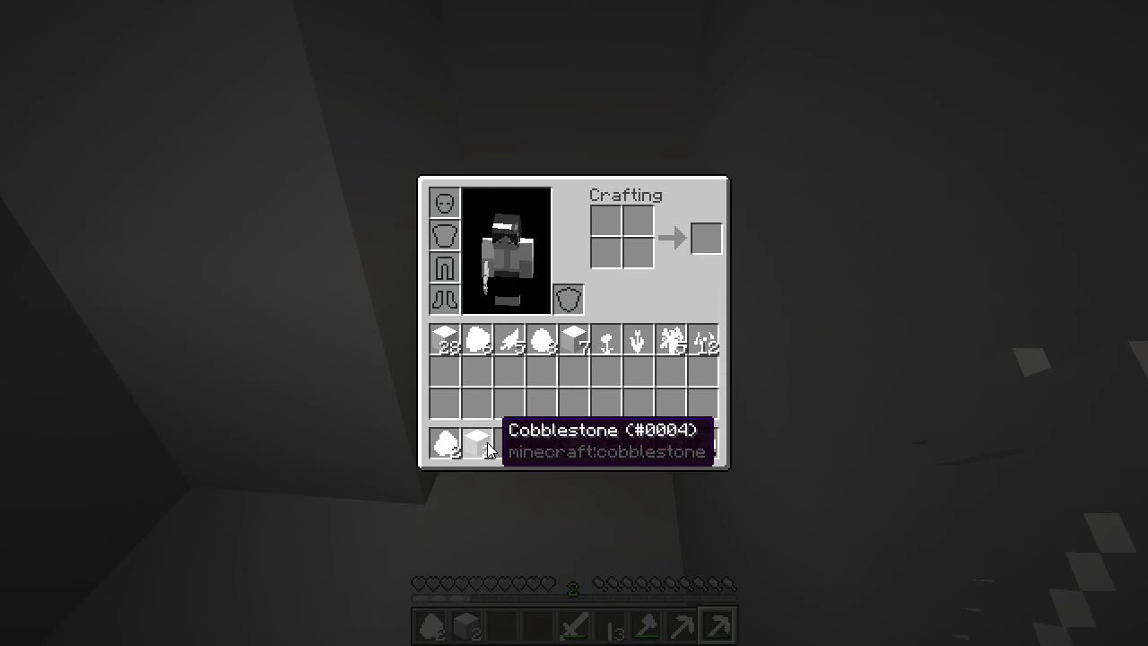
pyautogui.press('e')
pyautogui.click(574, 323)
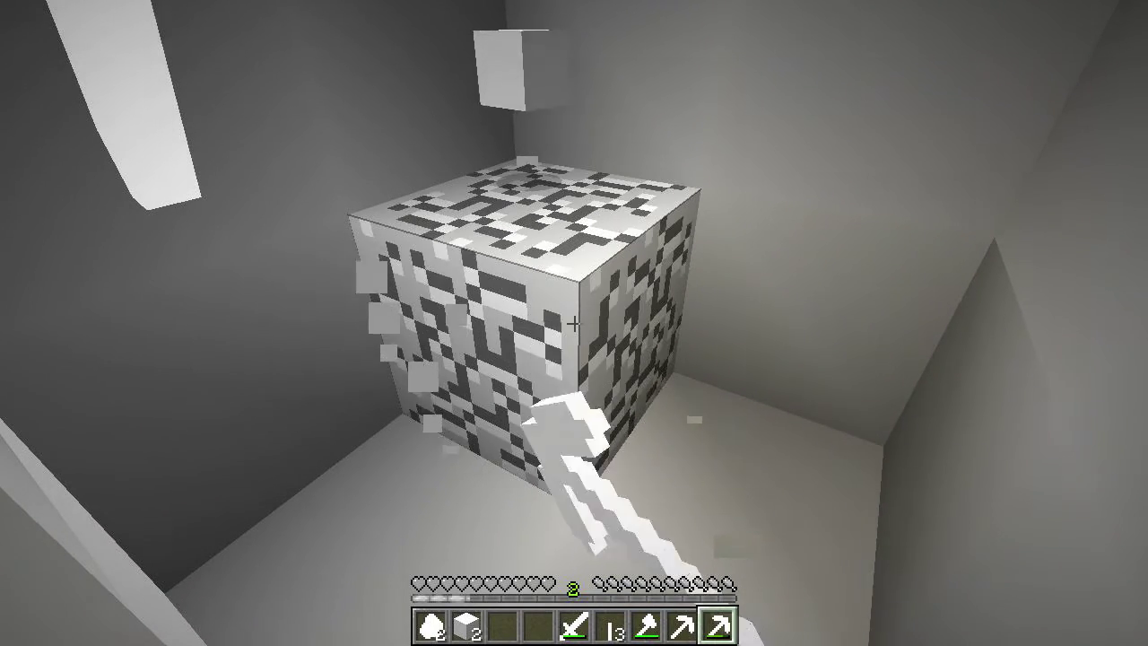
pyautogui.press('e')
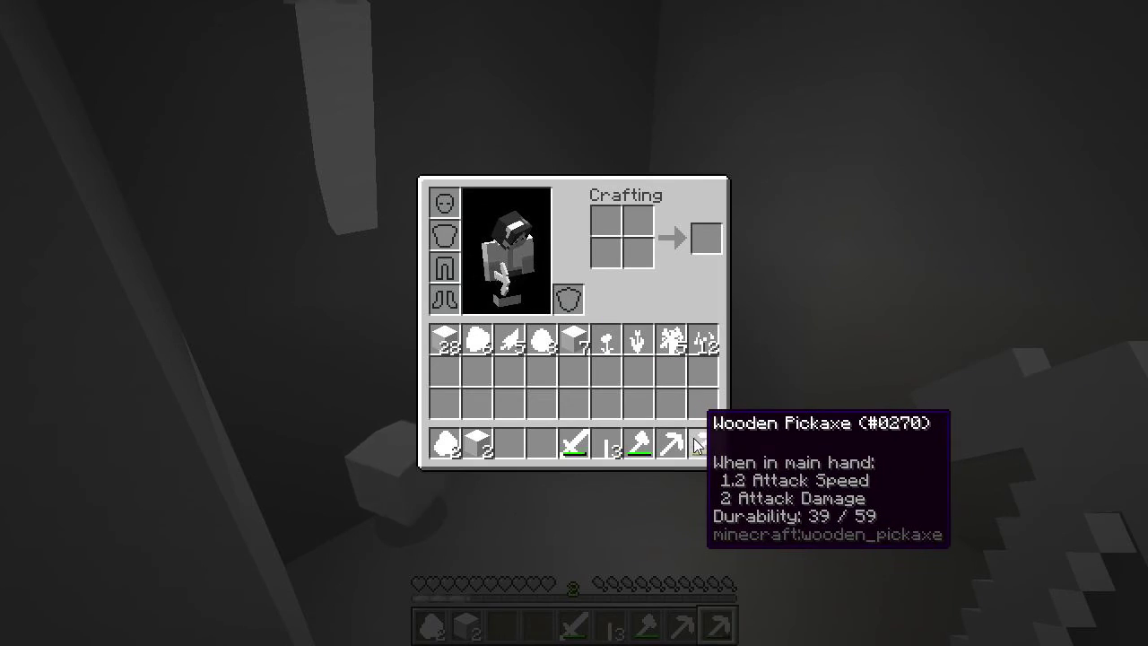
pyautogui.click(697, 446)
pyautogui.click(529, 381)
pyautogui.press('e')
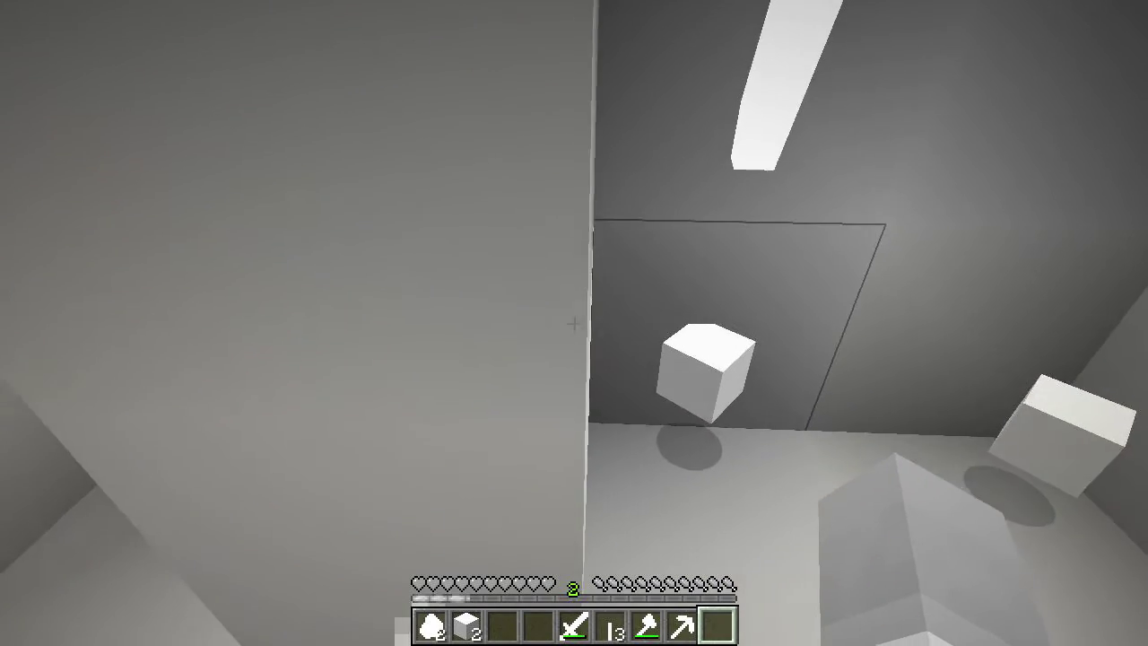
# Step: Take the cooked porkchops from the furnace and add the wooden pickaxe as fuel
pyautogui.rightClick(574, 323)
pyautogui.press('e')
pyautogui.rightClick(574, 323)
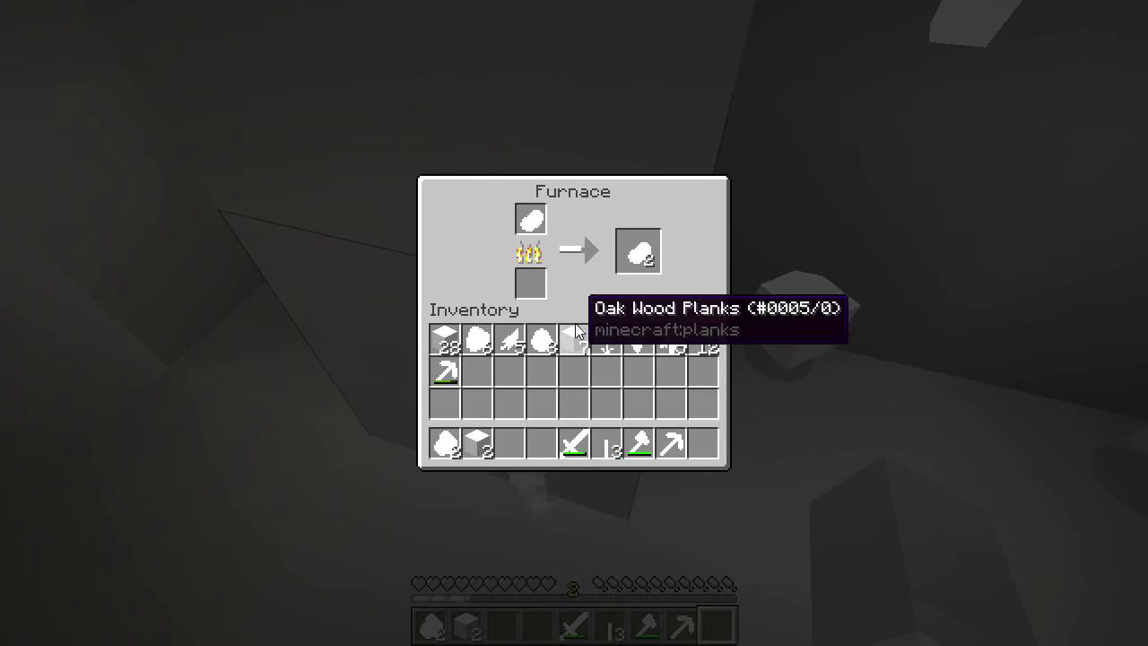
pyautogui.keyDown('shift'); pyautogui.click(638, 251); pyautogui.keyUp('shift')
pyautogui.keyDown('shift'); pyautogui.click(446, 369); pyautogui.keyUp('shift')
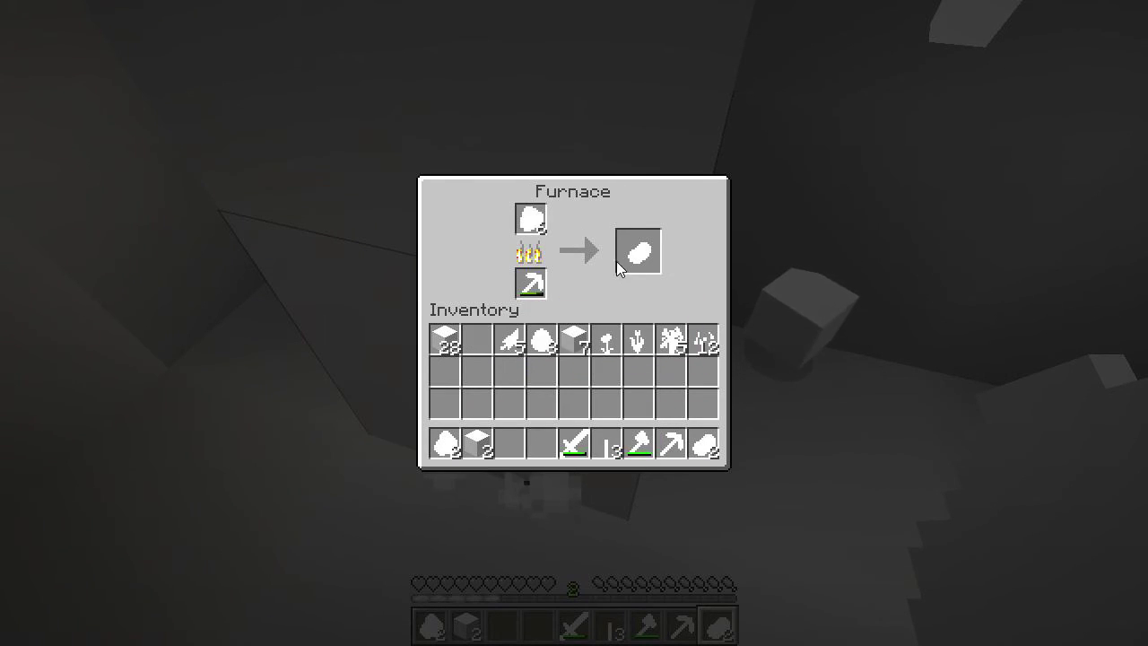
pyautogui.press('Escape')
pyautogui.scroll(1, 575, 323)
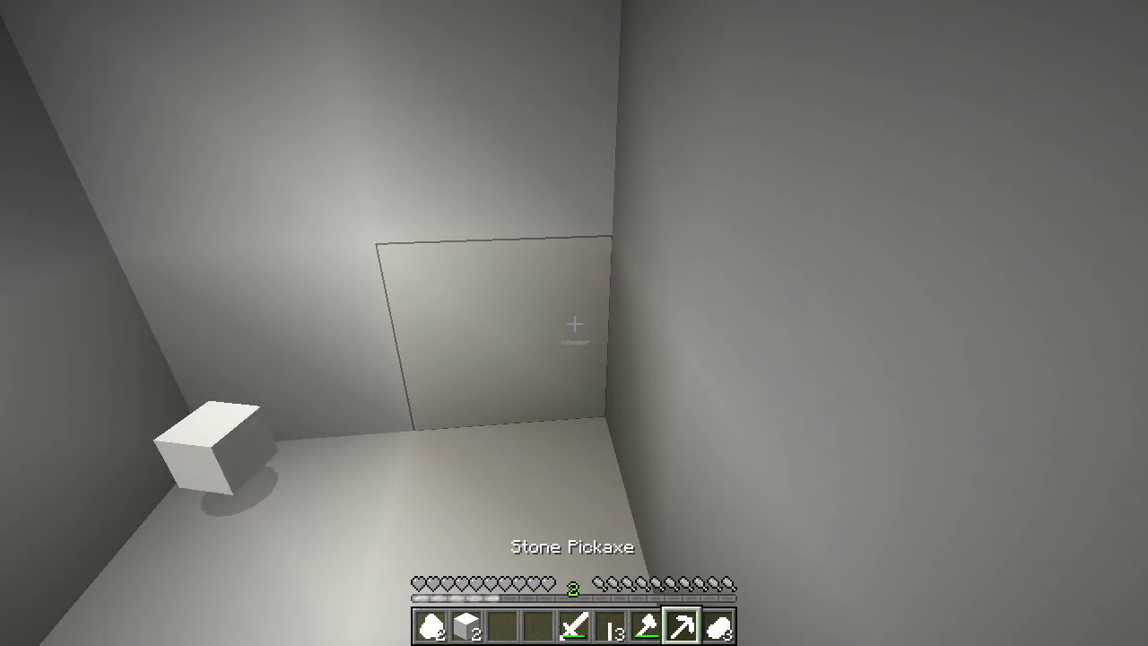
# Step: Mine forward through the stone, light the wall with a torch, and dig out the floor
pyautogui.moveTo(574, 323); pyautogui.dragTo(574, 323)
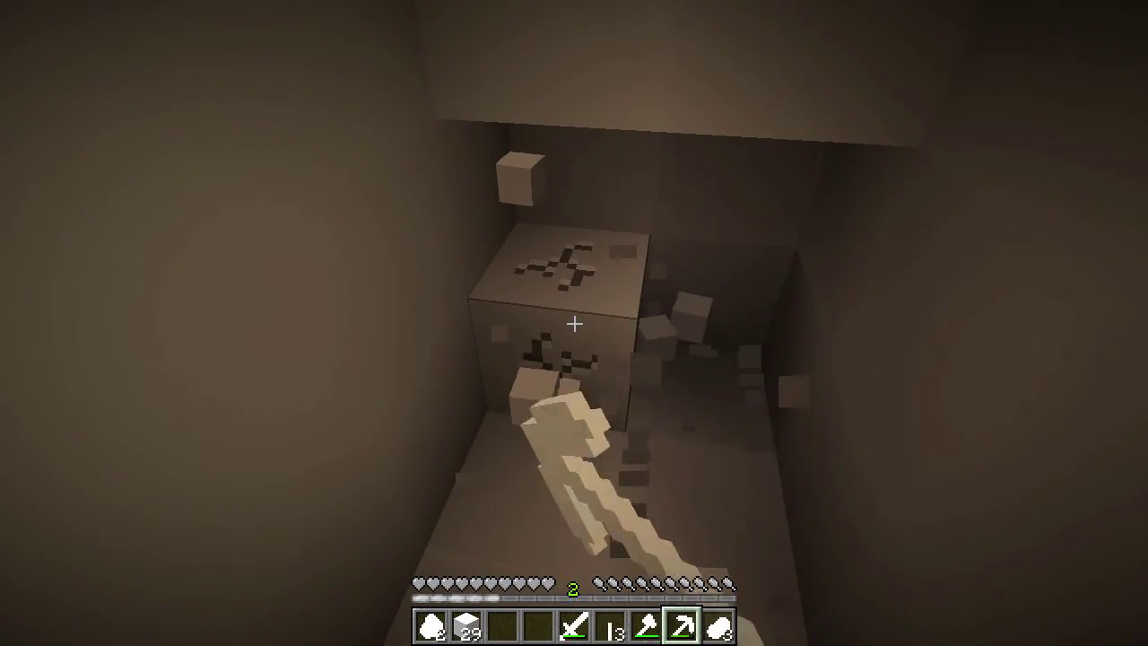
pyautogui.rightClick(575, 323)
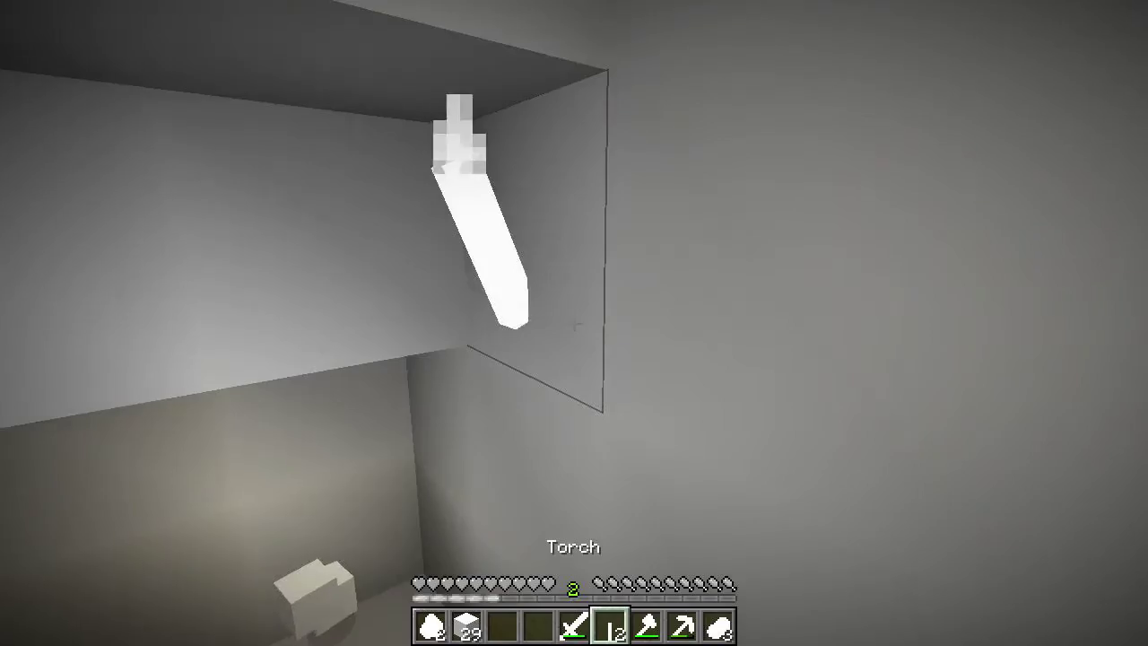
pyautogui.moveTo(574, 322); pyautogui.dragTo(574, 323)
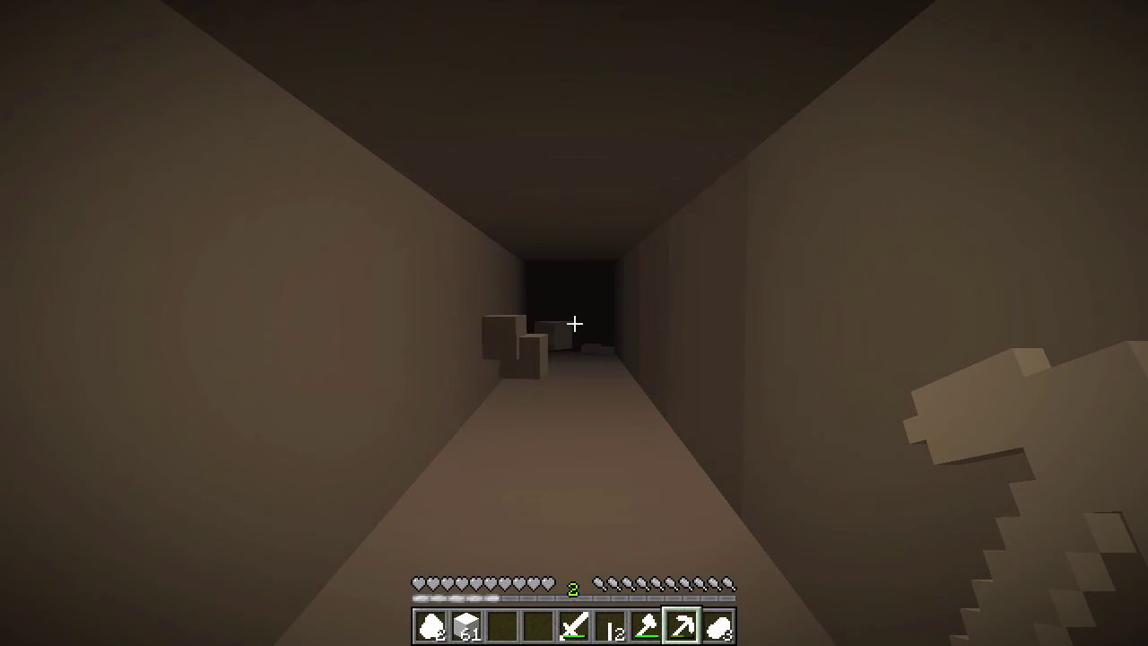
# Step: Place a torch on the tunnel's right wall and mine further ahead with the stone pickaxe
pyautogui.press('1')
pyautogui.rightClick(574, 323)
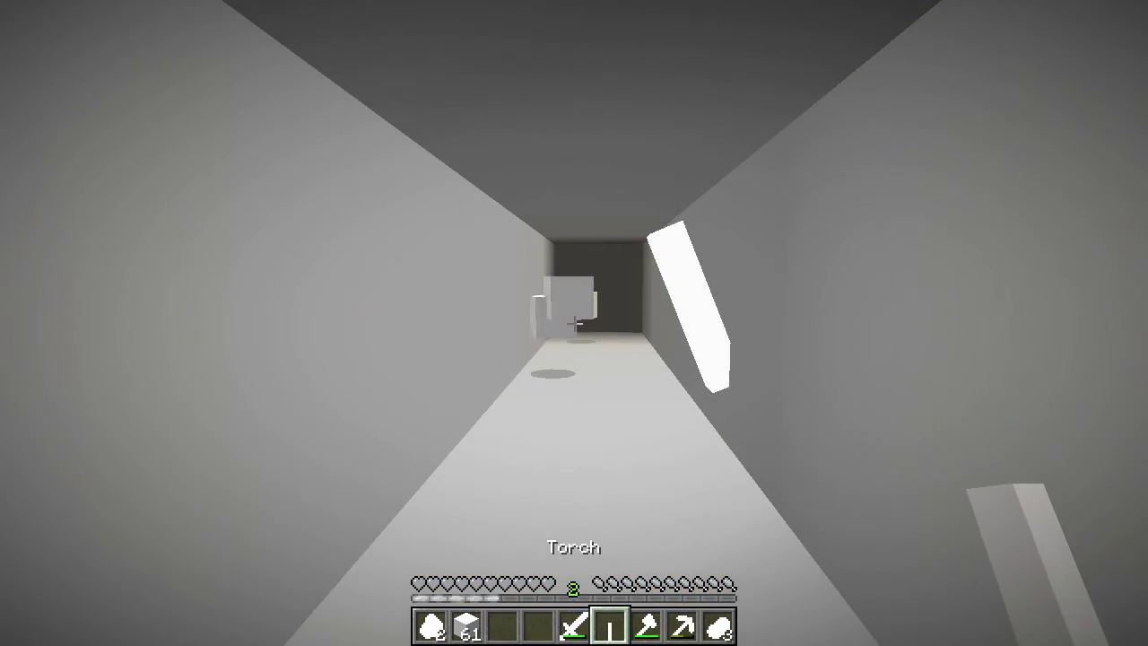
pyautogui.press('8')
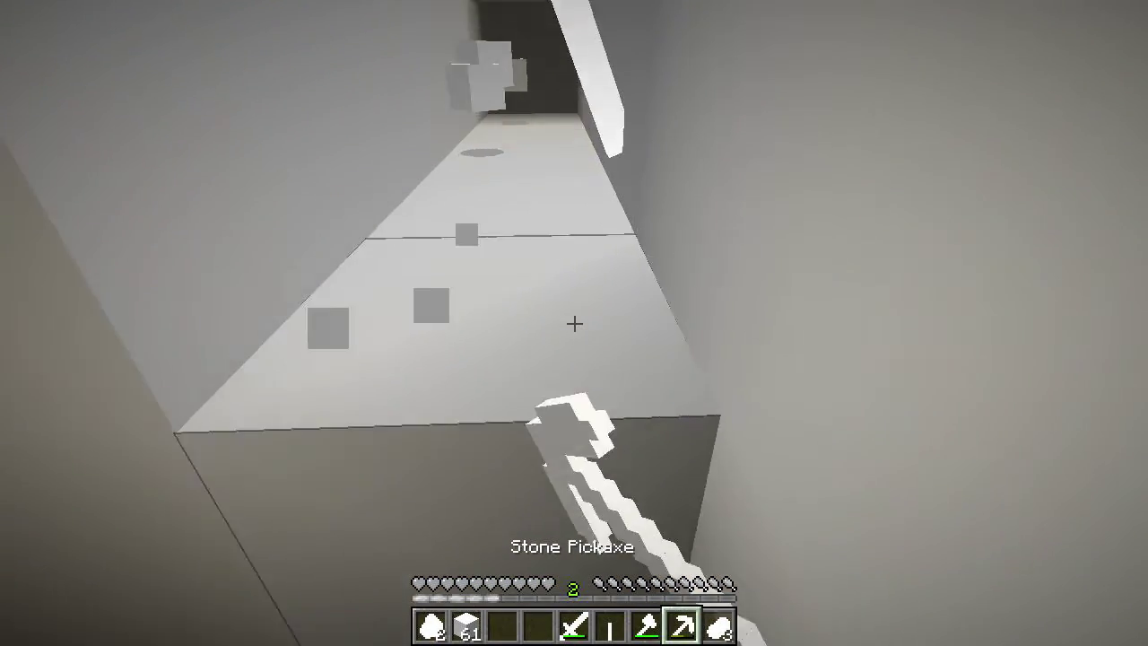
pyautogui.moveTo(574, 323); pyautogui.dragTo(574, 323)
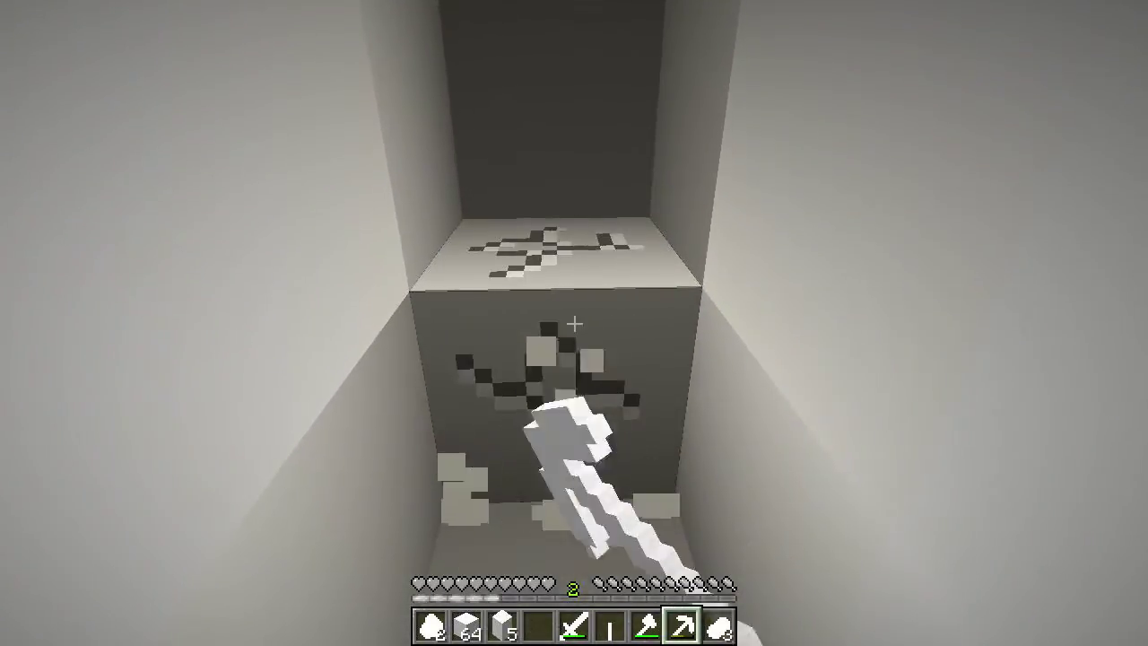
pyautogui.moveTo(574, 322); pyautogui.dragTo(574, 322)
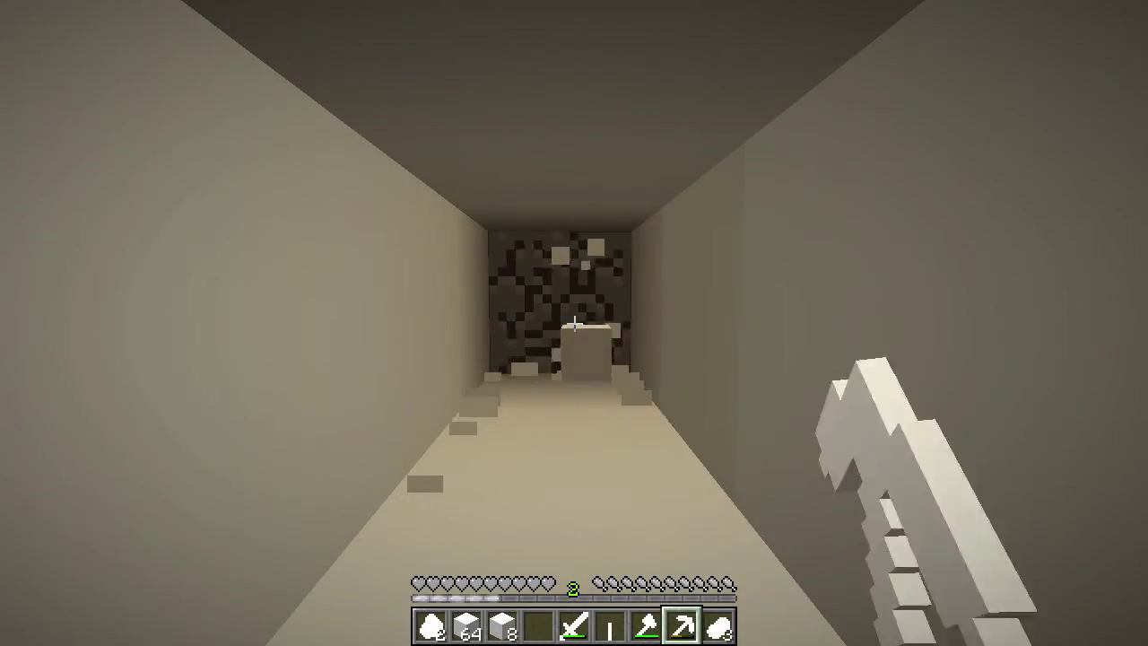
pyautogui.moveTo(574, 322); pyautogui.dragTo(574, 323)
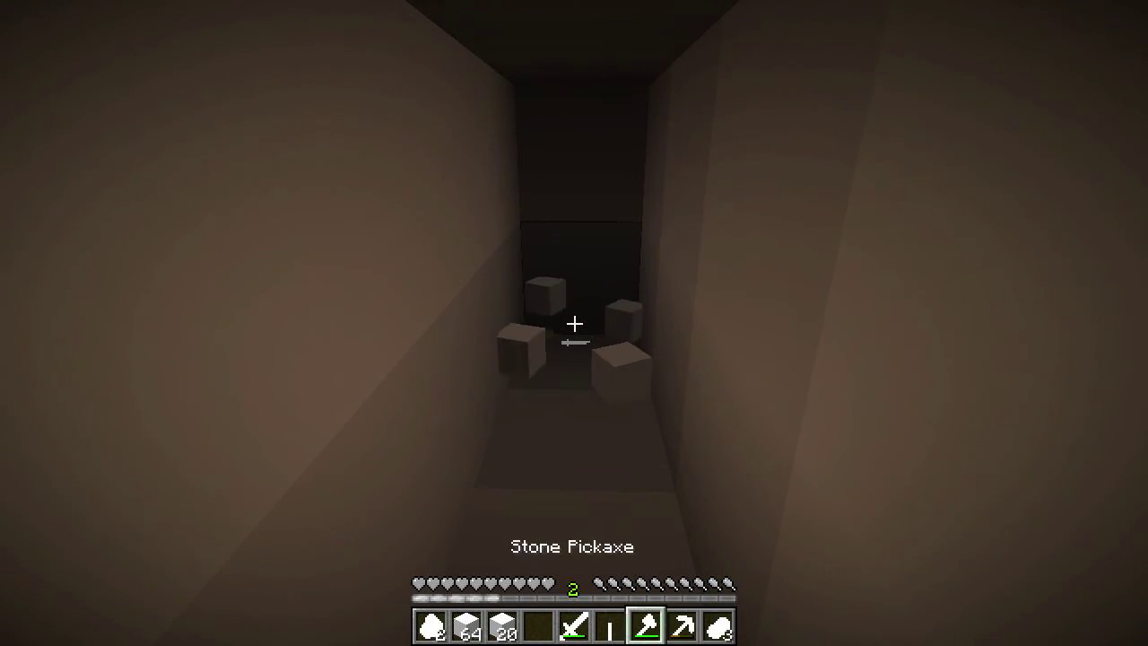
# Step: Place the last torch, then mine through the end wall and down into the floor
pyautogui.press('6')
pyautogui.rightClick(575, 323)
pyautogui.press('8')
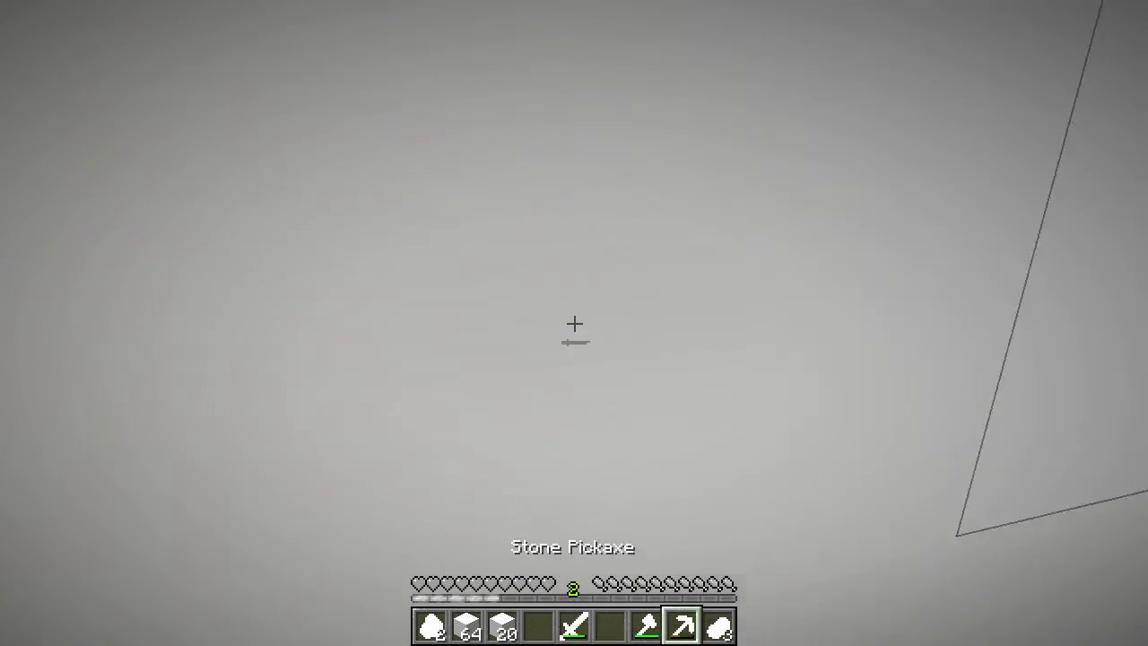
pyautogui.moveTo(574, 323); pyautogui.dragTo(574, 323)
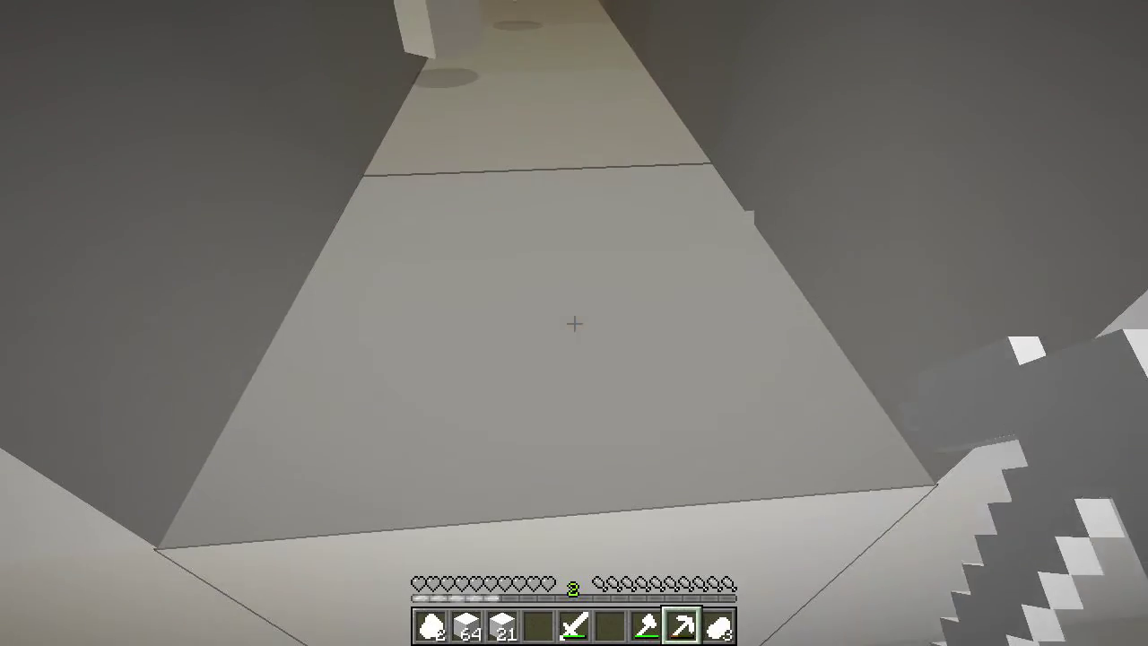
pyautogui.moveTo(574, 323); pyautogui.dragTo(574, 323)
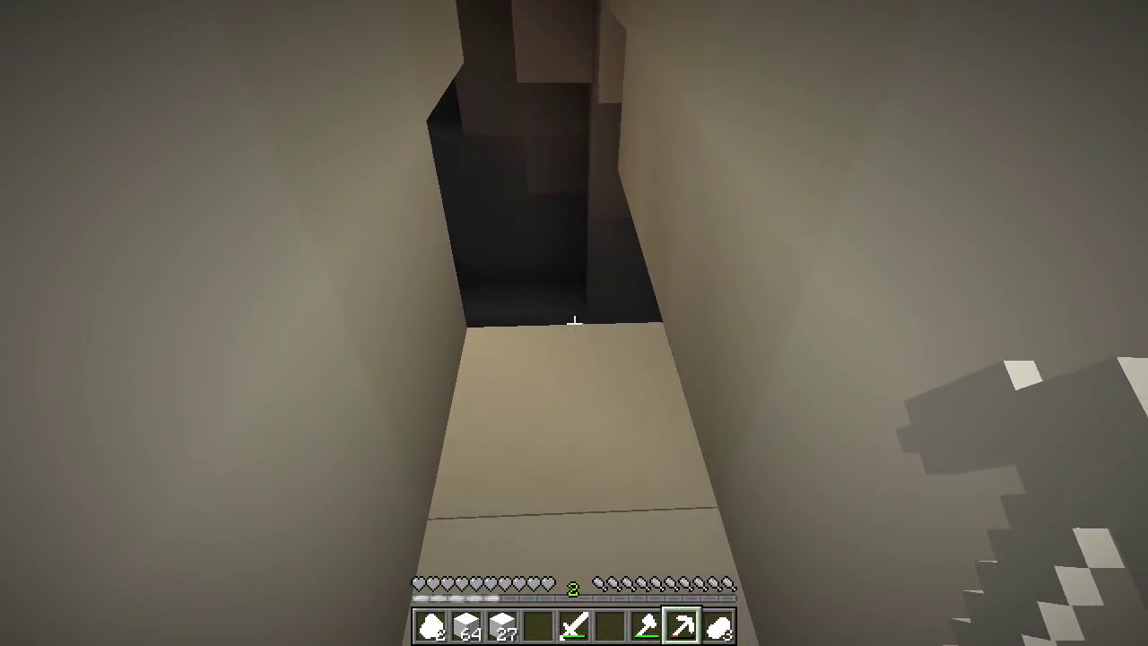
# Step: Dig down through the floor blocks and walk along the white tunnel
pyautogui.click(574, 323)
pyautogui.click(574, 323)
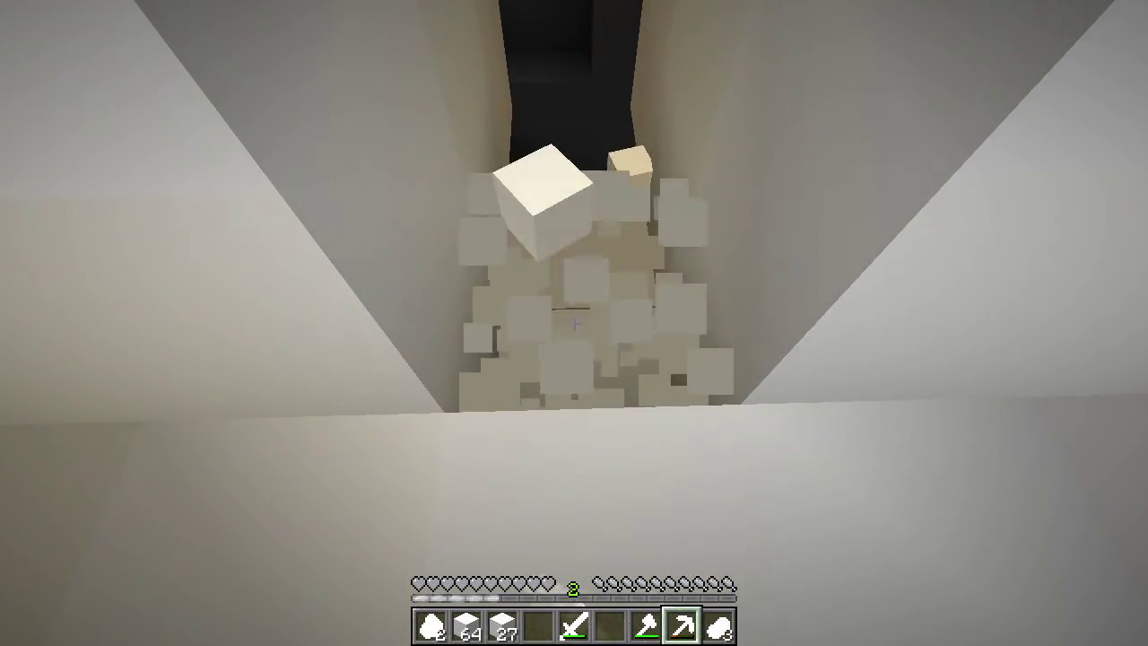
pyautogui.click(574, 323)
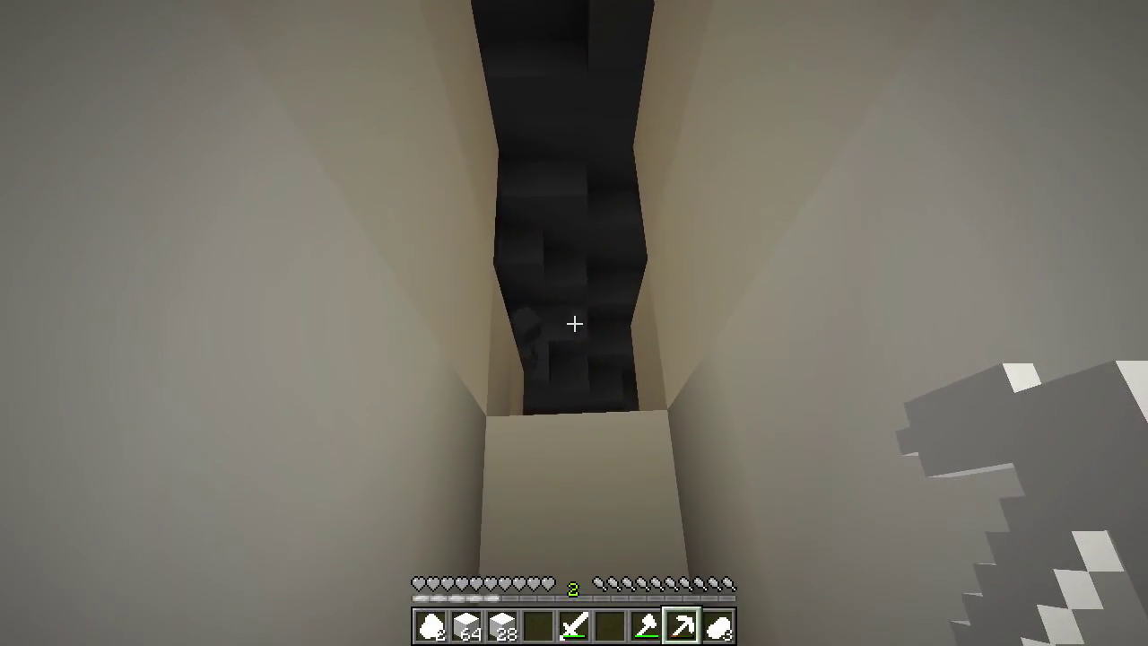
pyautogui.press('w')
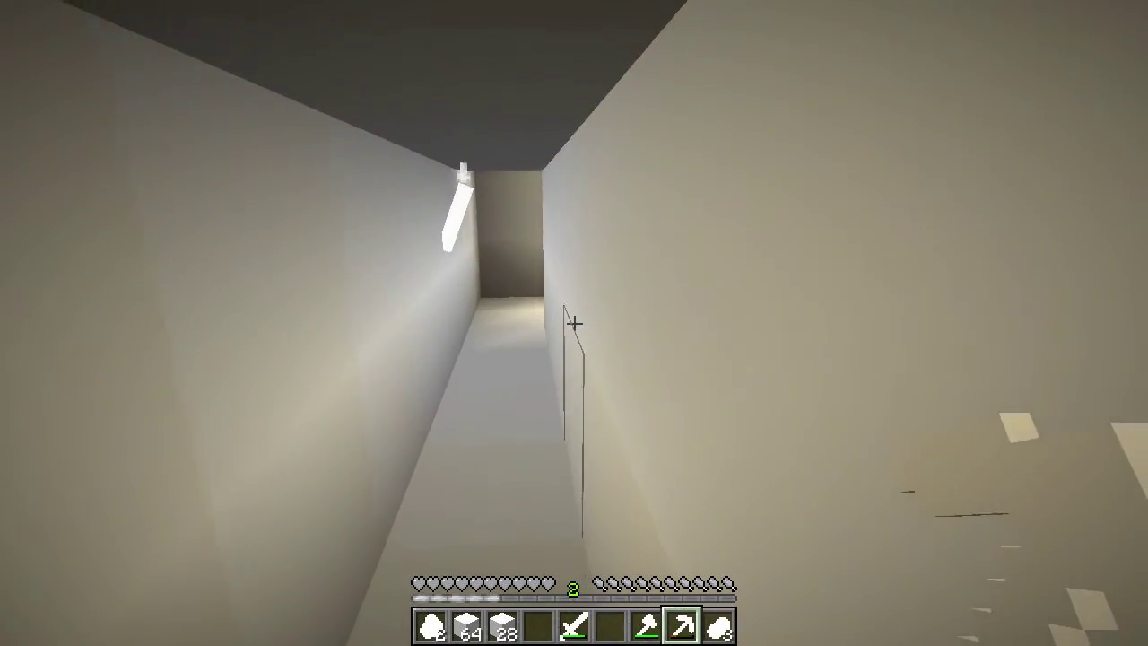
pyautogui.press('w')
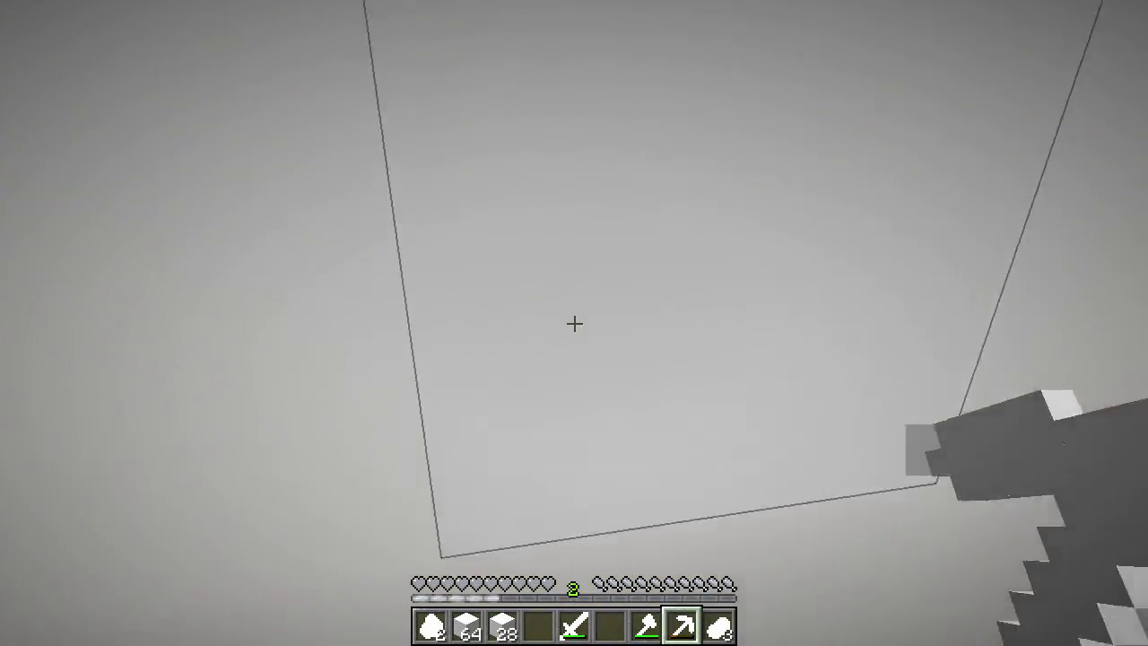
# Step: Mine the overhead and surrounding stone blocks for cobblestone
pyautogui.click(574, 323)
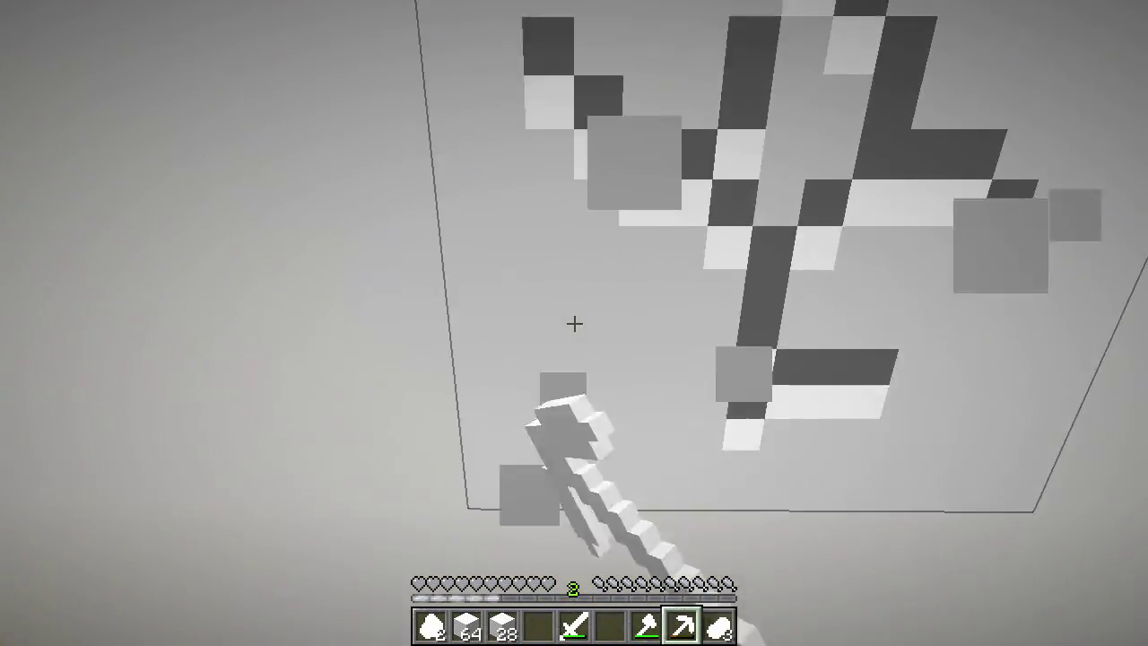
pyautogui.click(574, 323)
pyautogui.click(574, 323)
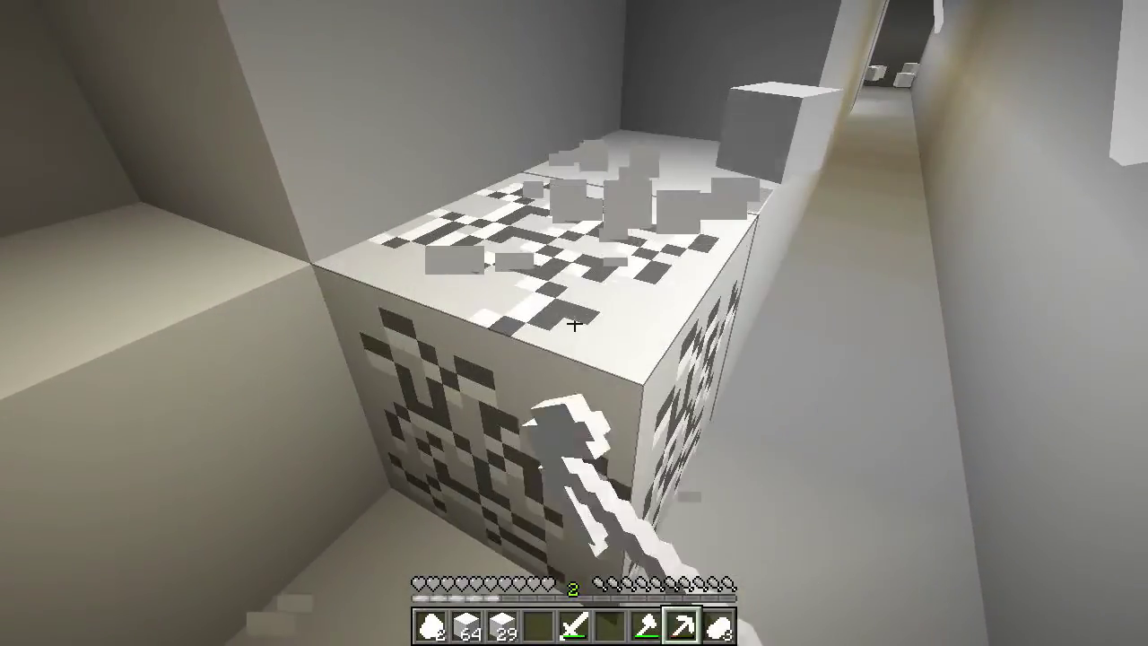
pyautogui.click(574, 323)
pyautogui.click(575, 323)
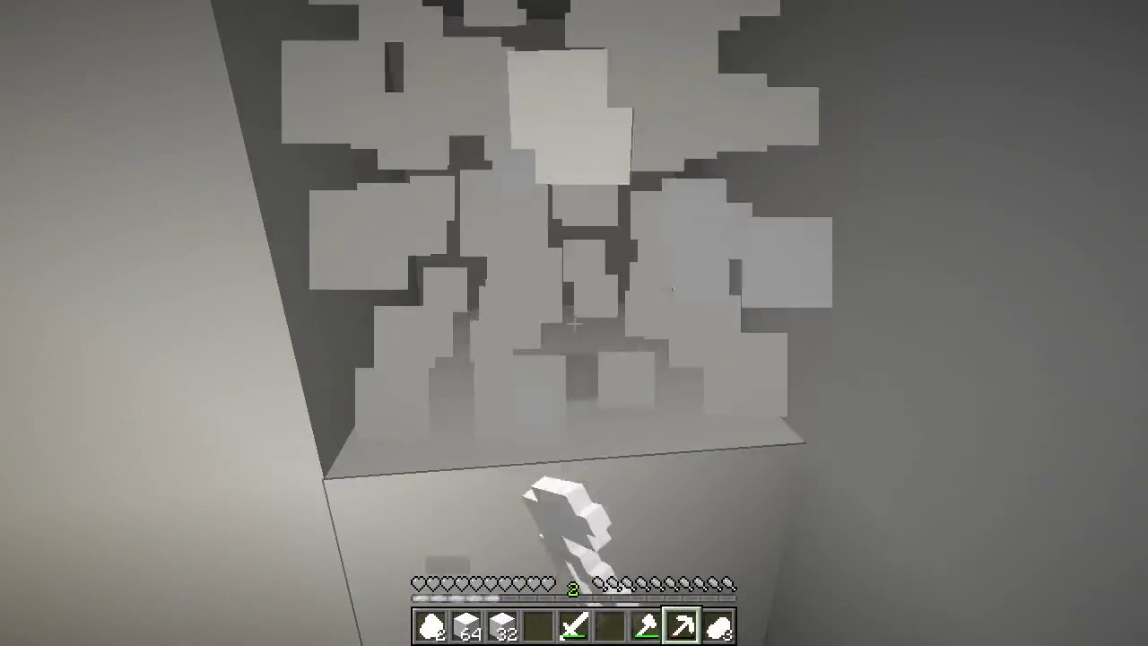
pyautogui.click(574, 323)
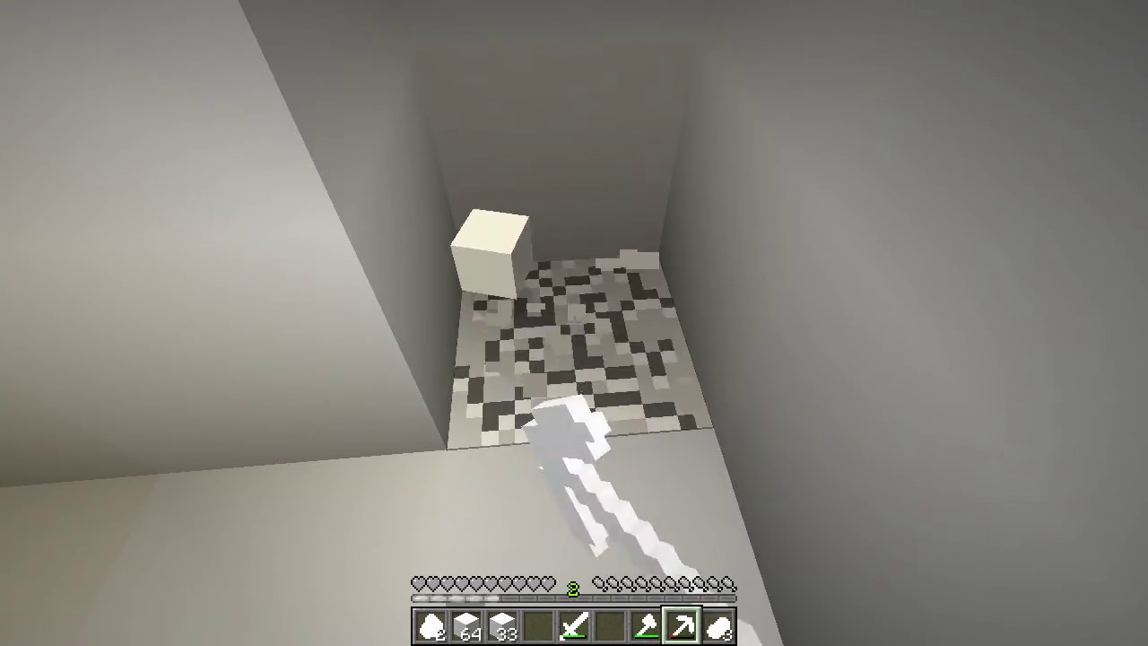
# Step: Dig downward and ahead through more stone, collecting the cobblestone
pyautogui.click(574, 322)
pyautogui.click(574, 323)
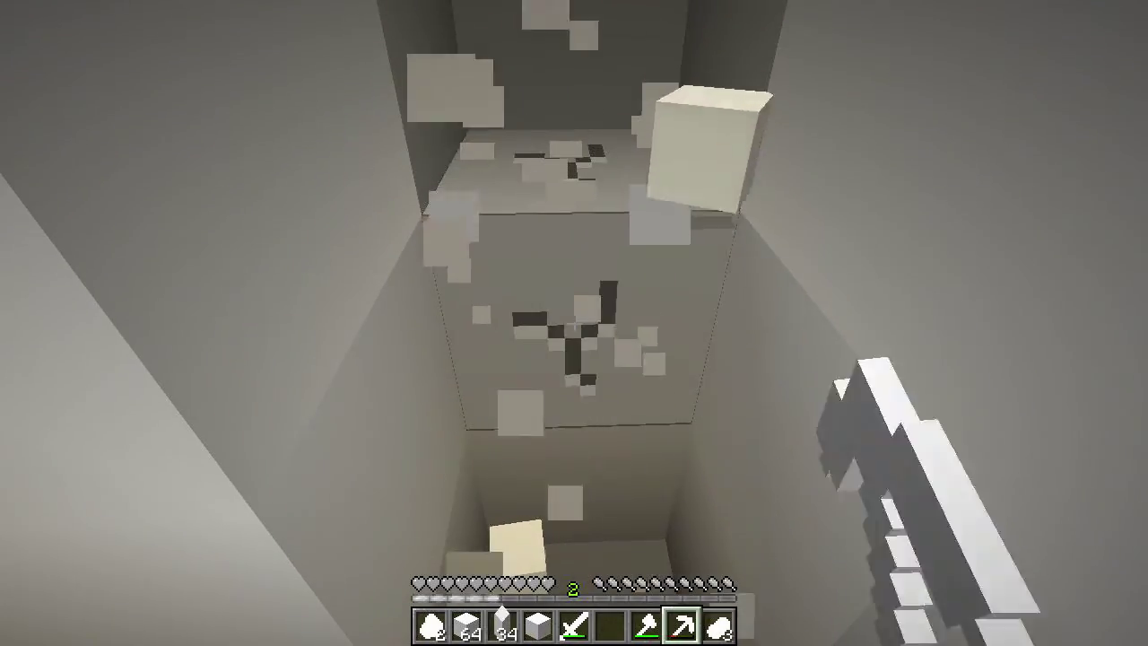
pyautogui.click(575, 323)
pyautogui.click(574, 323)
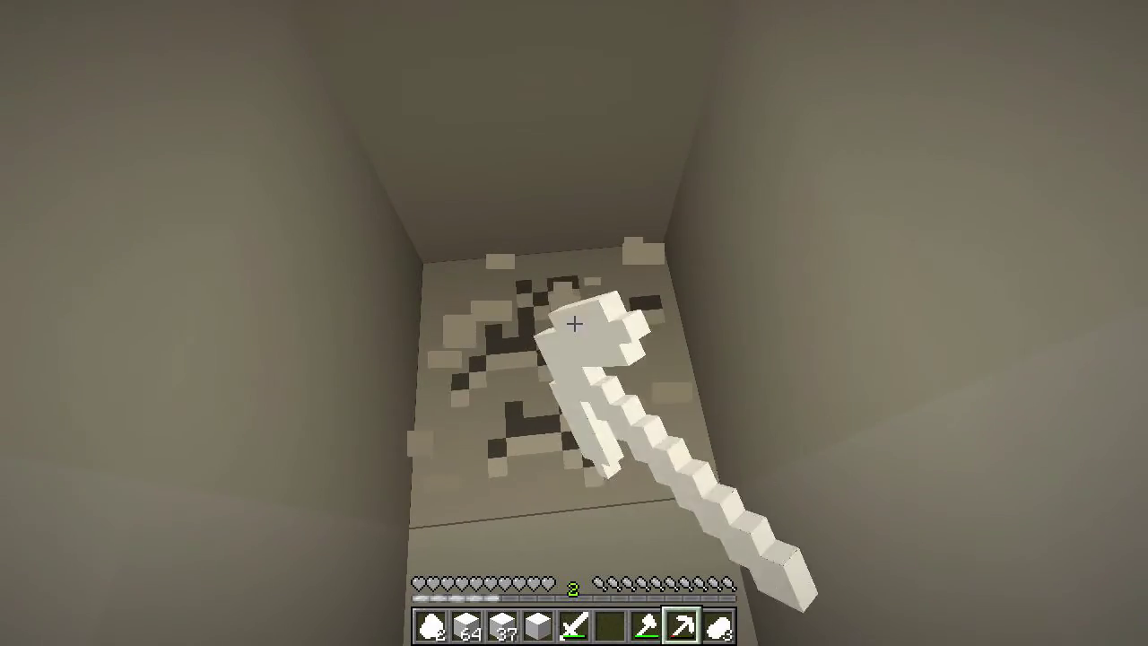
pyautogui.click(574, 323)
pyautogui.click(574, 323)
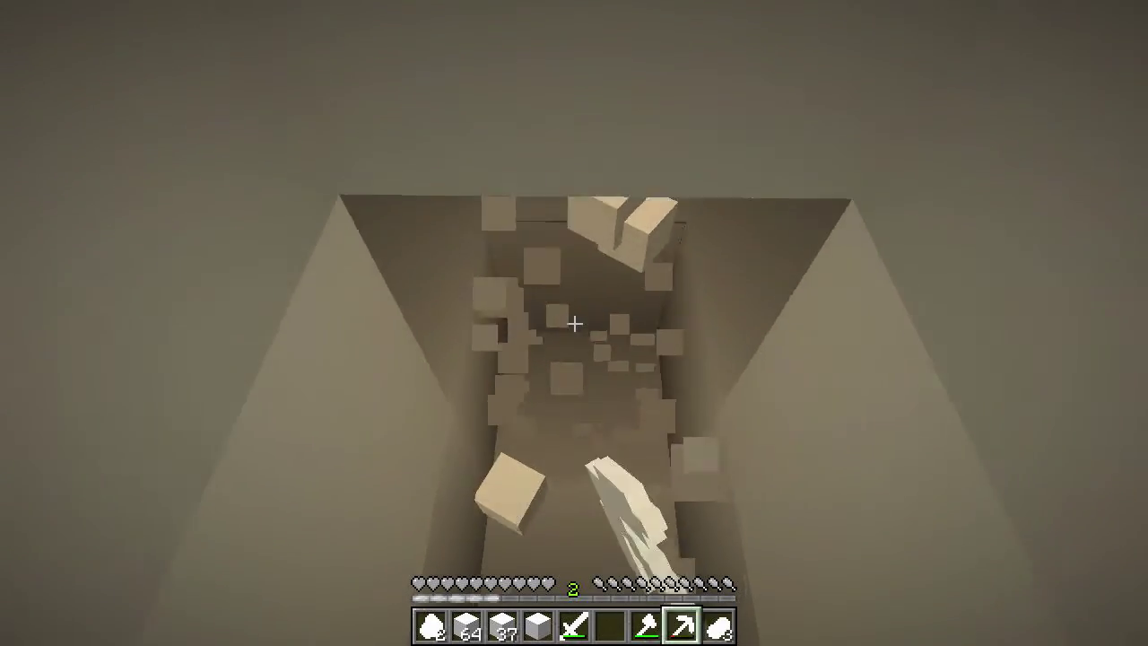
pyautogui.click(574, 323)
# Step: Check the inventory, then break the ore and stone blocks to clear the tunnel
pyautogui.press('e')
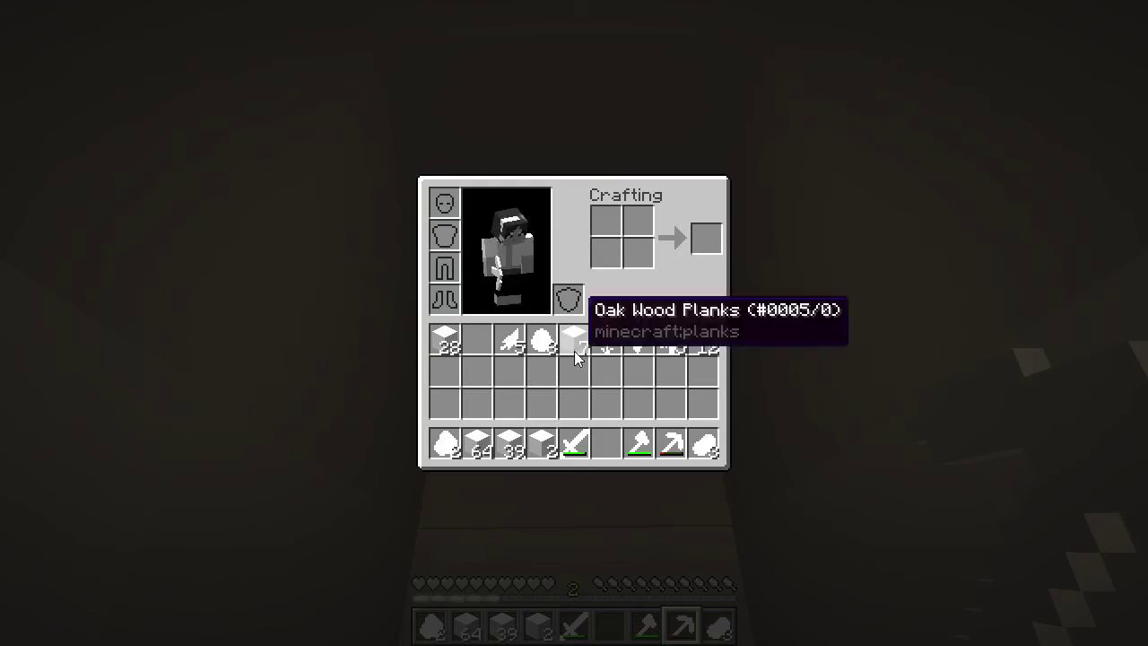
pyautogui.press('e')
pyautogui.click(574, 323)
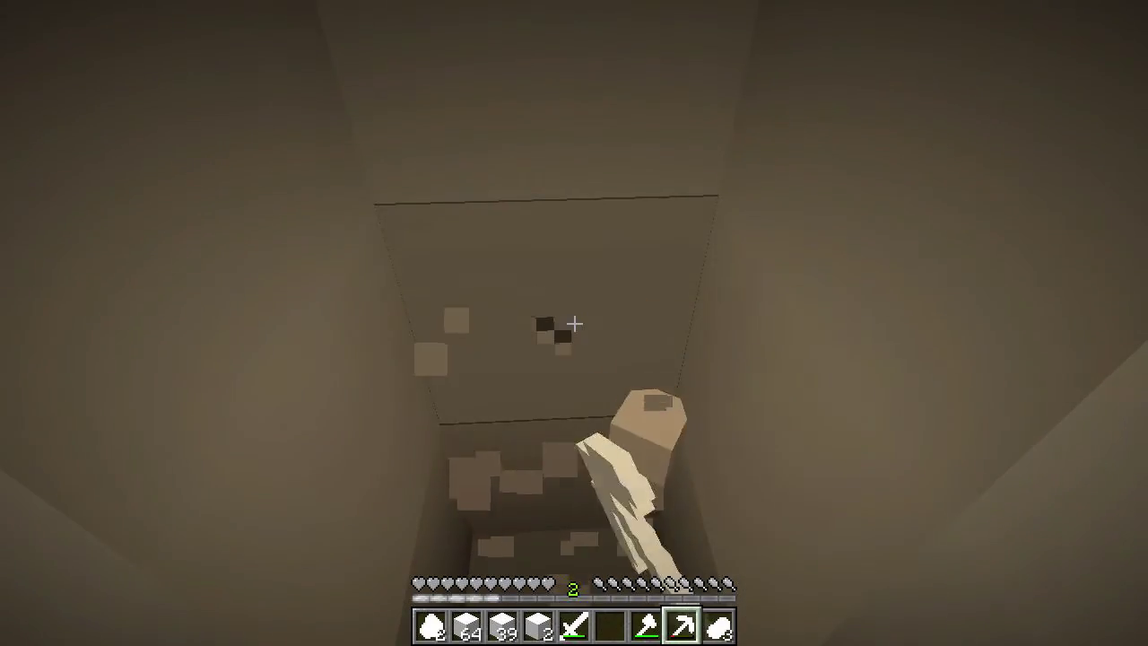
pyautogui.click(574, 323)
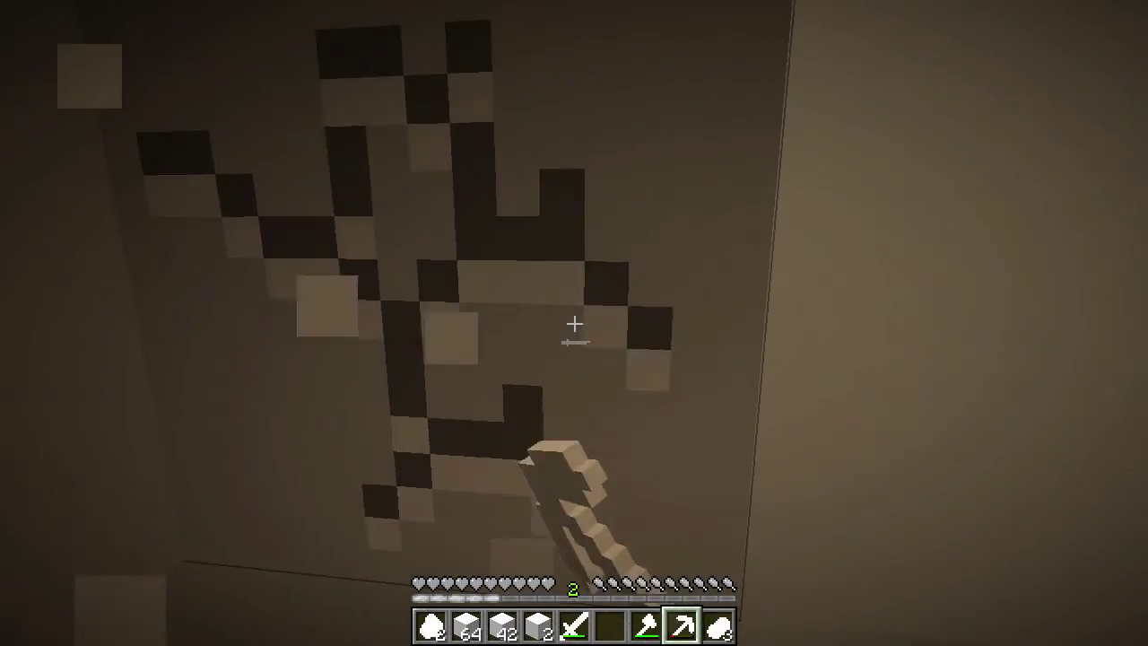
pyautogui.click(574, 323)
pyautogui.click(574, 323)
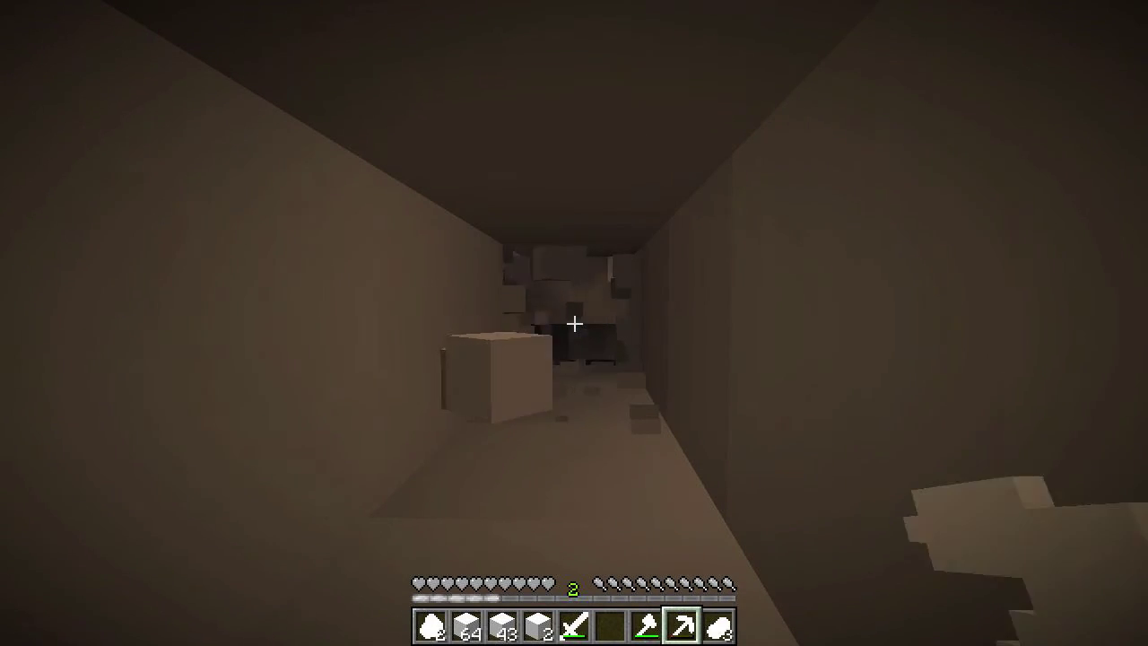
# Step: Walk down the tunnel to the staircase and bring up the crafting grid
pyautogui.press('w')
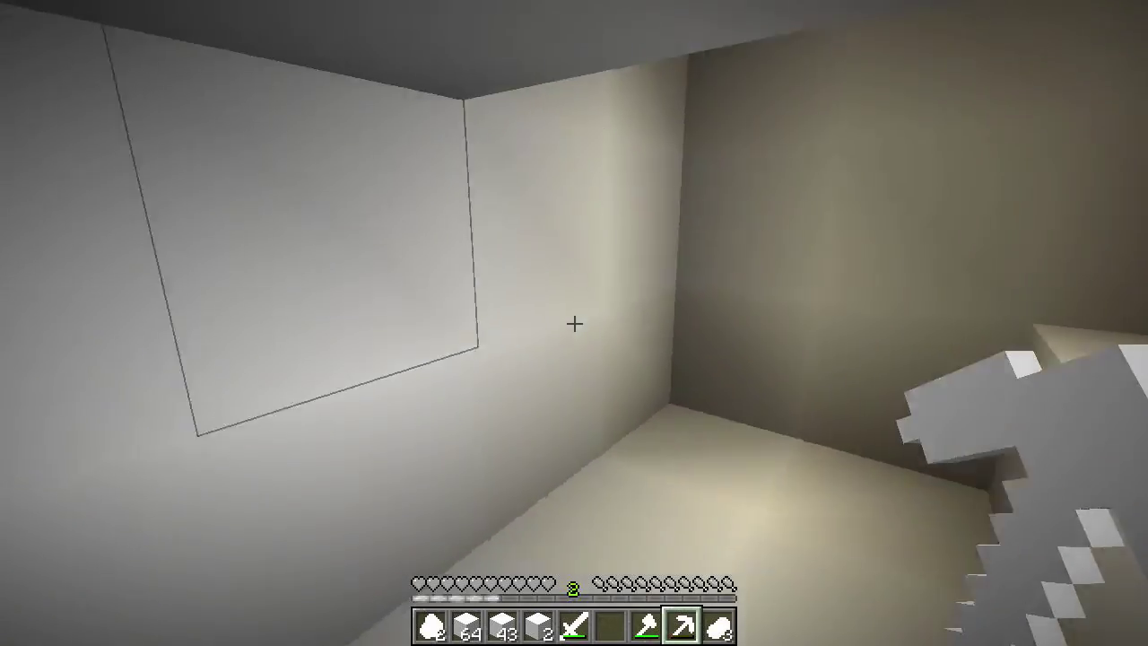
pyautogui.press('w')
pyautogui.press('w')
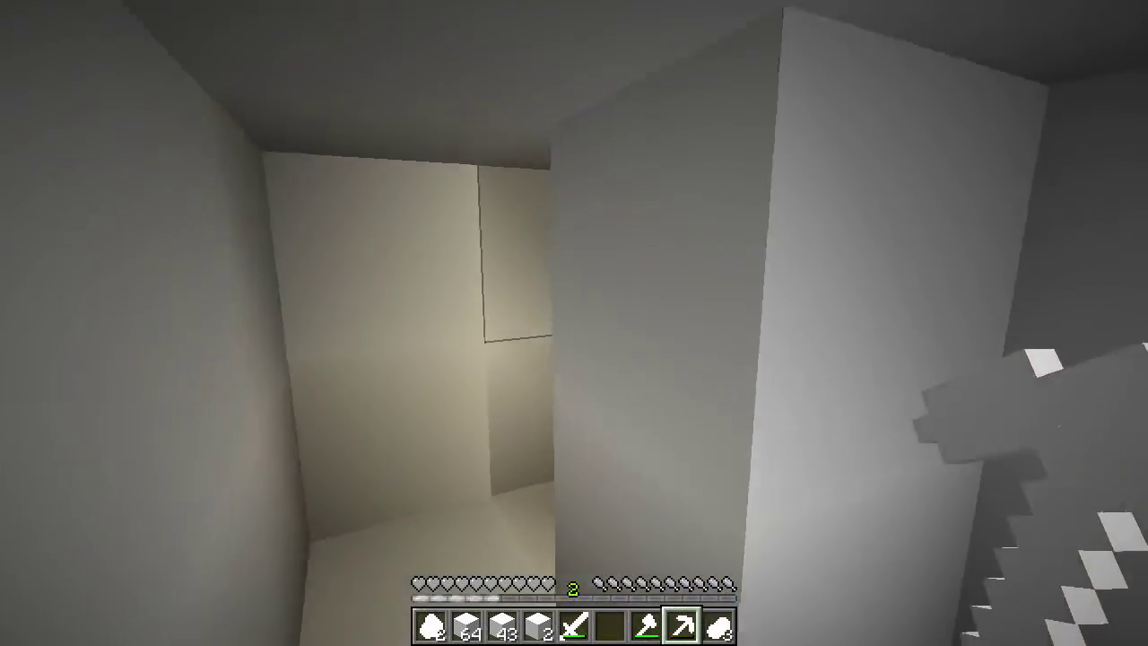
pyautogui.press('e')
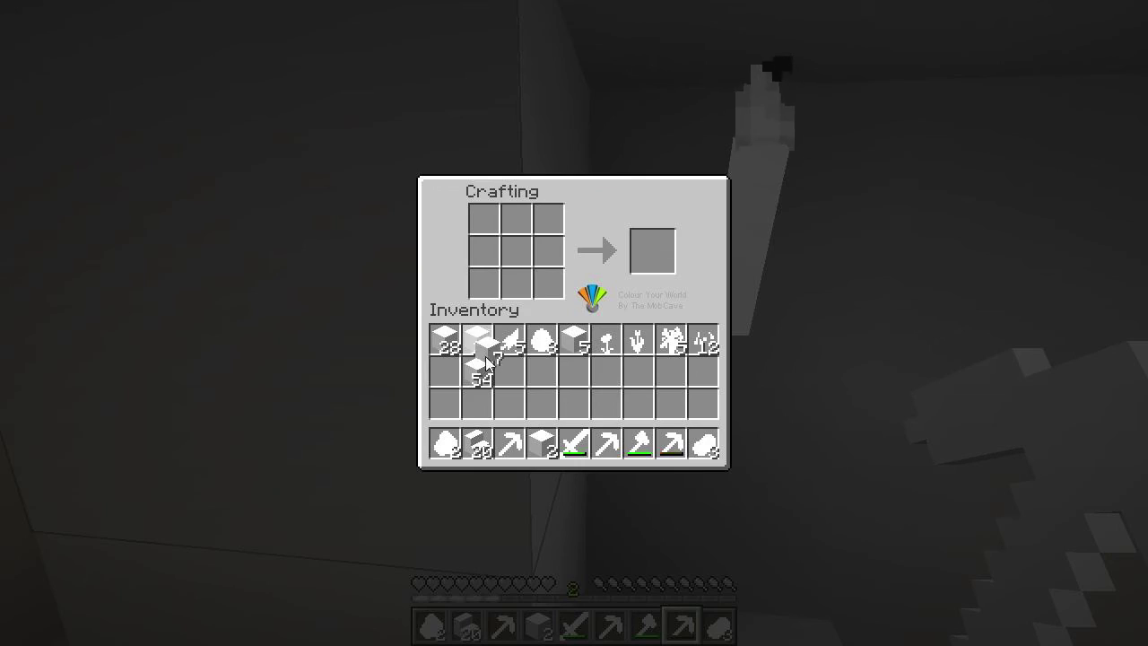
# Step: Hold the cobblestone stairs from slot 4, place a step, and climb to the corridor
pyautogui.press('e')
pyautogui.press('4')
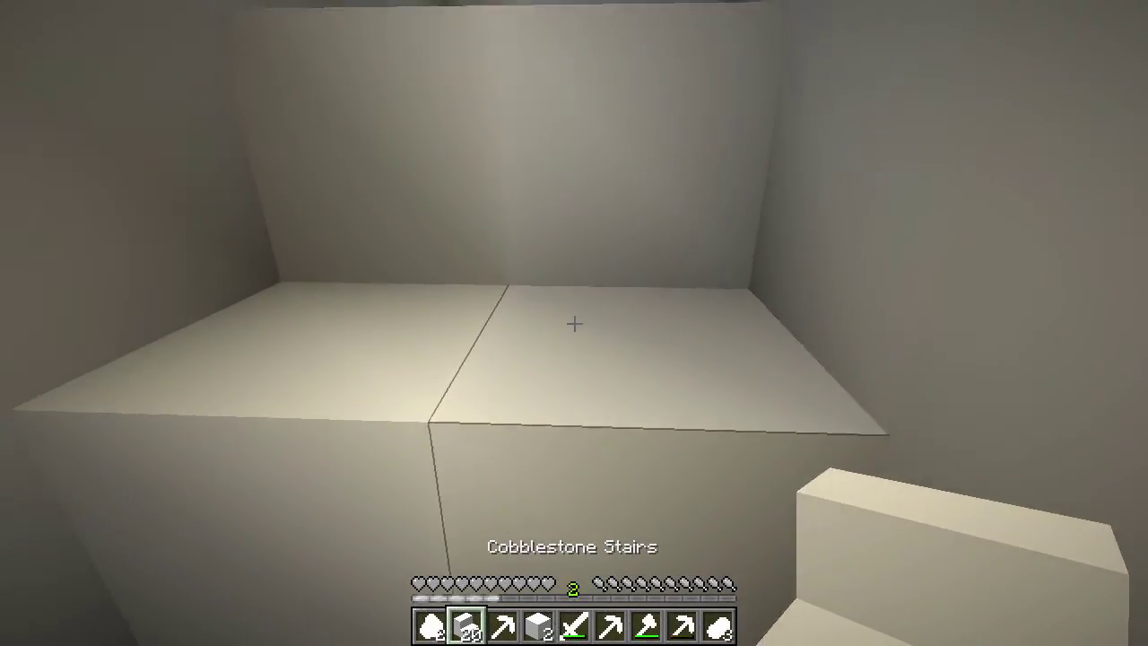
pyautogui.rightClick(574, 323)
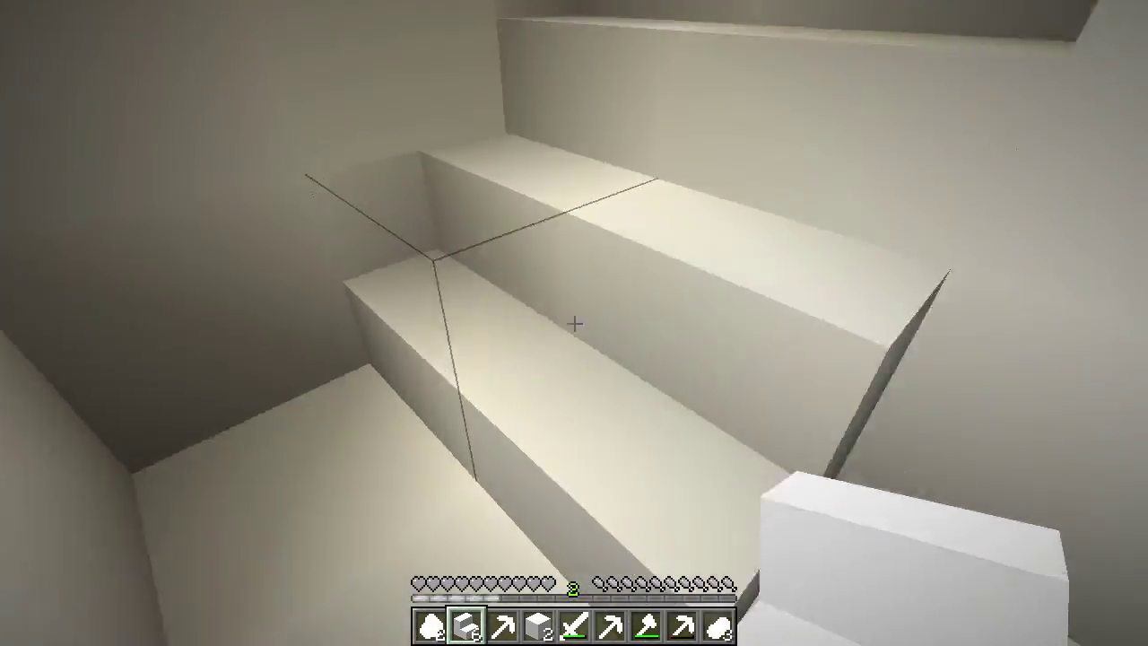
pyautogui.press('w')
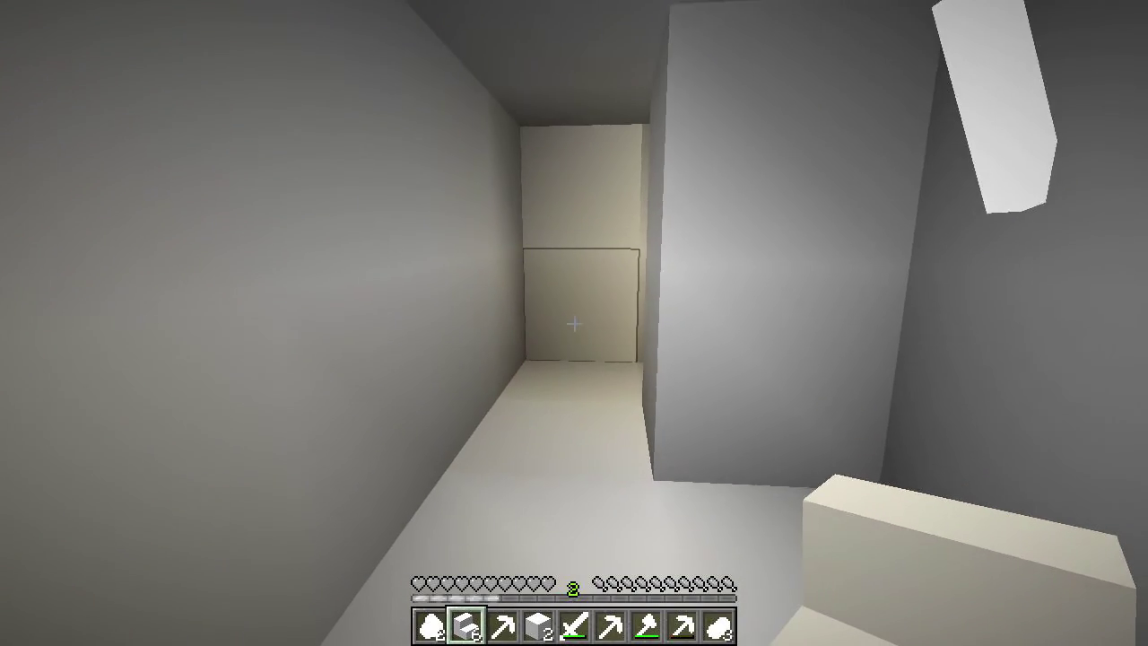
pyautogui.press('e')
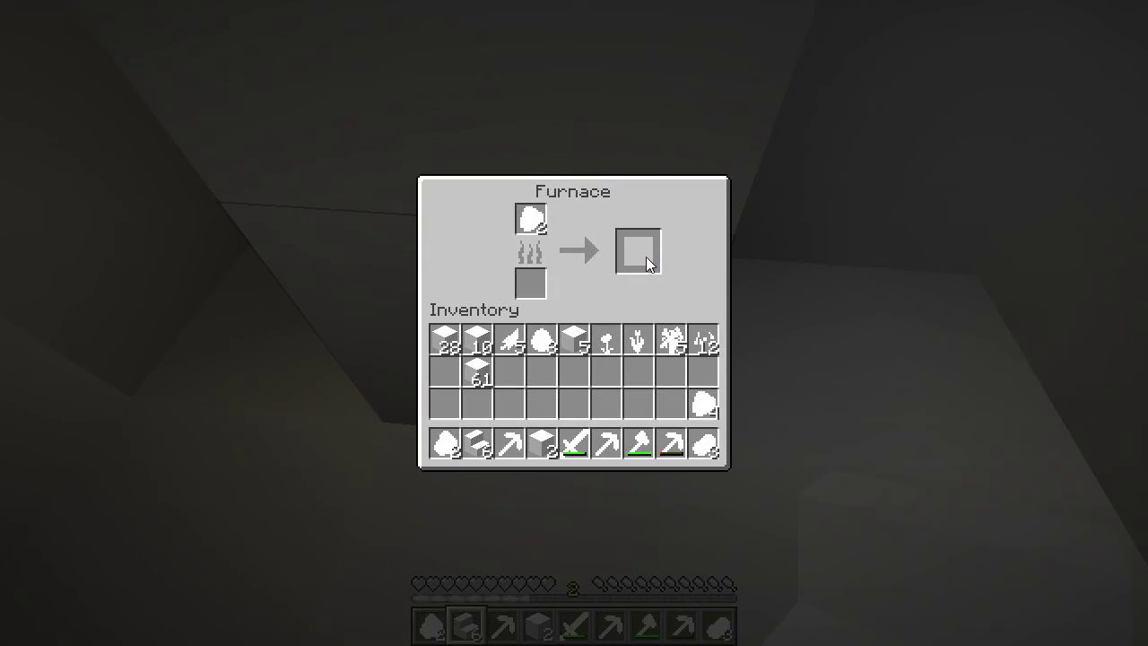
# Step: Split saplings into the furnace as fuel, then hold the torches in slot 4
pyautogui.rightClick(671, 339)
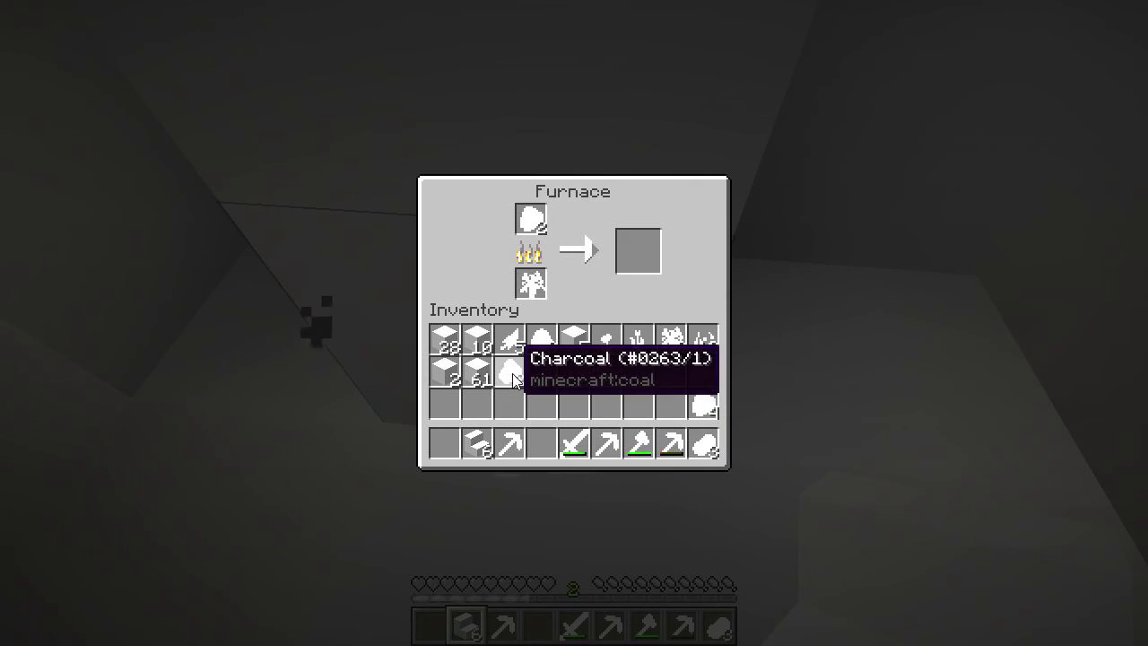
pyautogui.press('e')
pyautogui.press('e')
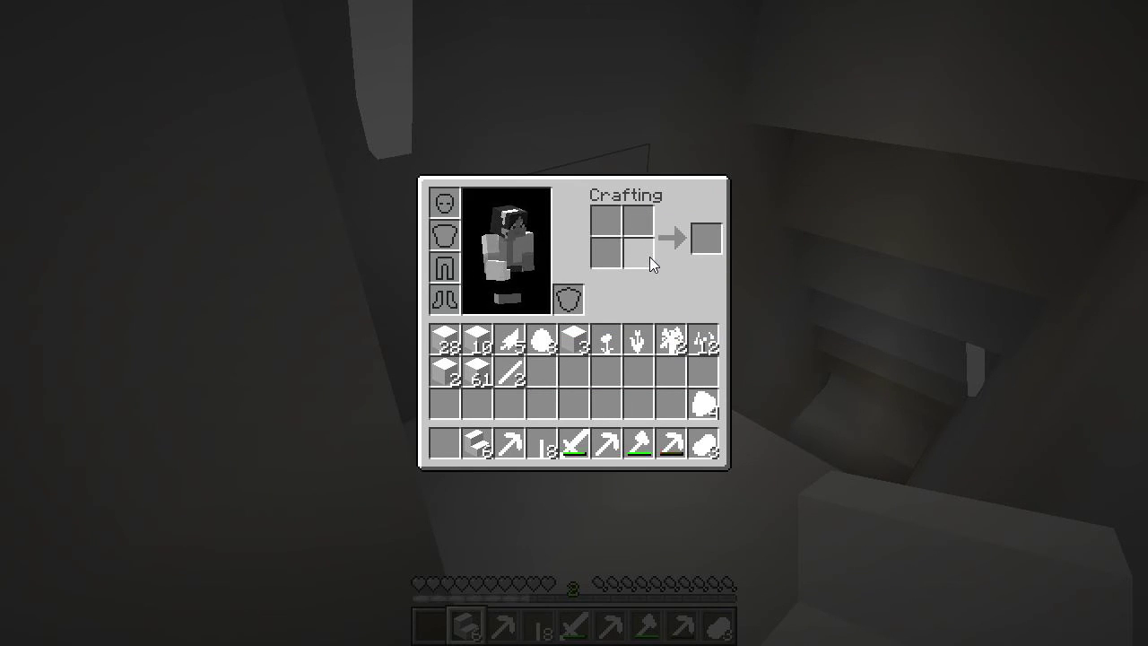
pyautogui.press('e')
pyautogui.press('4')
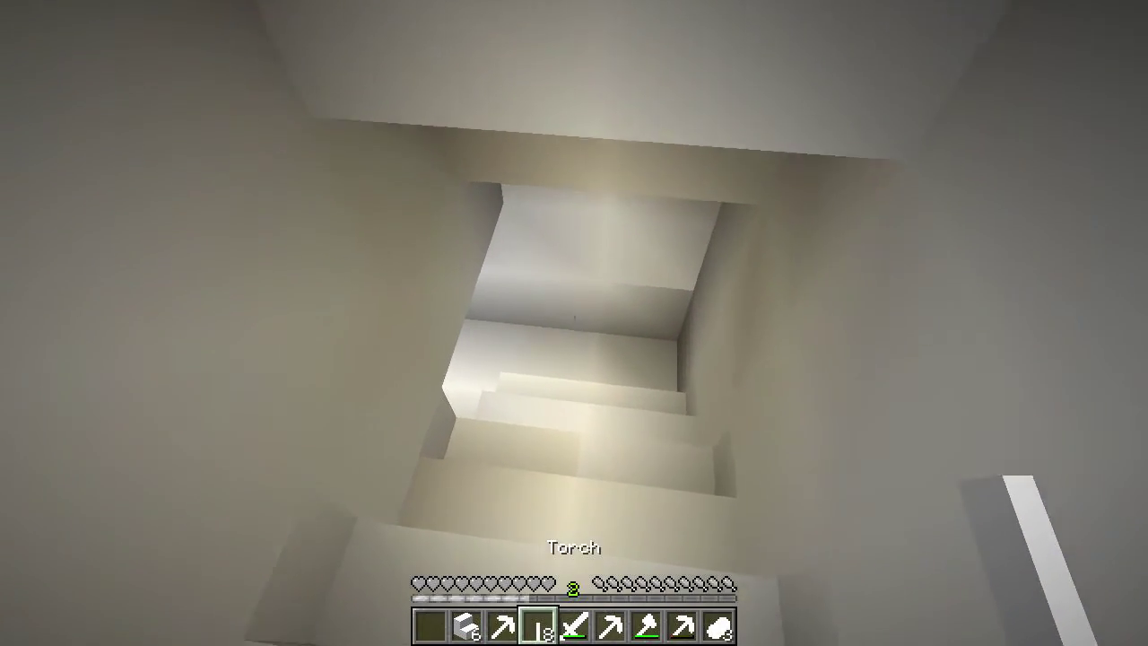
# Step: Walk down the stair shaft and mine through the corridor floor, wall and ore
pyautogui.press('w')
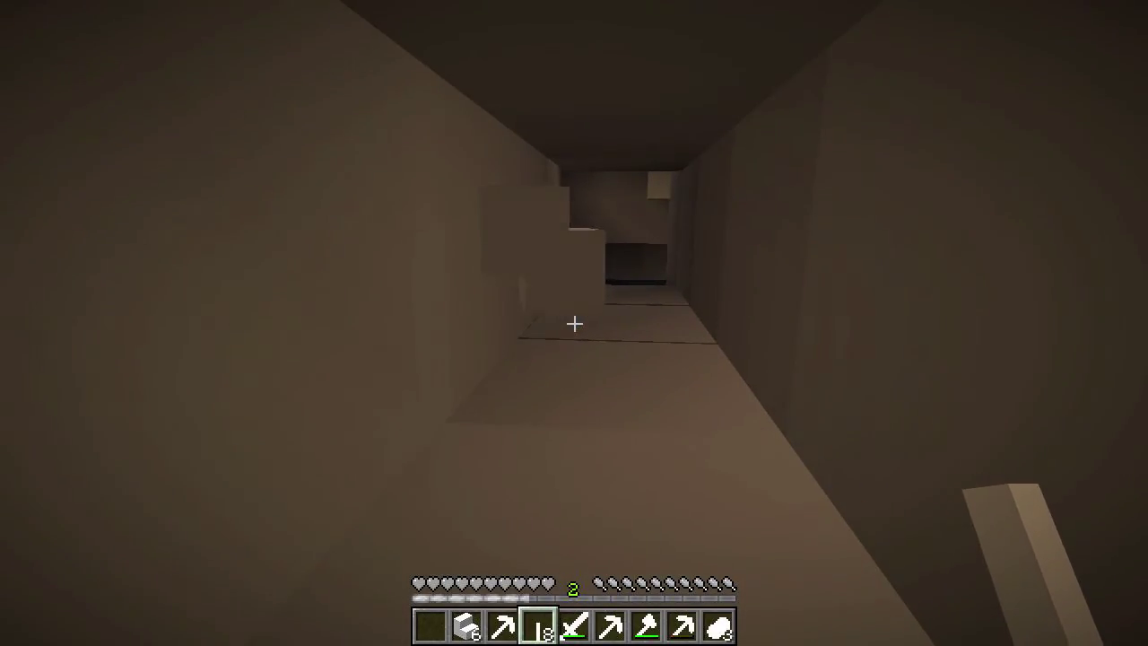
pyautogui.scroll(-1, 574, 322)
pyautogui.click(574, 323)
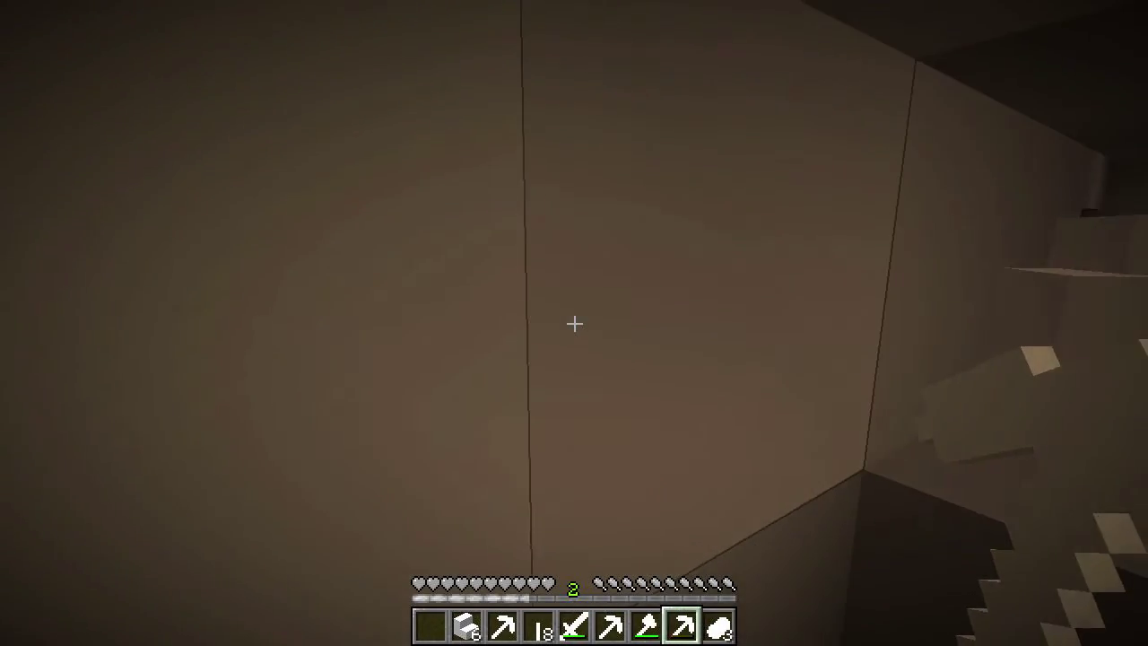
pyautogui.click(574, 323)
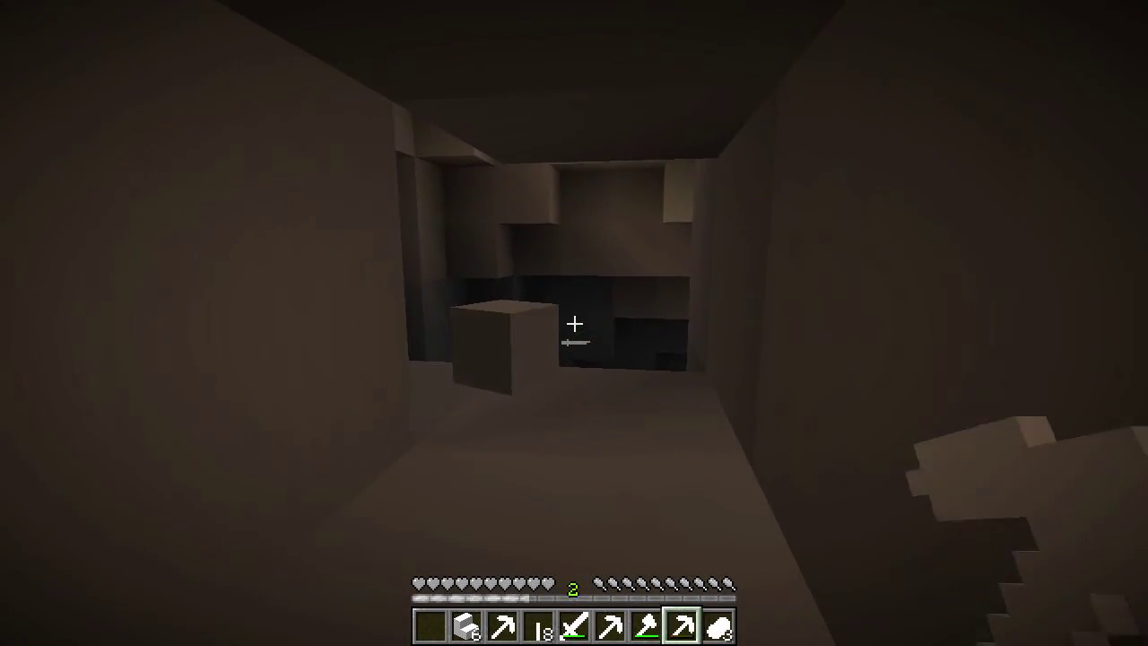
pyautogui.click(574, 322)
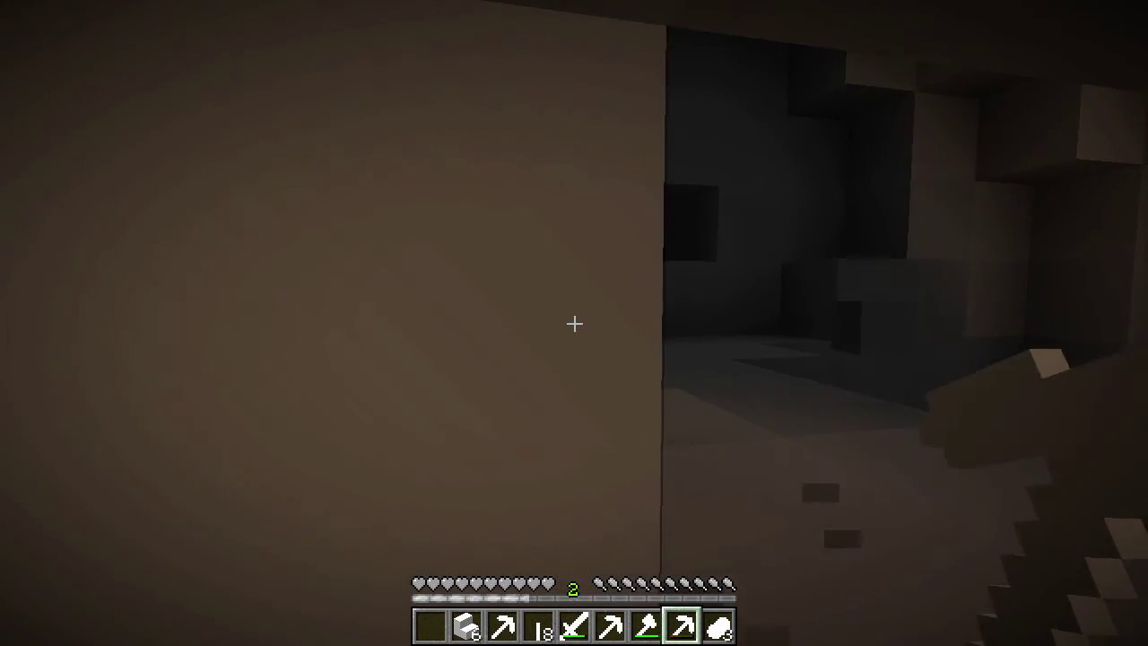
pyautogui.click(574, 323)
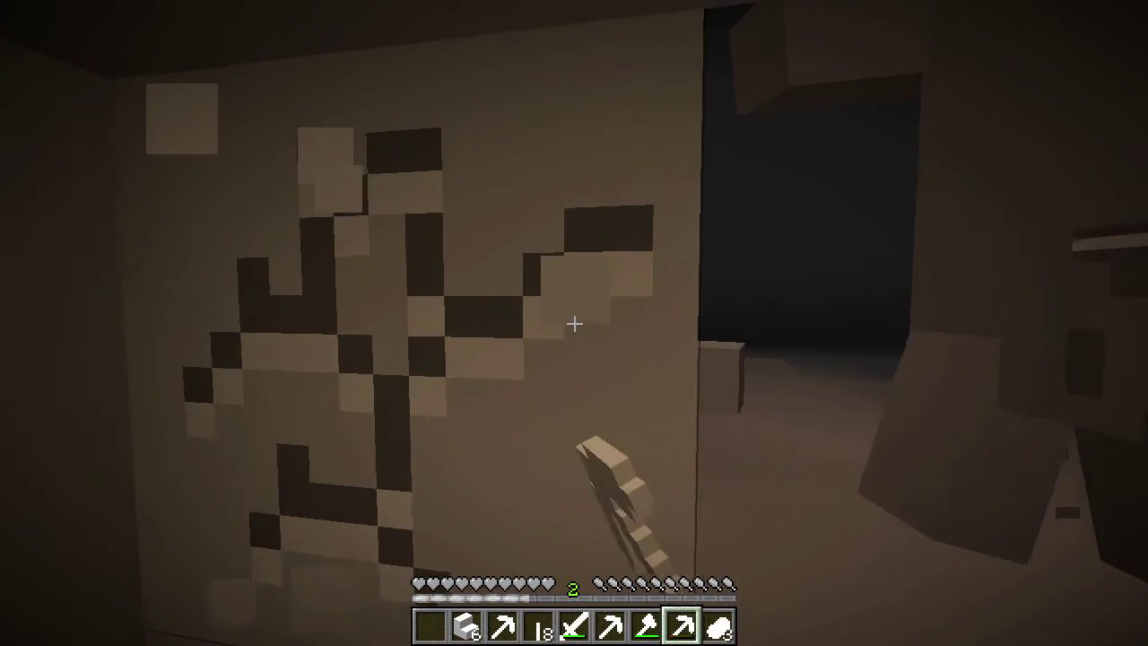
pyautogui.click(574, 323)
# Step: Kill the zombie with the stone sword
pyautogui.press('5')
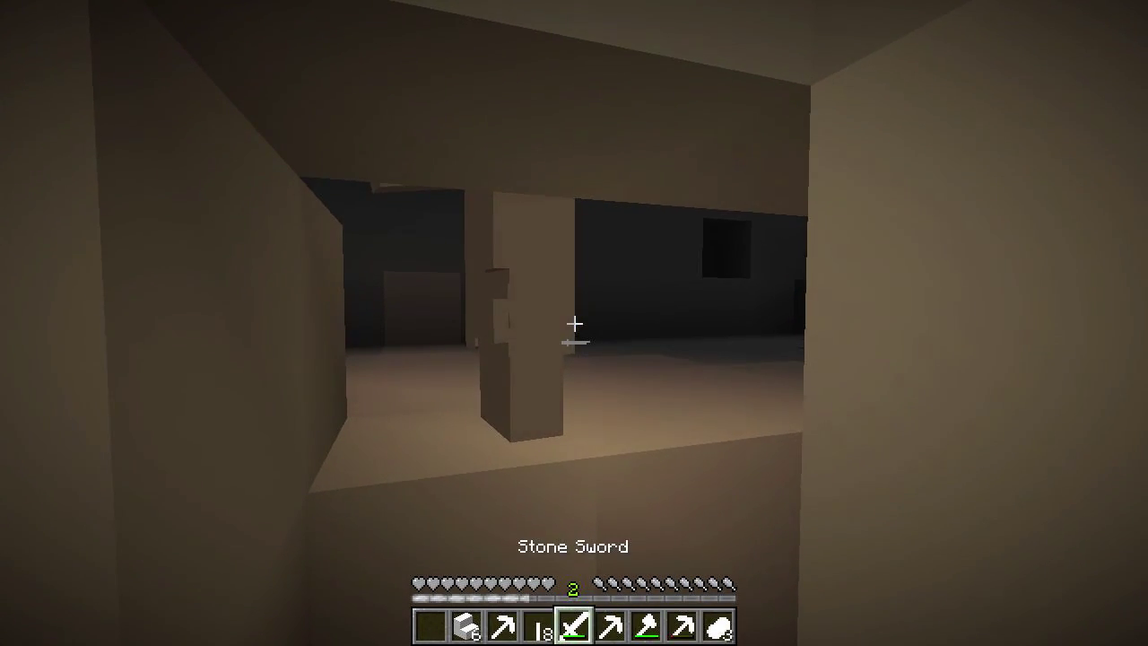
pyautogui.click(574, 323)
pyautogui.click(574, 323)
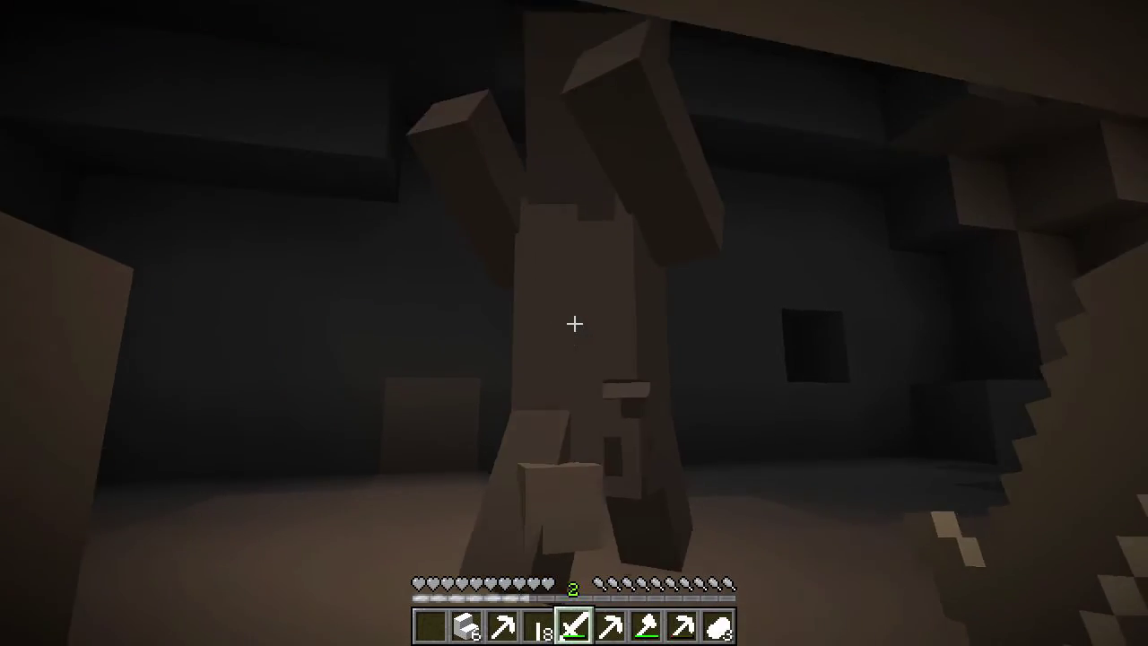
pyautogui.click(574, 323)
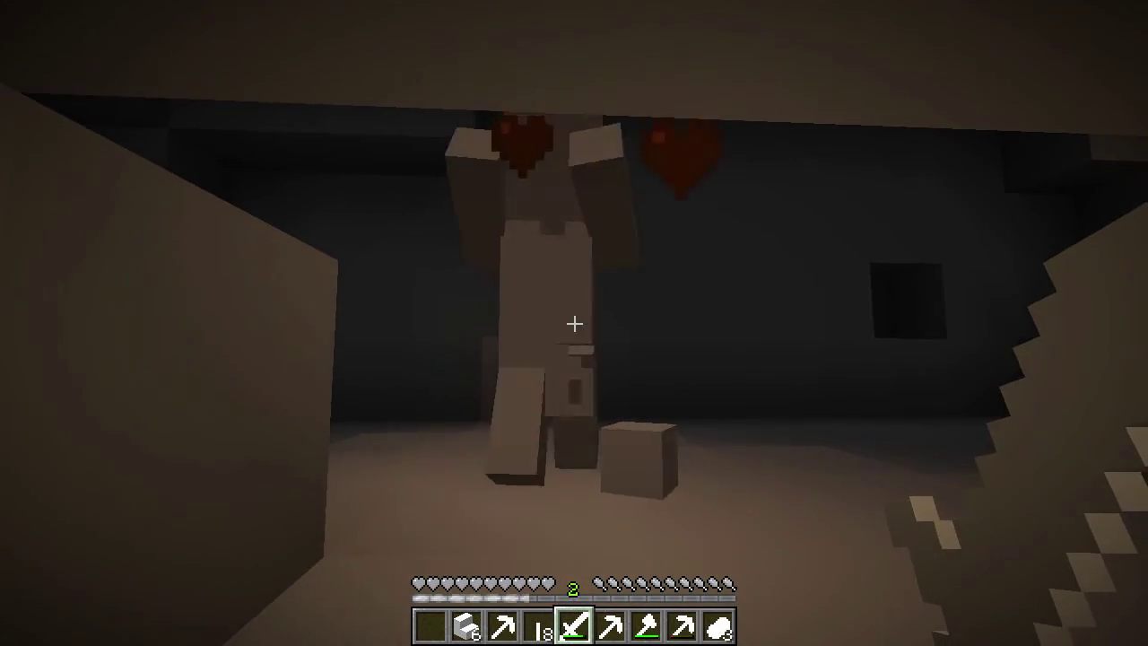
pyautogui.click(574, 323)
pyautogui.click(574, 323)
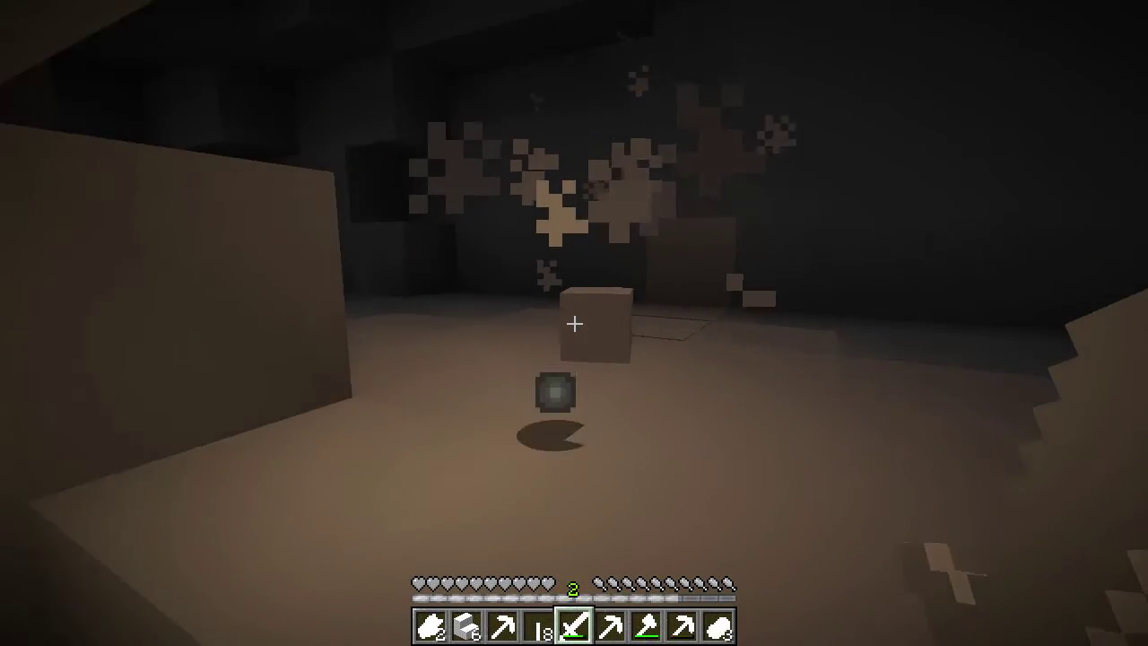
# Step: Hold the torches from slot 4 and dig away the gravel and cave blocks
pyautogui.press('4')
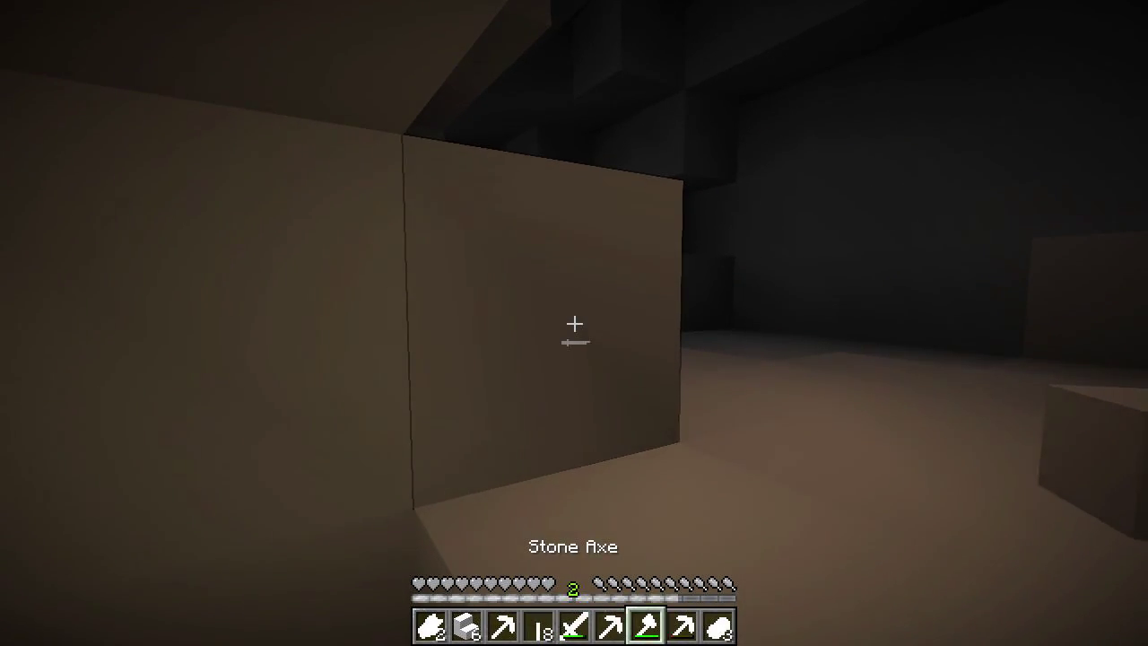
pyautogui.scroll(-1, 574, 323)
pyautogui.click(574, 323)
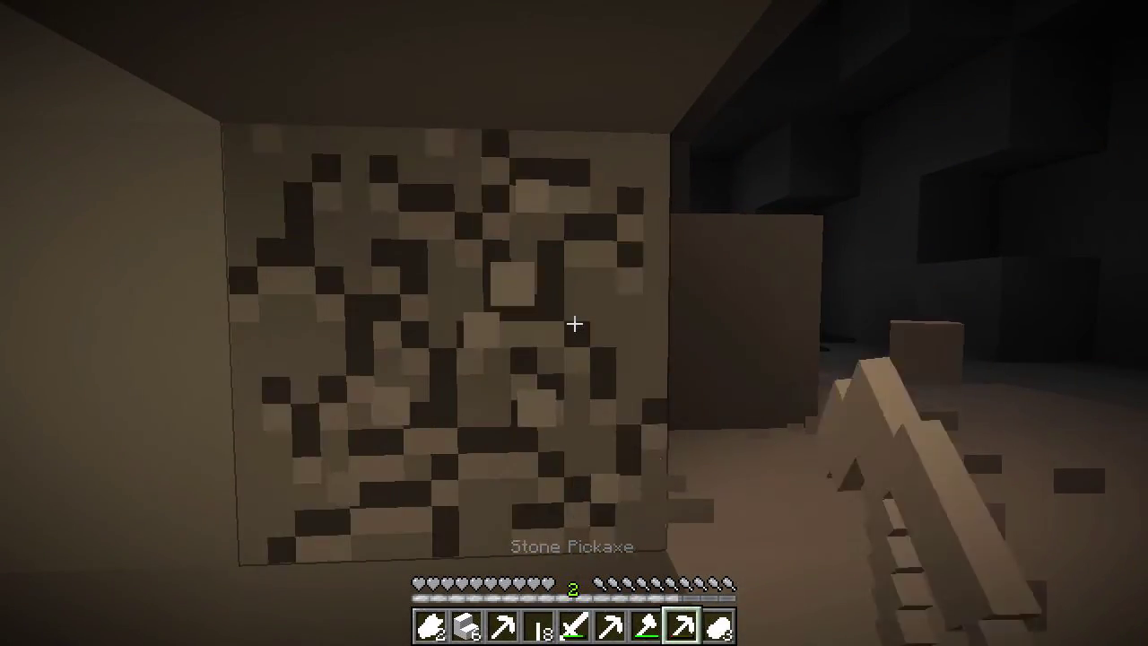
pyautogui.click(574, 323)
pyautogui.click(574, 323)
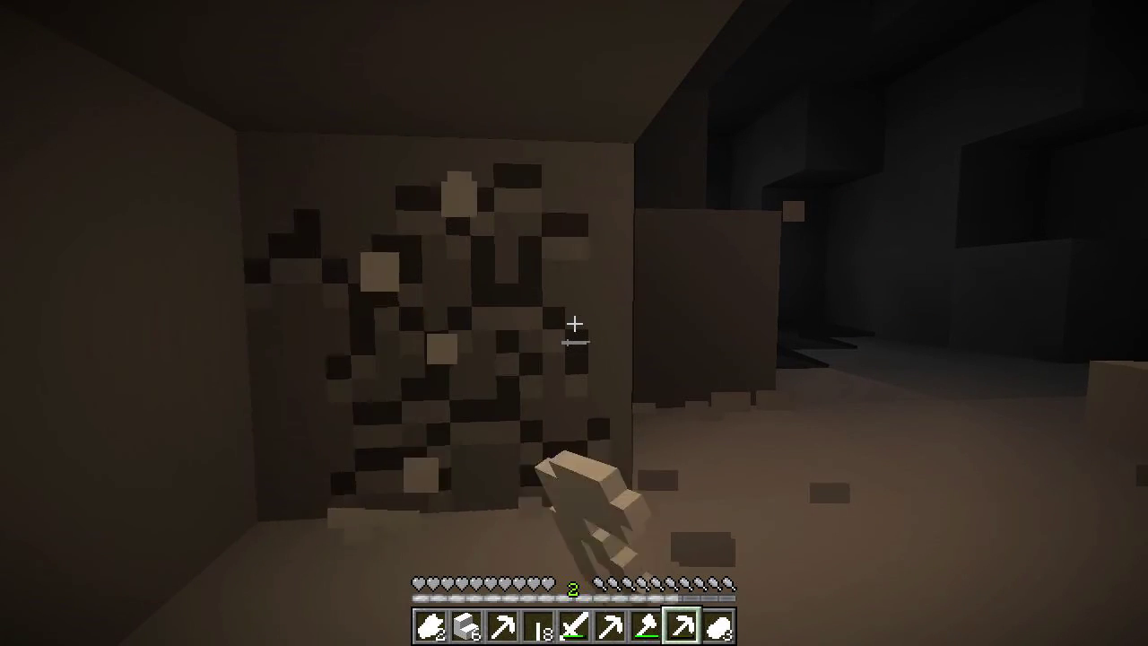
pyautogui.click(574, 323)
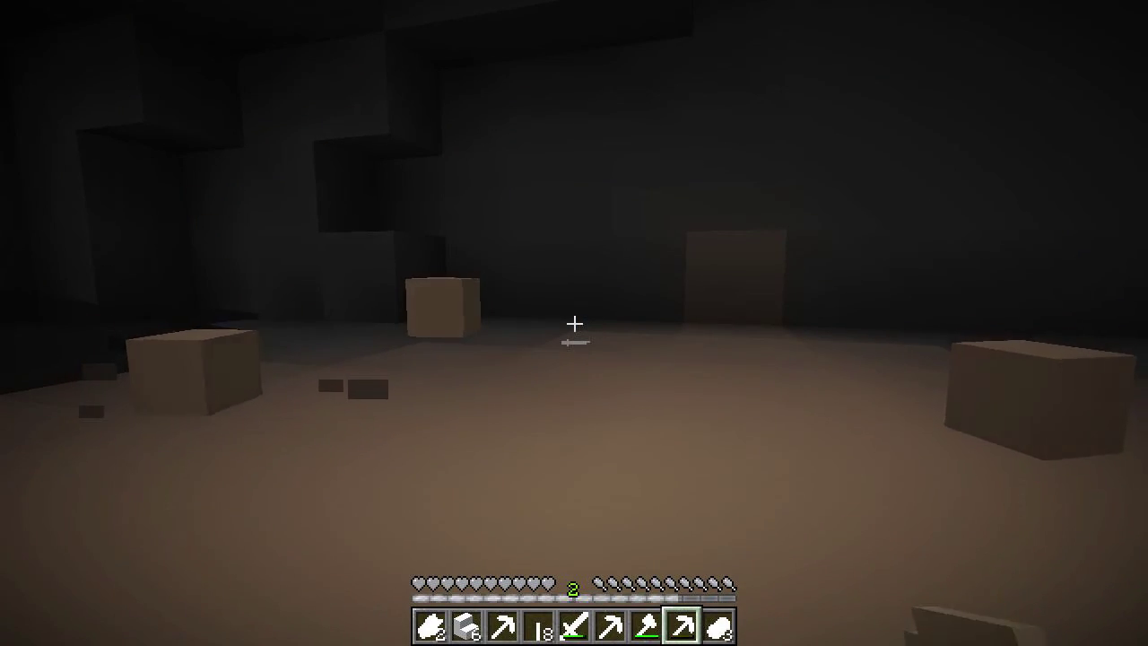
pyautogui.click(574, 323)
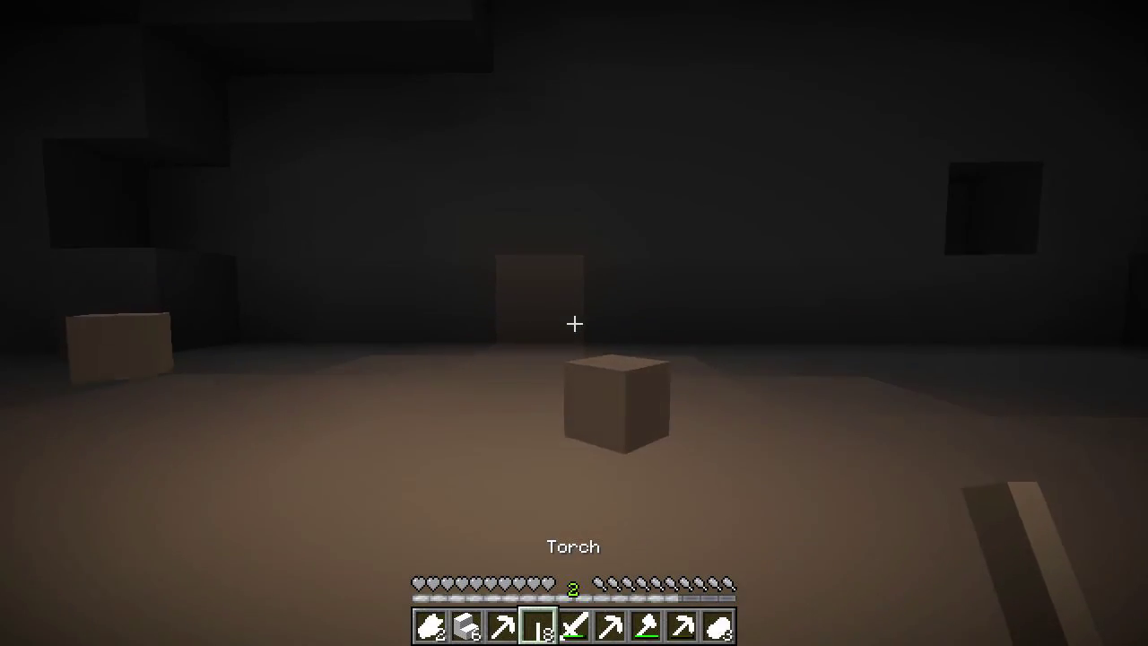
# Step: Place a torch, mine a stone block with the pickaxe, and enter the dark passage
pyautogui.rightClick(574, 322)
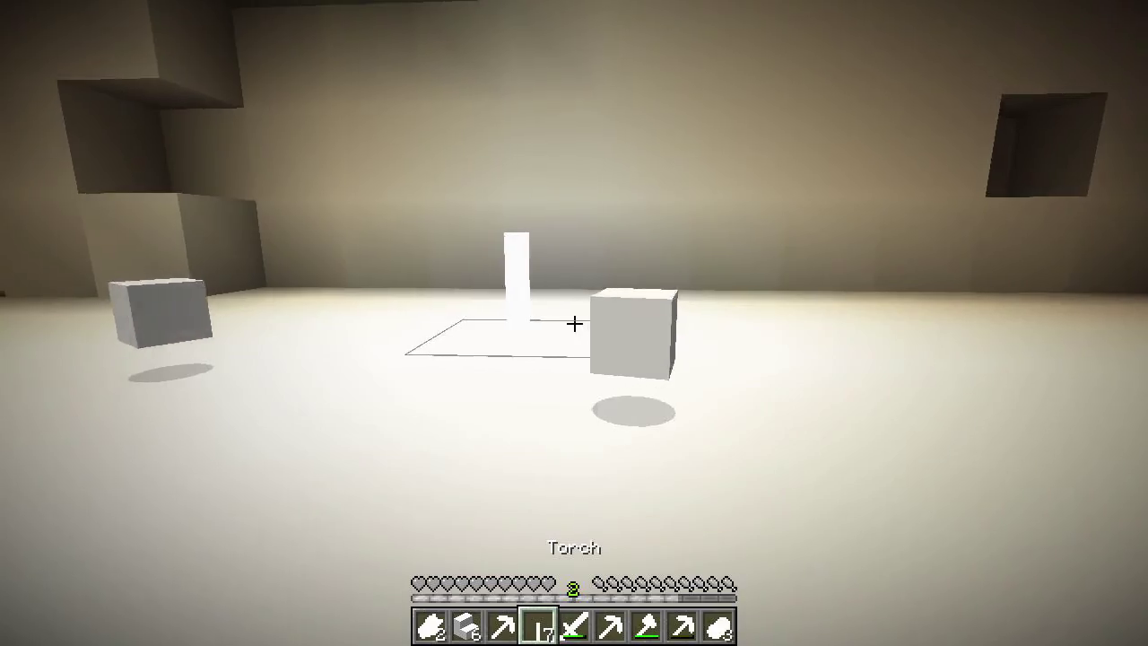
pyautogui.press('8')
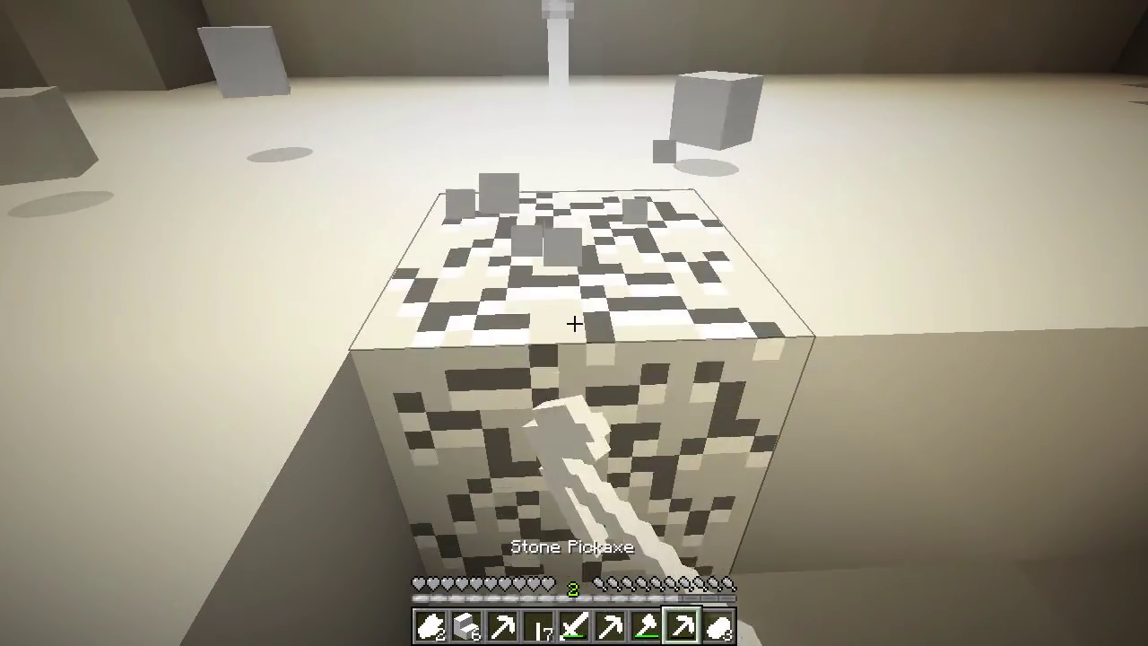
pyautogui.click(574, 323)
pyautogui.scroll(2, 574, 323)
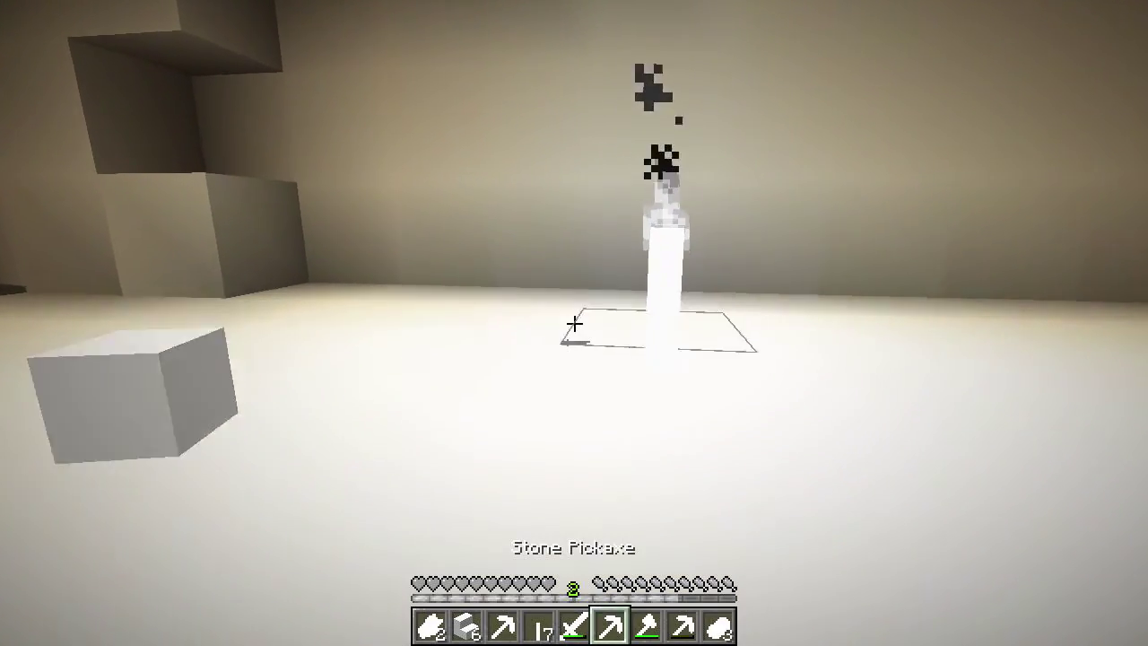
pyautogui.scroll(2, 574, 322)
pyautogui.press('w')
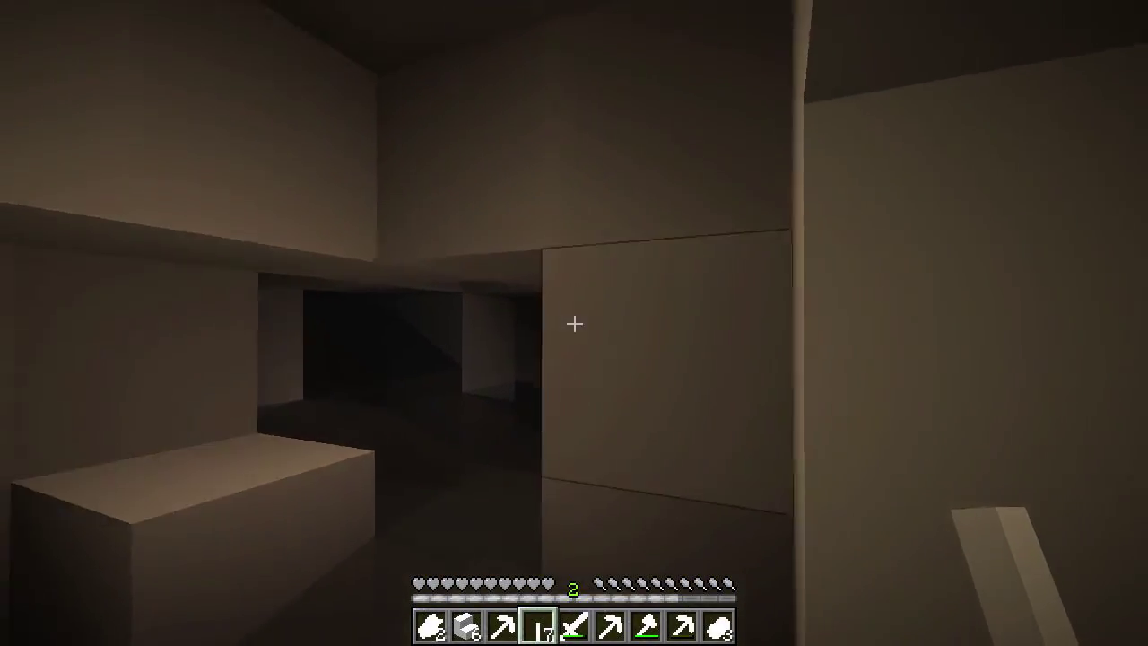
# Step: Torch the cave wall, walk to the edge of the pit, and light it
pyautogui.rightClick(574, 323)
pyautogui.press('w')
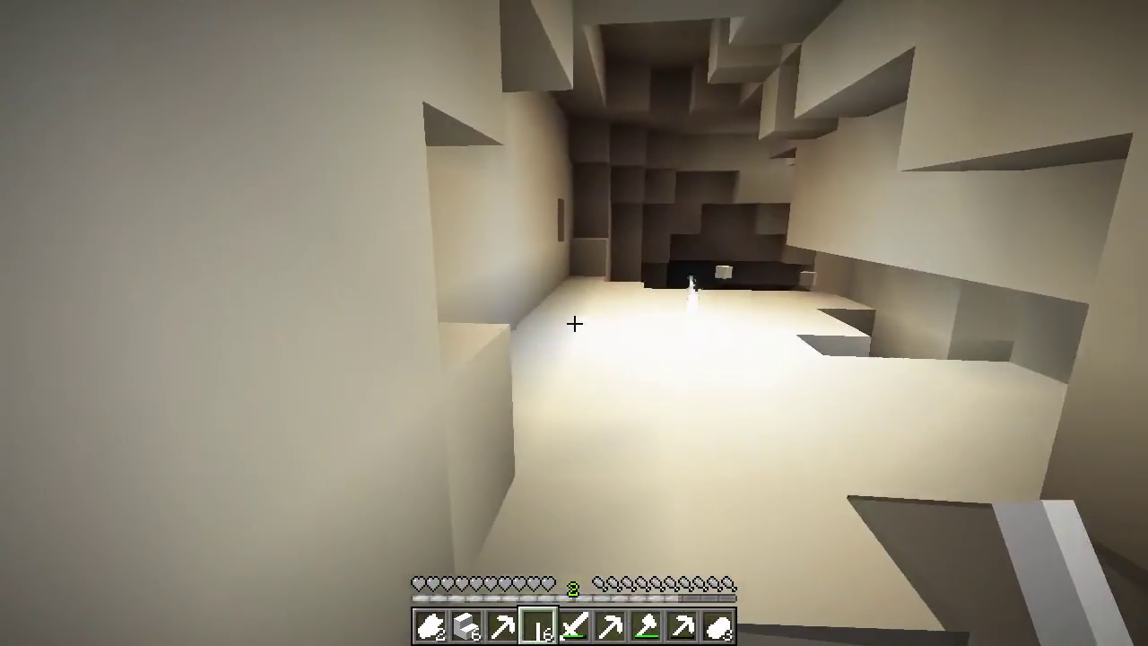
pyautogui.press('w')
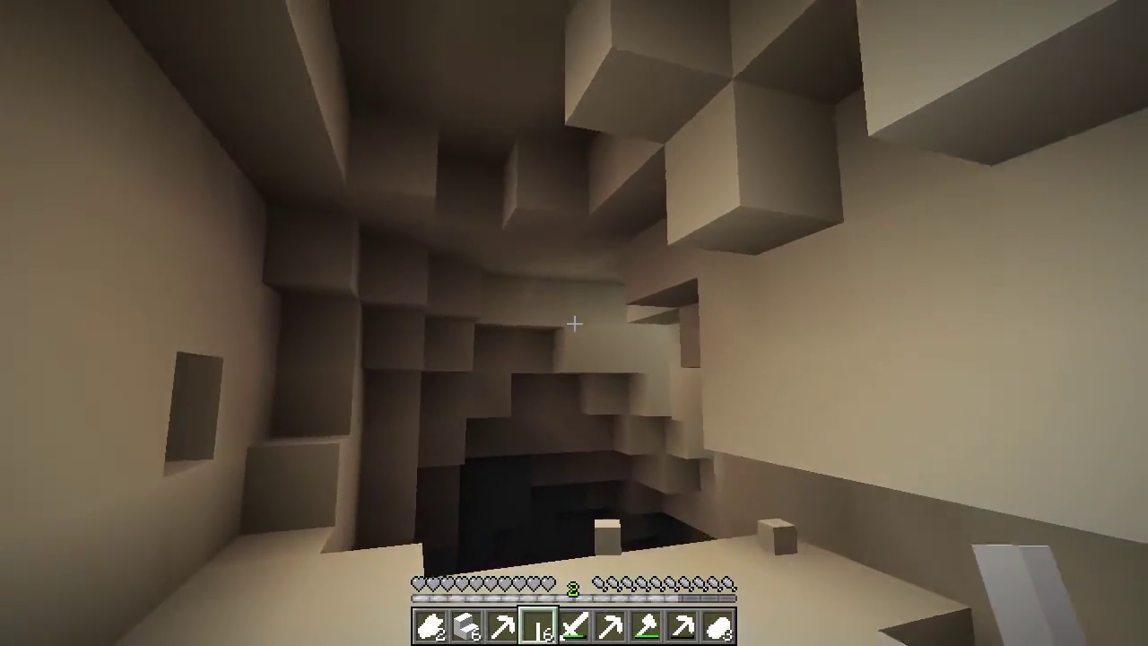
pyautogui.press('w')
pyautogui.press('w')
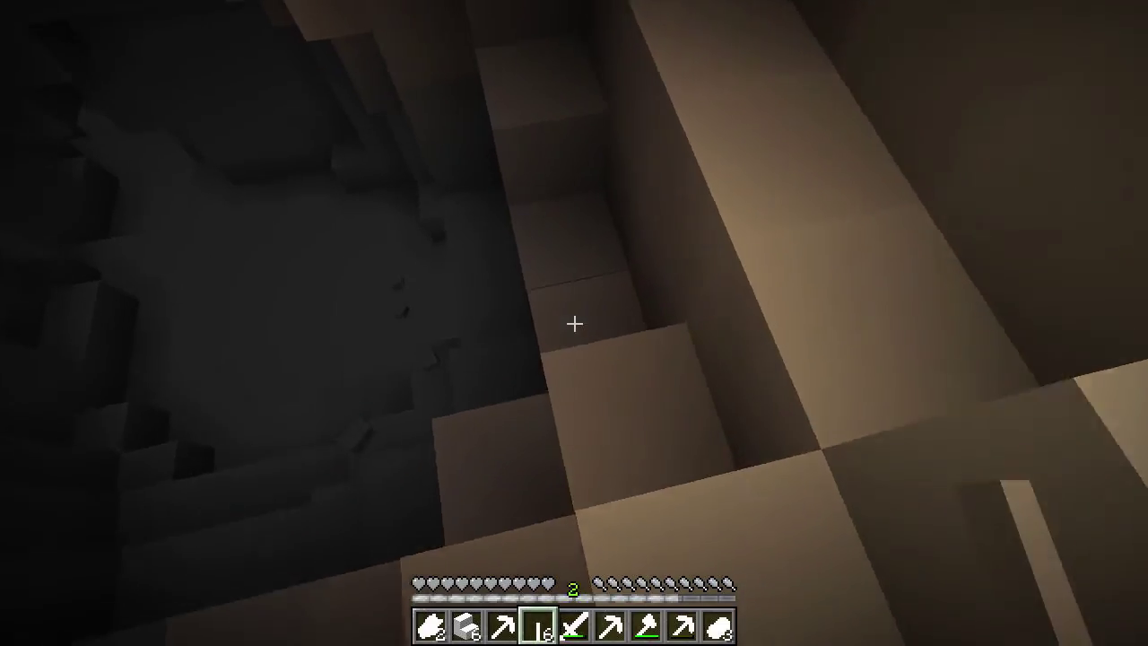
pyautogui.rightClick(574, 323)
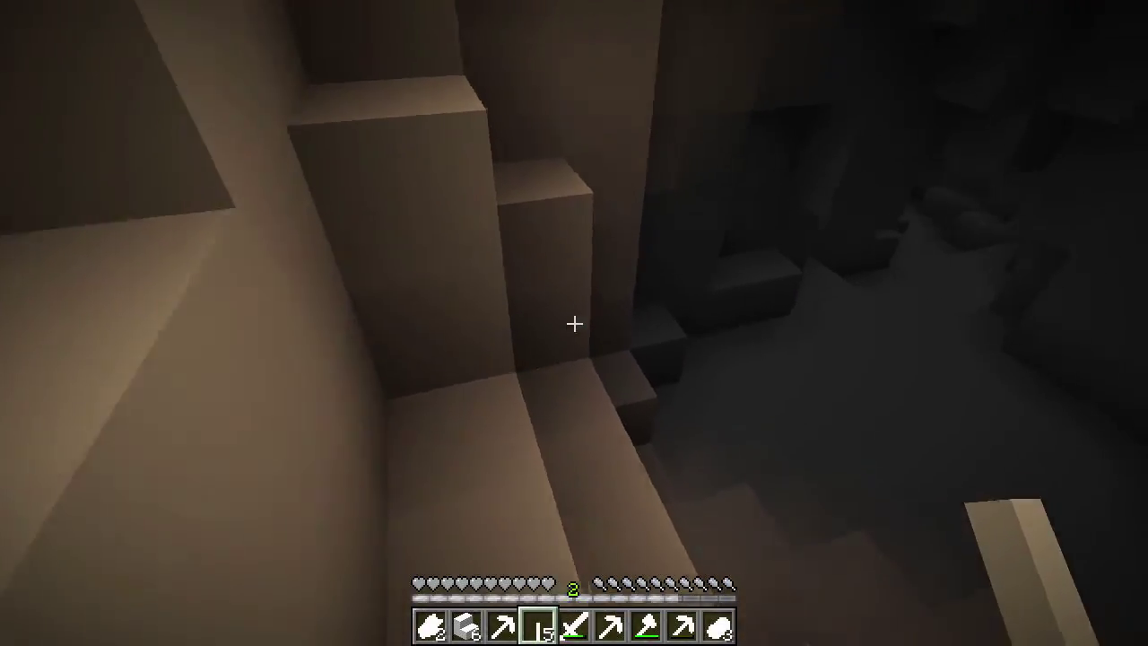
# Step: Place torches through the cave room and passage until the last one is used
pyautogui.rightClick(574, 323)
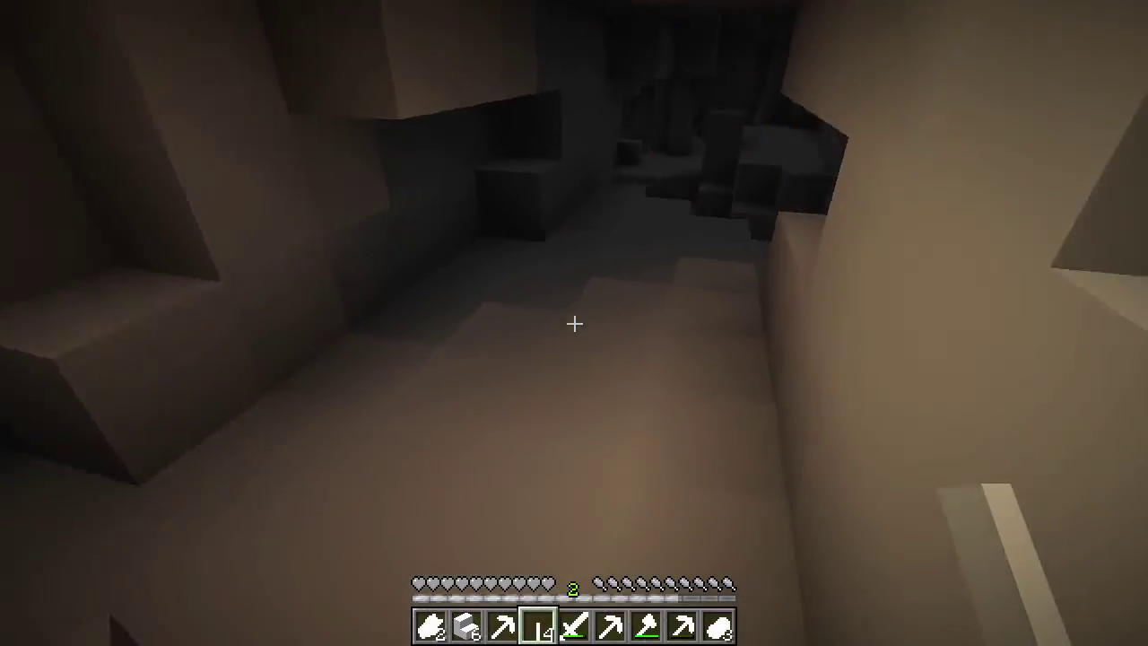
pyautogui.rightClick(574, 323)
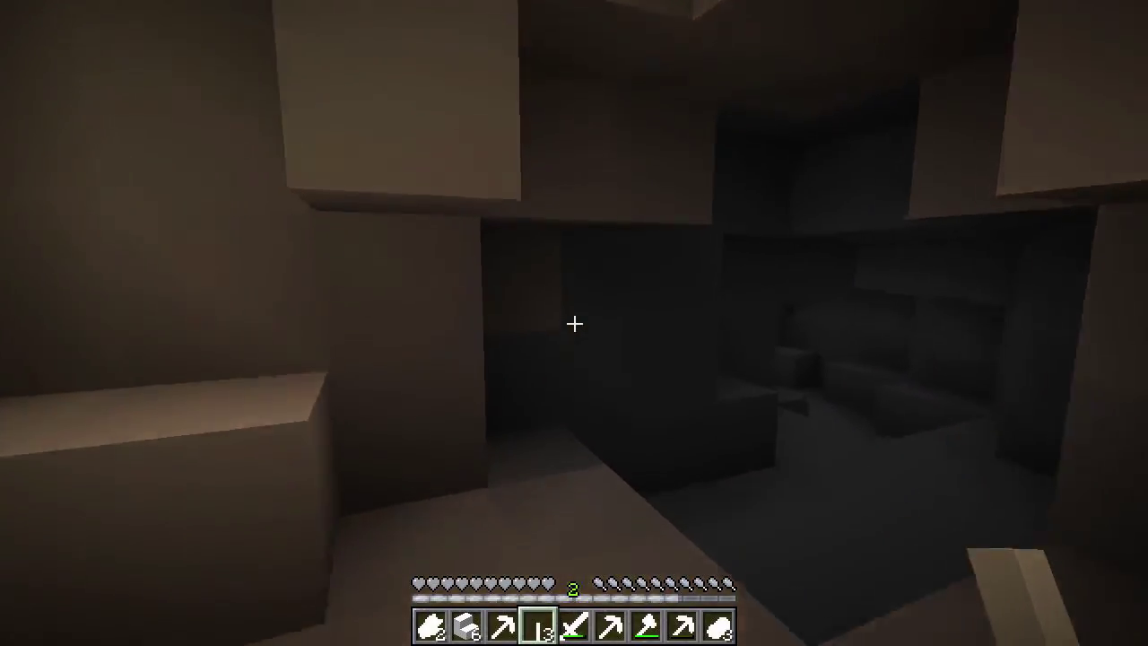
pyautogui.rightClick(574, 323)
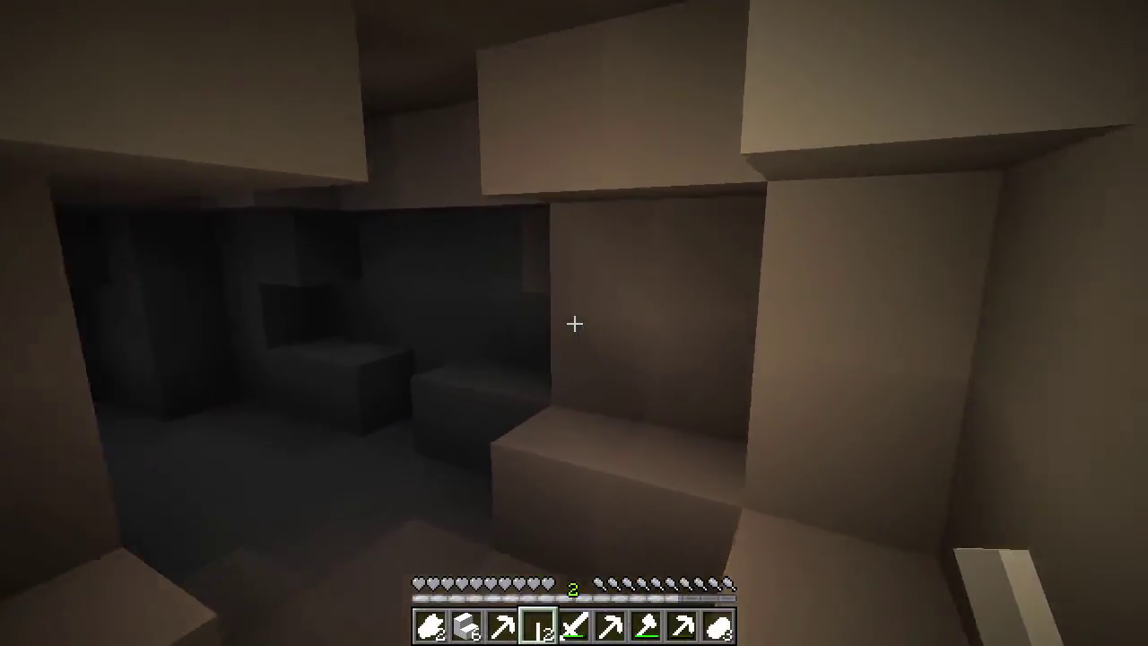
pyautogui.rightClick(574, 323)
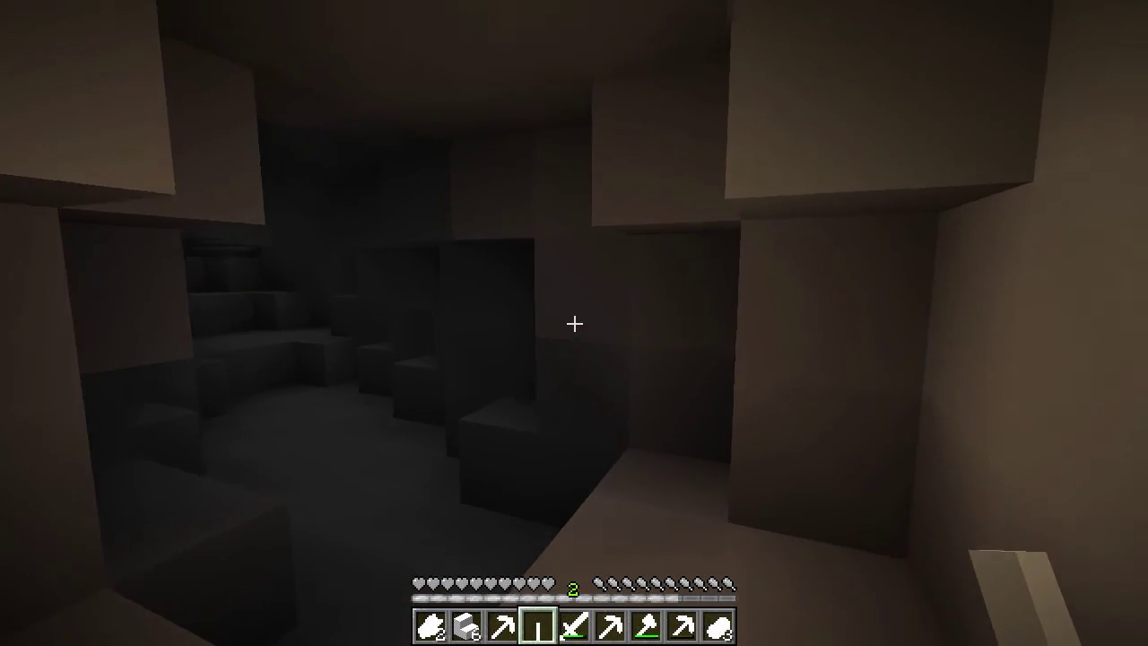
pyautogui.rightClick(574, 323)
pyautogui.press('w')
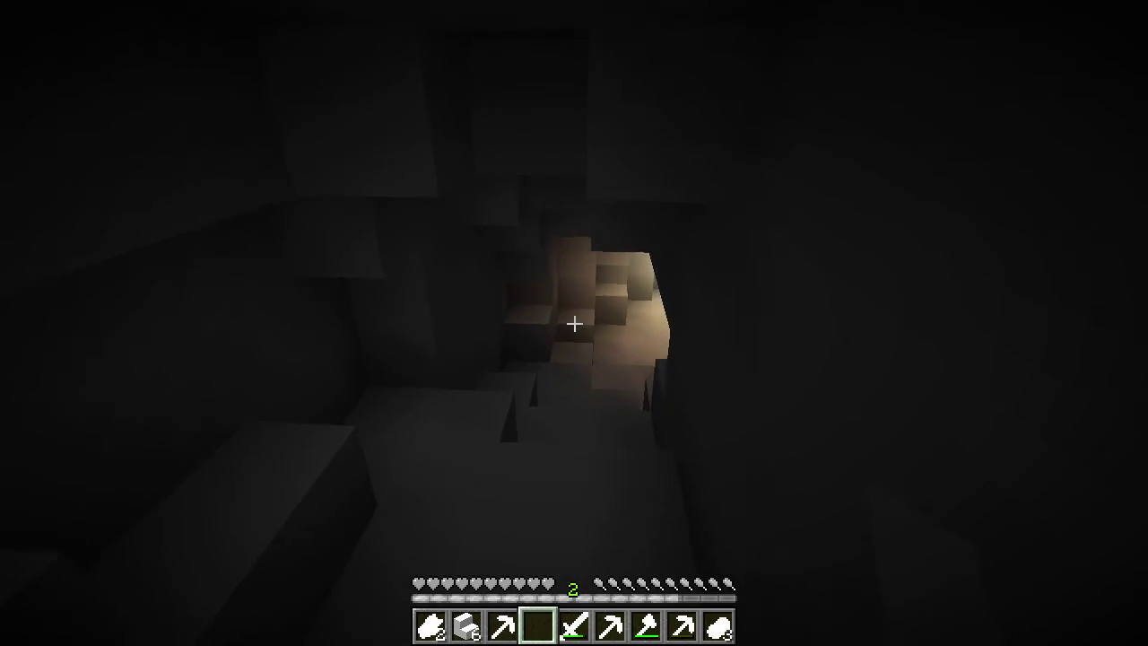
# Step: Walk through the lit cave passages up to the ledge over the pit
pyautogui.press('w')
pyautogui.press('w')
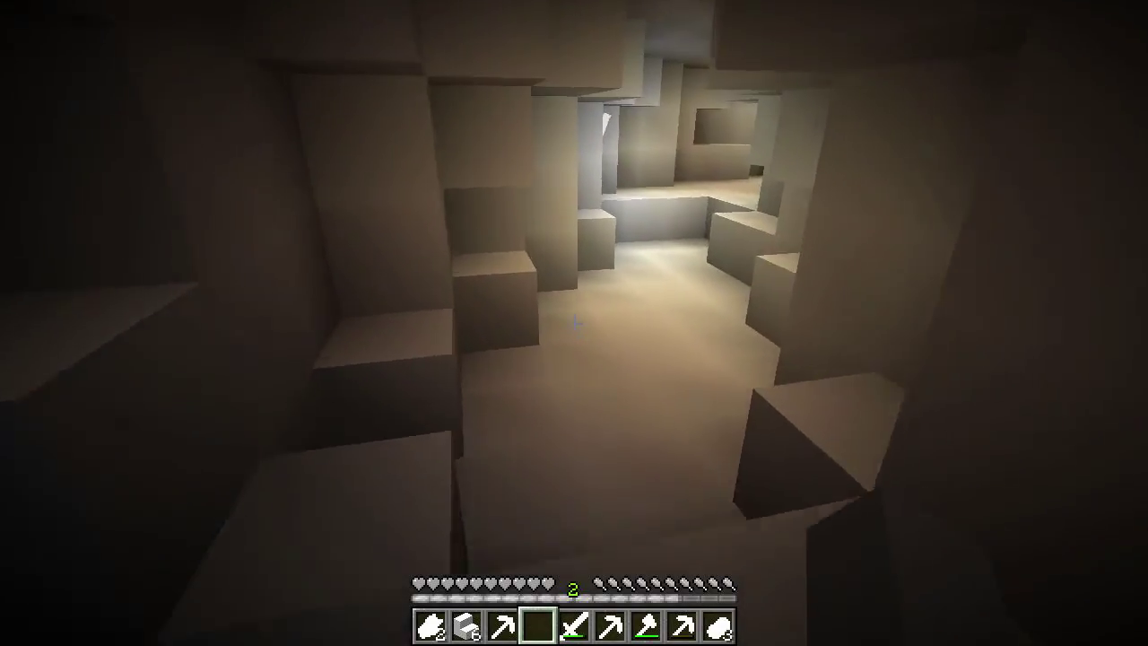
pyautogui.press('w')
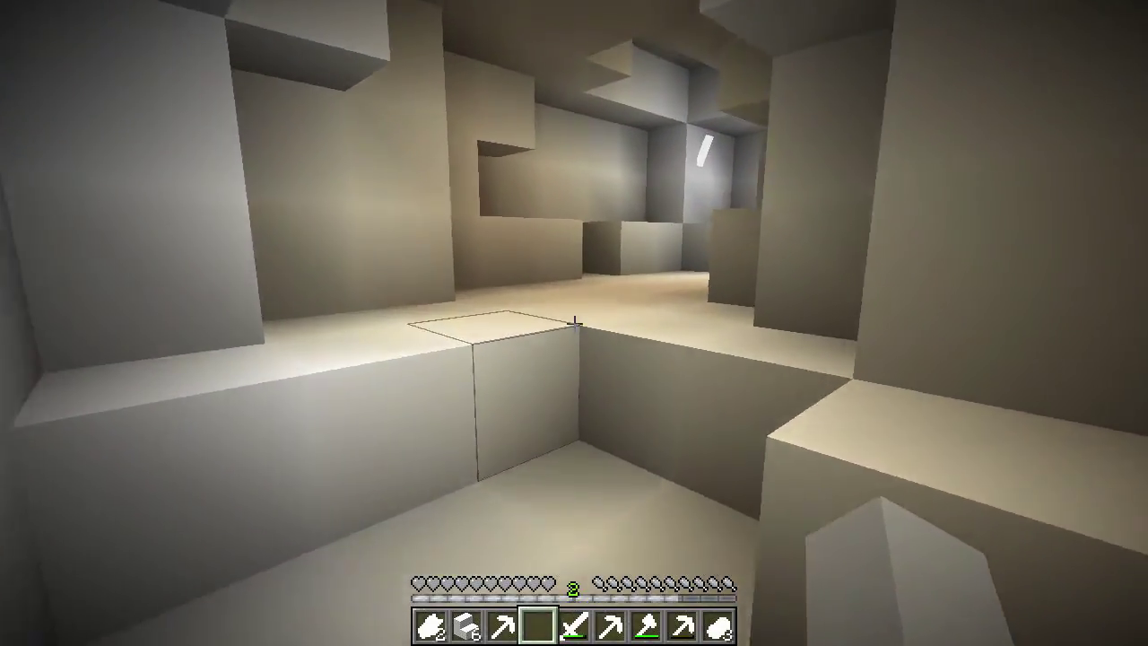
pyautogui.press('w')
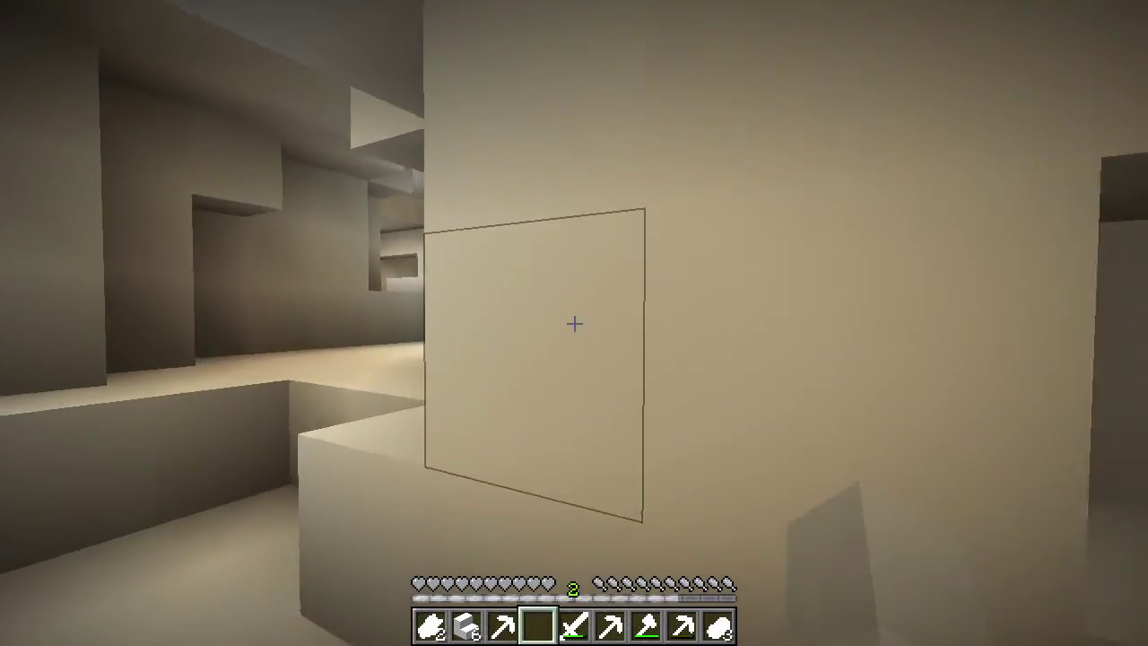
pyautogui.press('w')
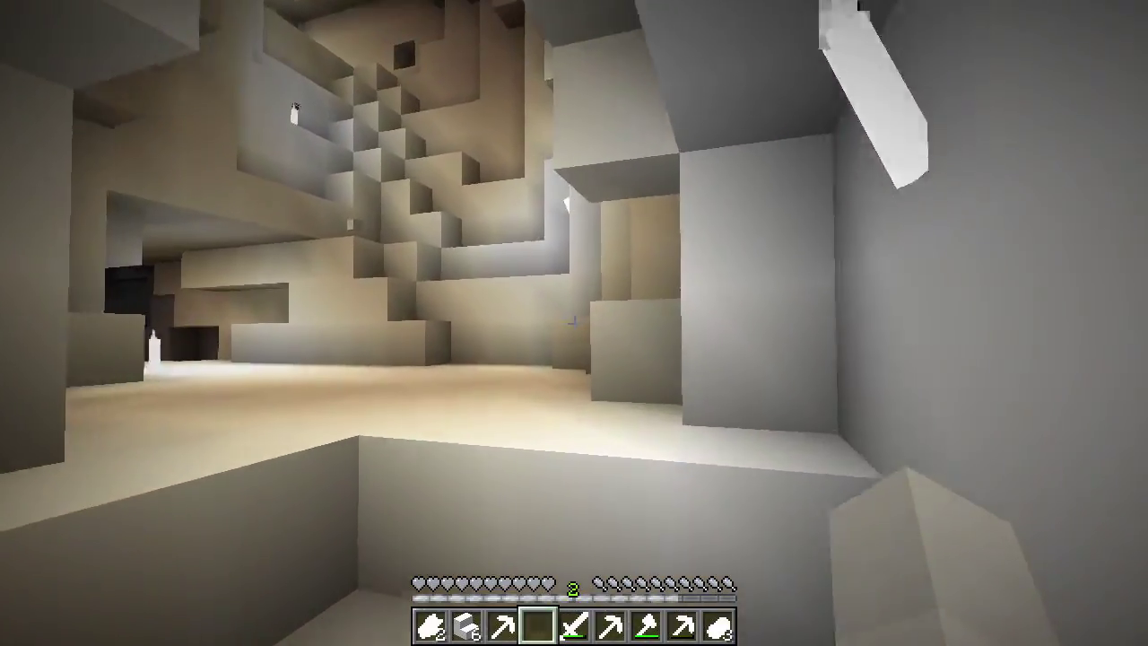
pyautogui.press('w')
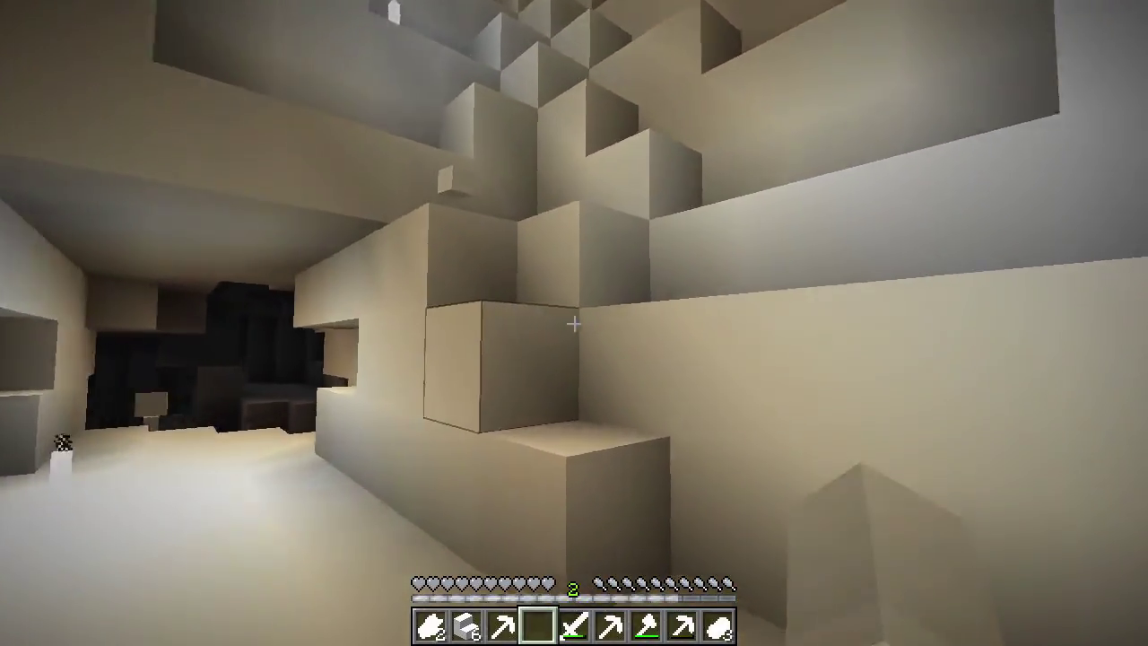
pyautogui.press('w')
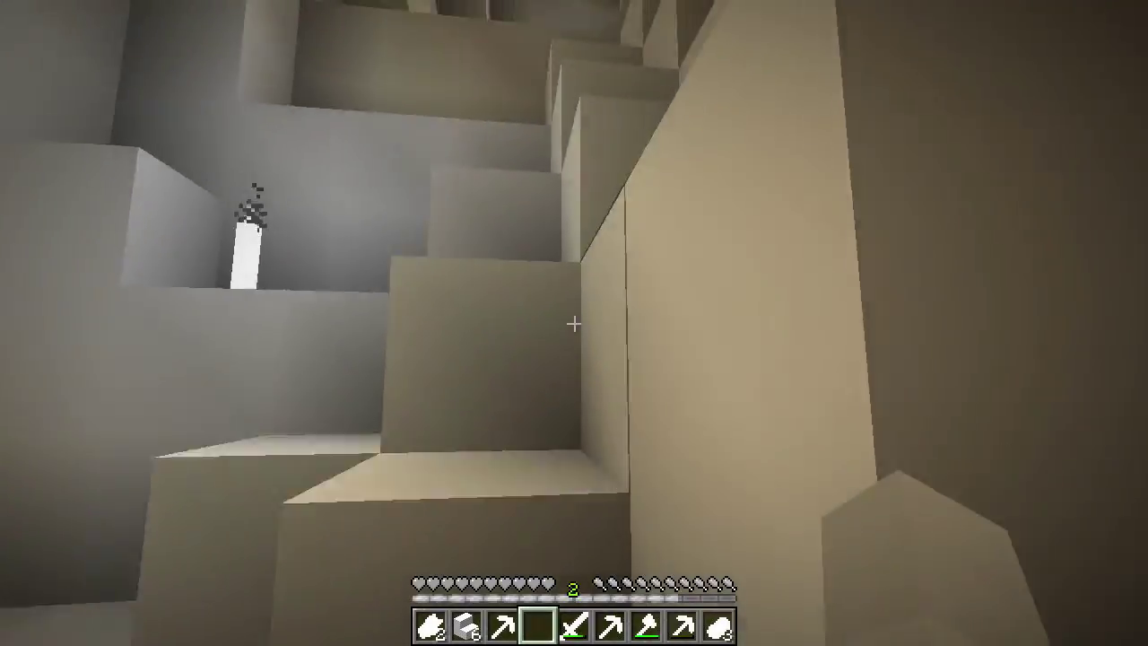
pyautogui.press('w')
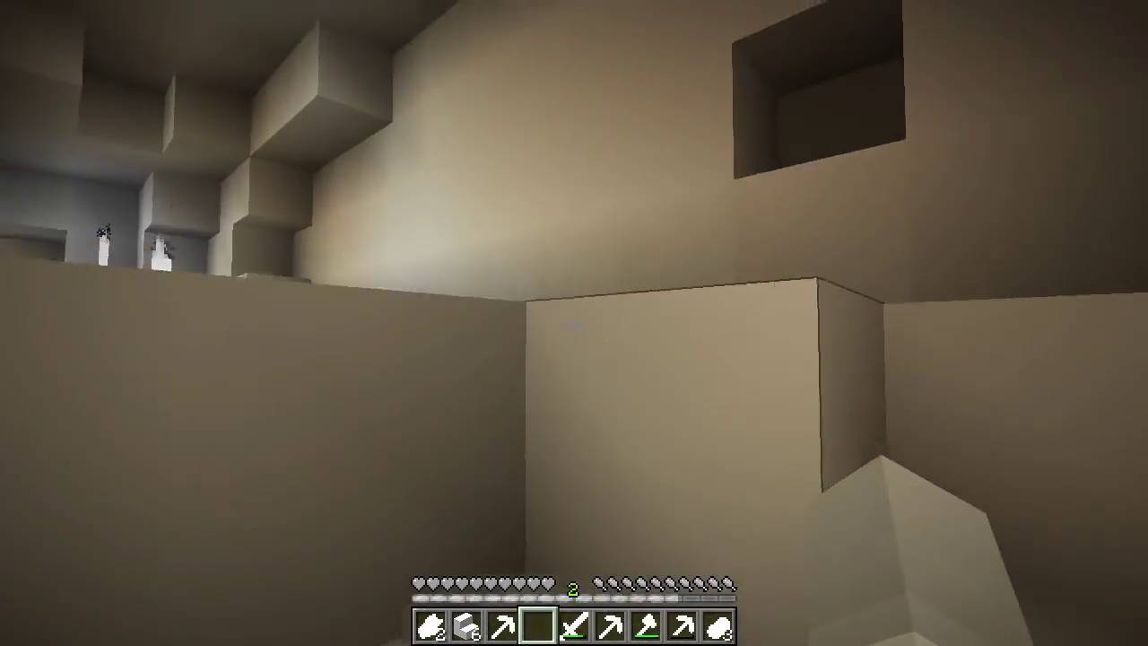
pyautogui.press('w')
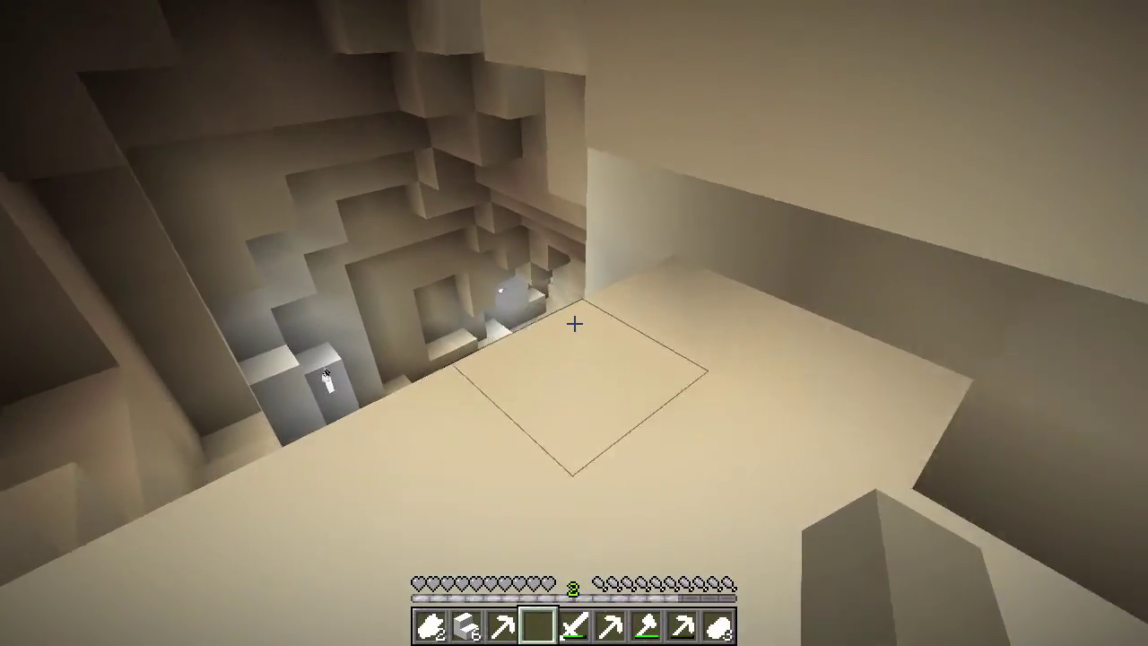
pyautogui.press('w')
# Step: Kill the pit mob with three stone sword hits and drop in for the XP
pyautogui.press('5')
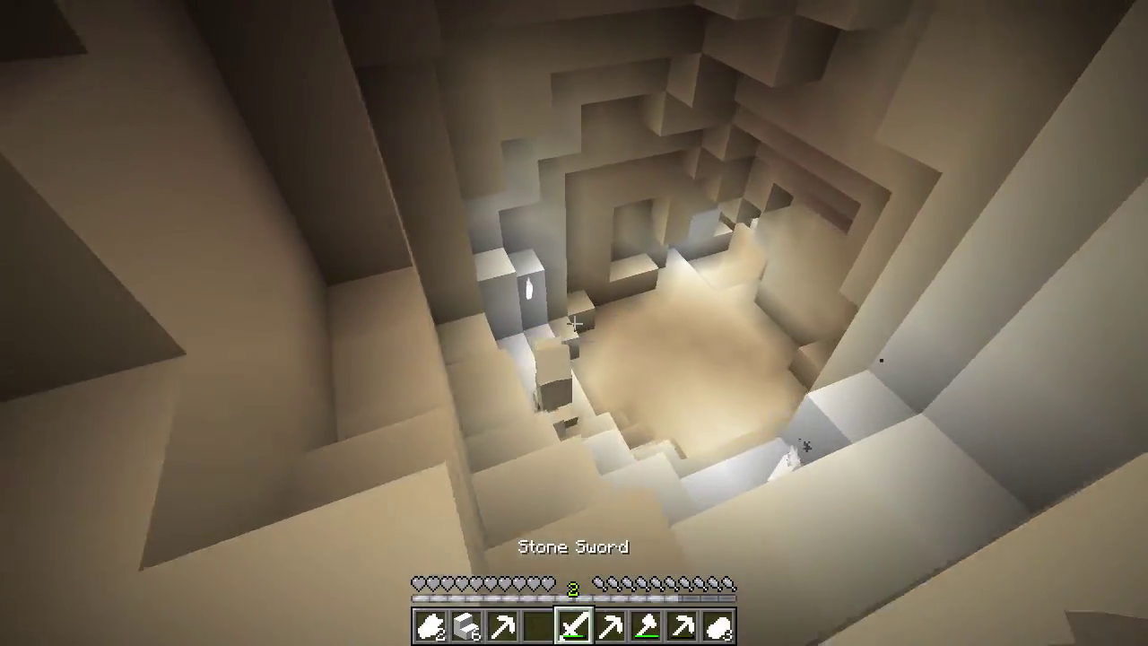
pyautogui.press('w')
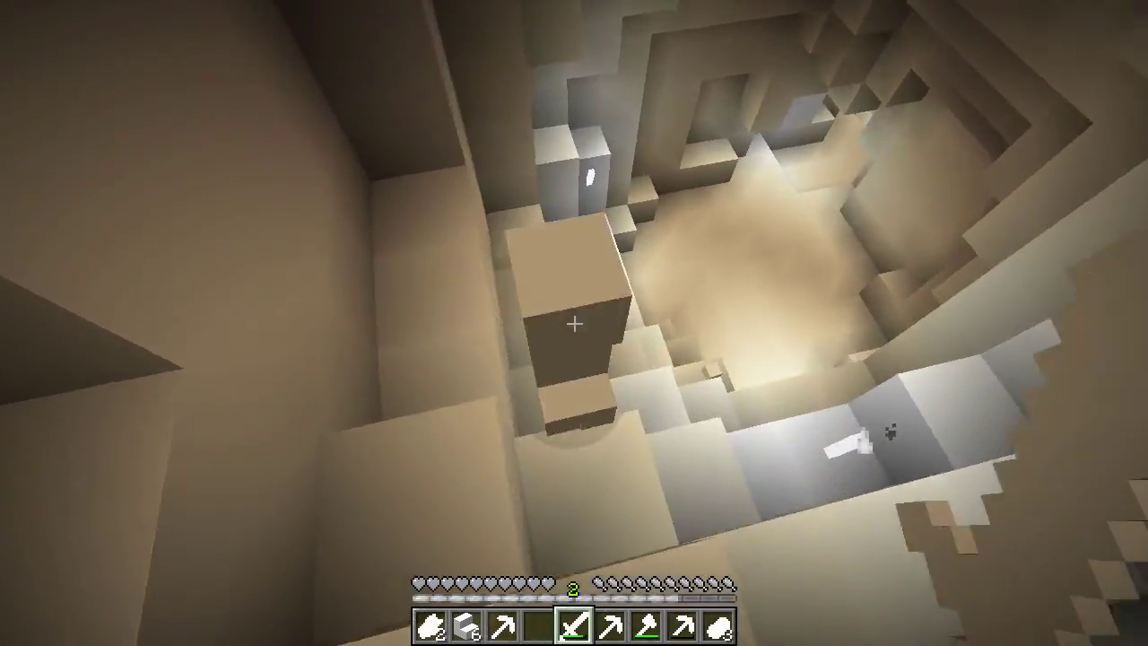
pyautogui.click(574, 323)
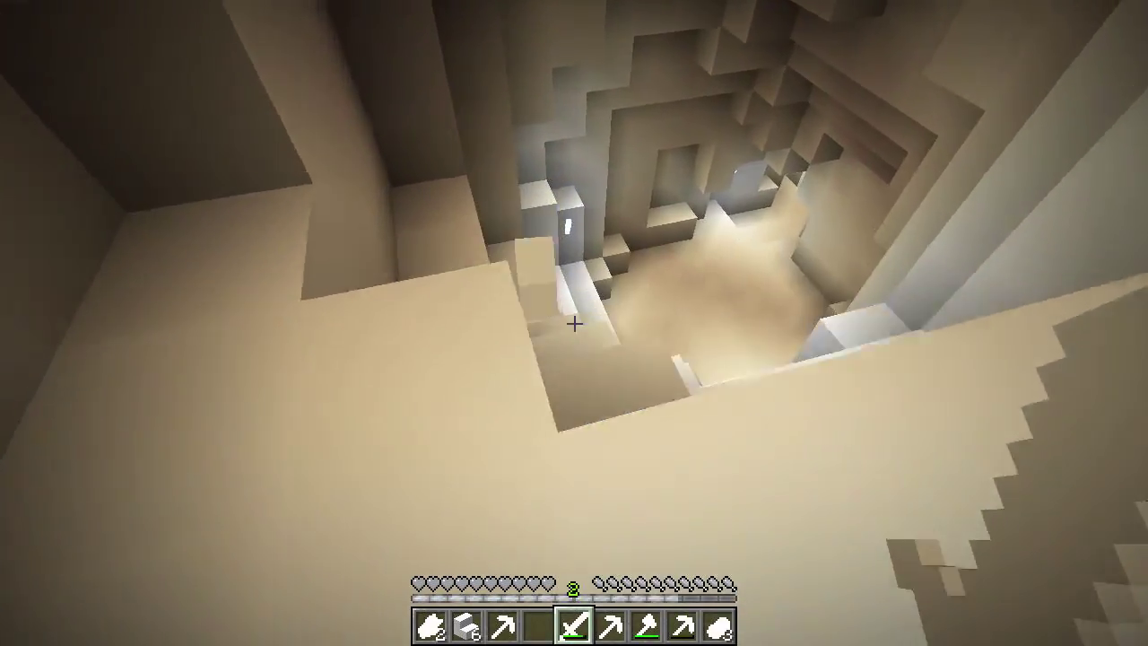
pyautogui.click(574, 323)
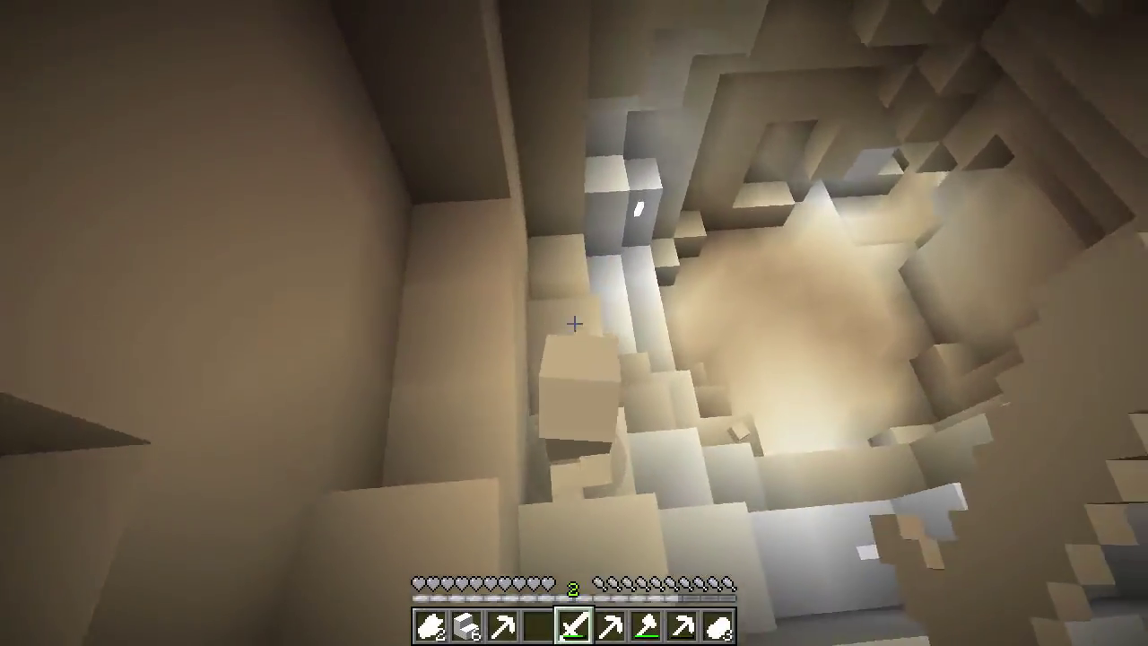
pyautogui.click(574, 323)
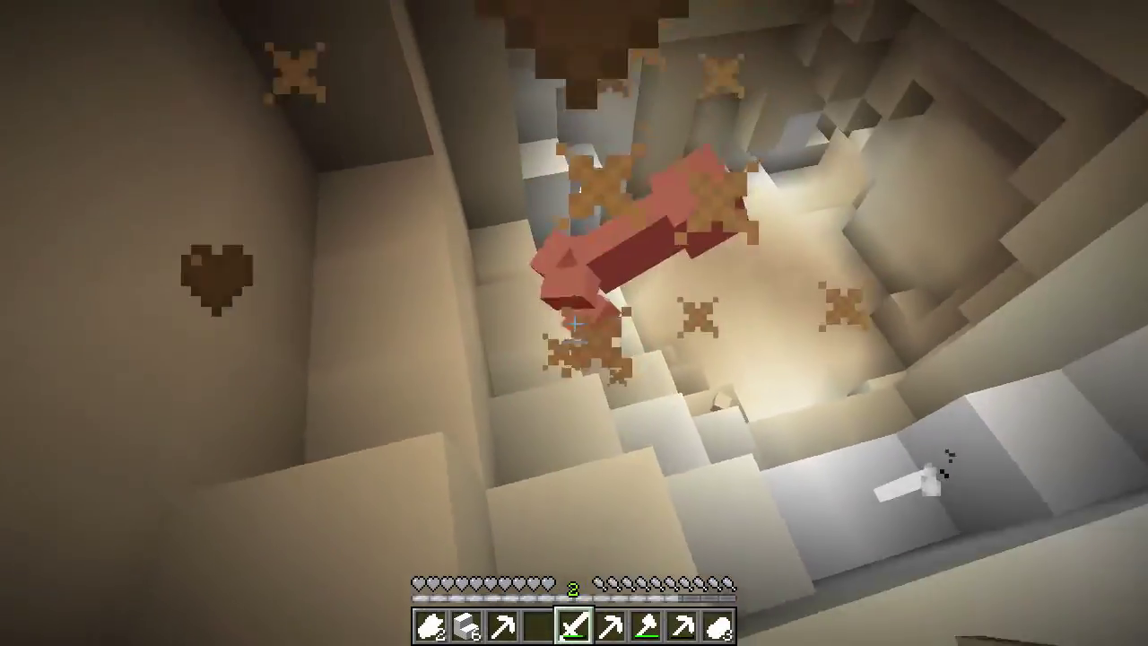
pyautogui.press('w')
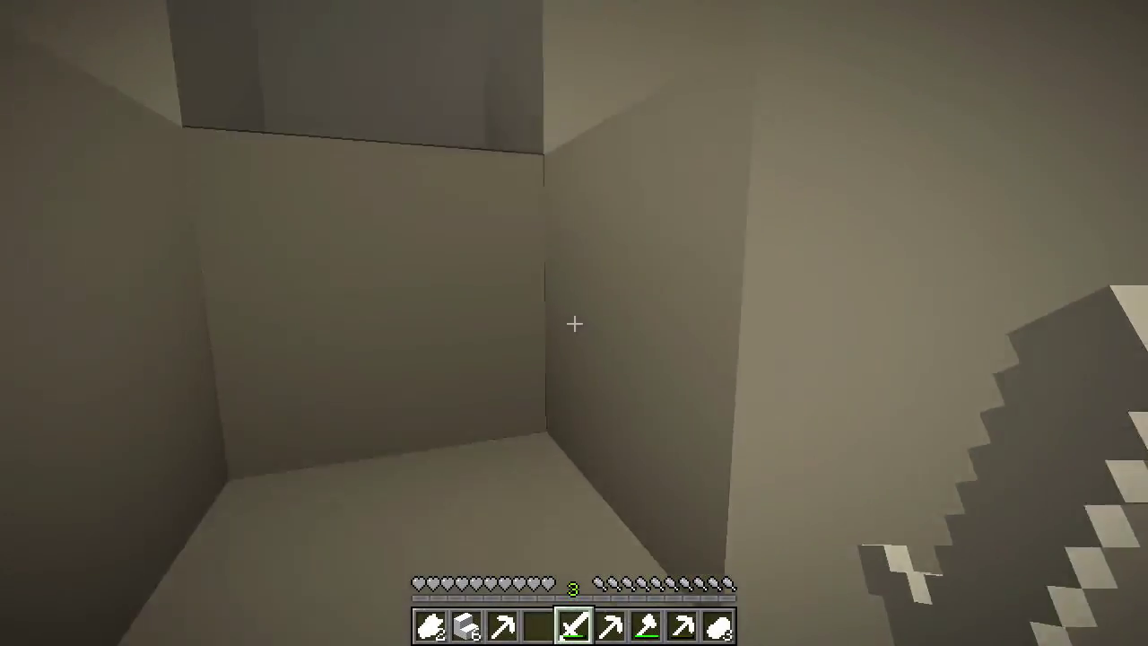
# Step: Check the inventory, hold the diorite, and climb the staircase, breaking the wall block ahead
pyautogui.press('2')
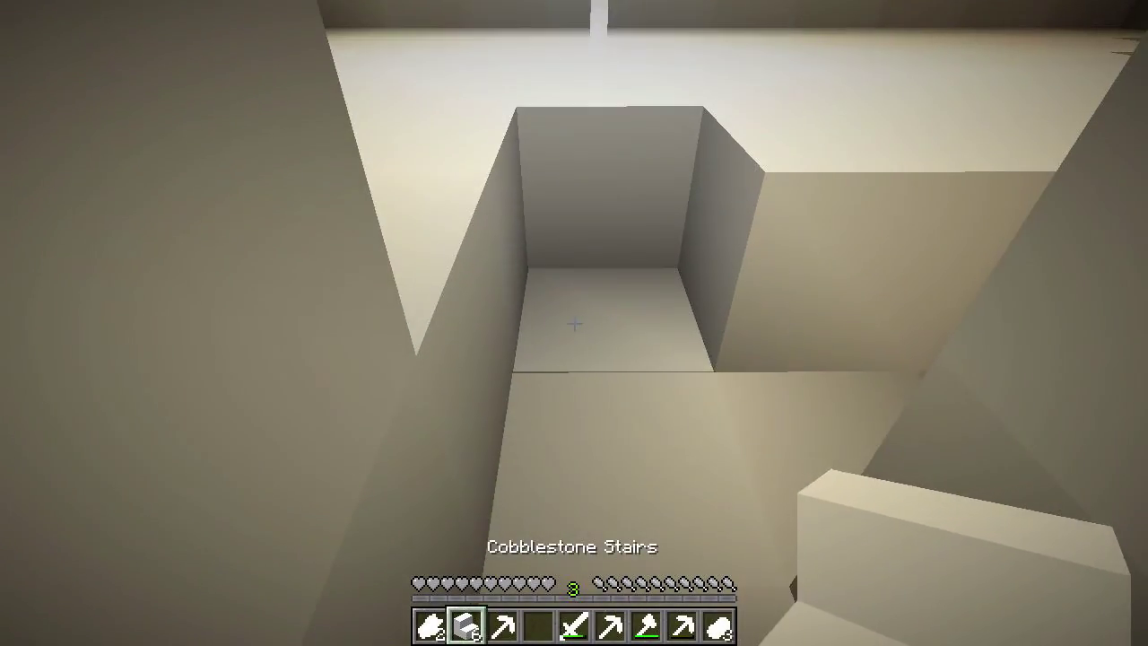
pyautogui.press('e')
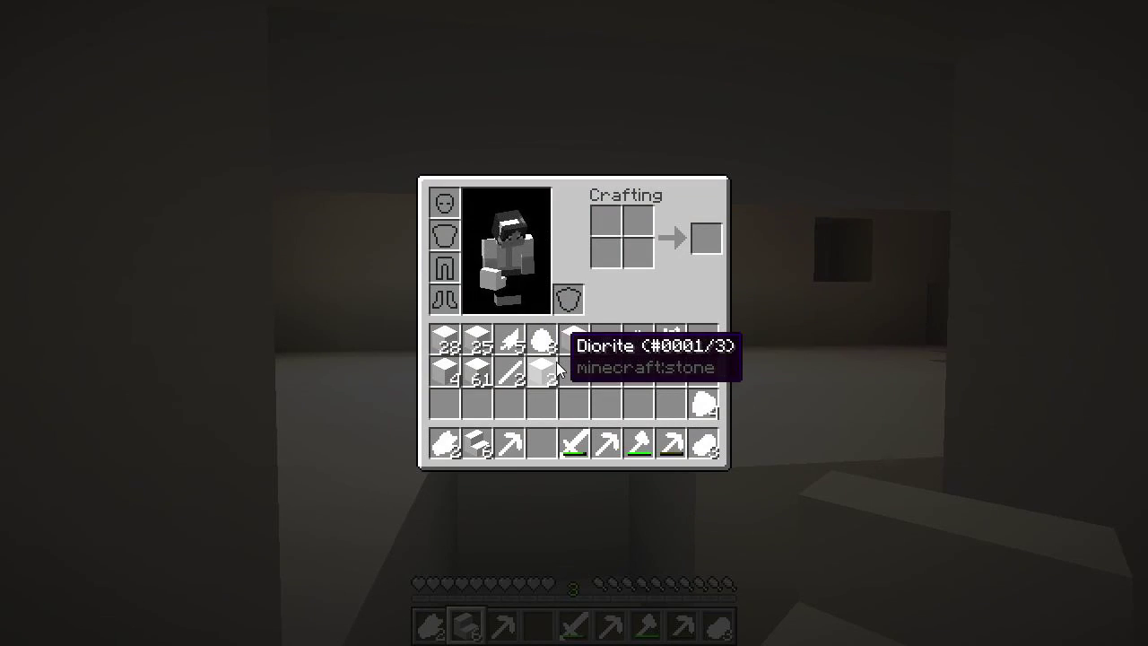
pyautogui.press('e')
pyautogui.press('4')
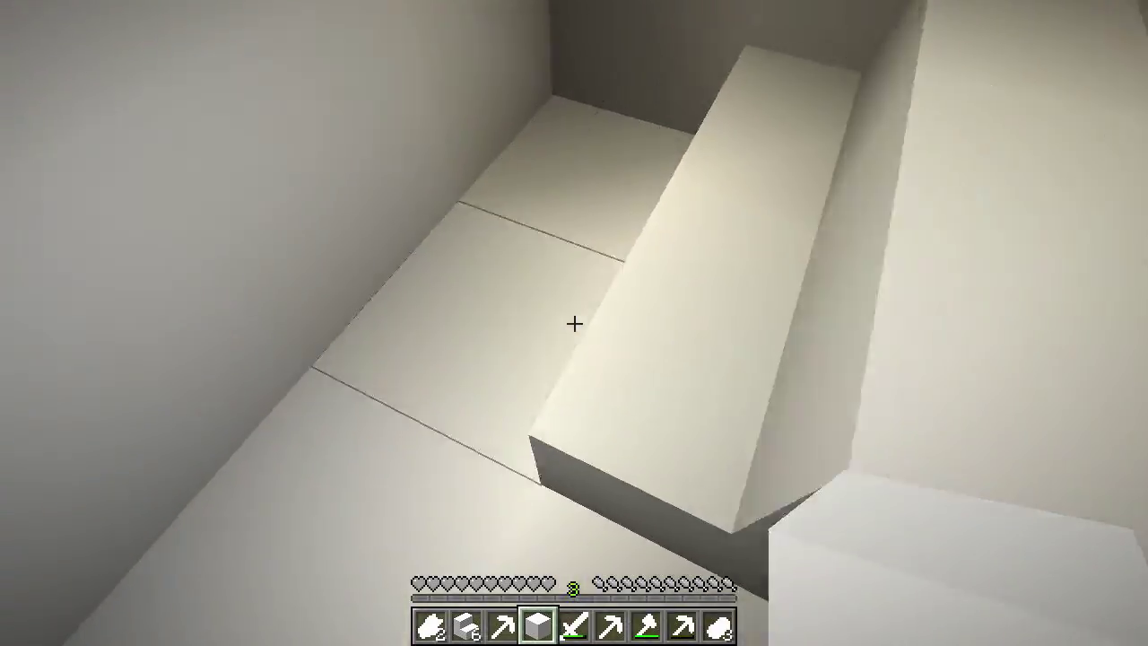
pyautogui.press('w')
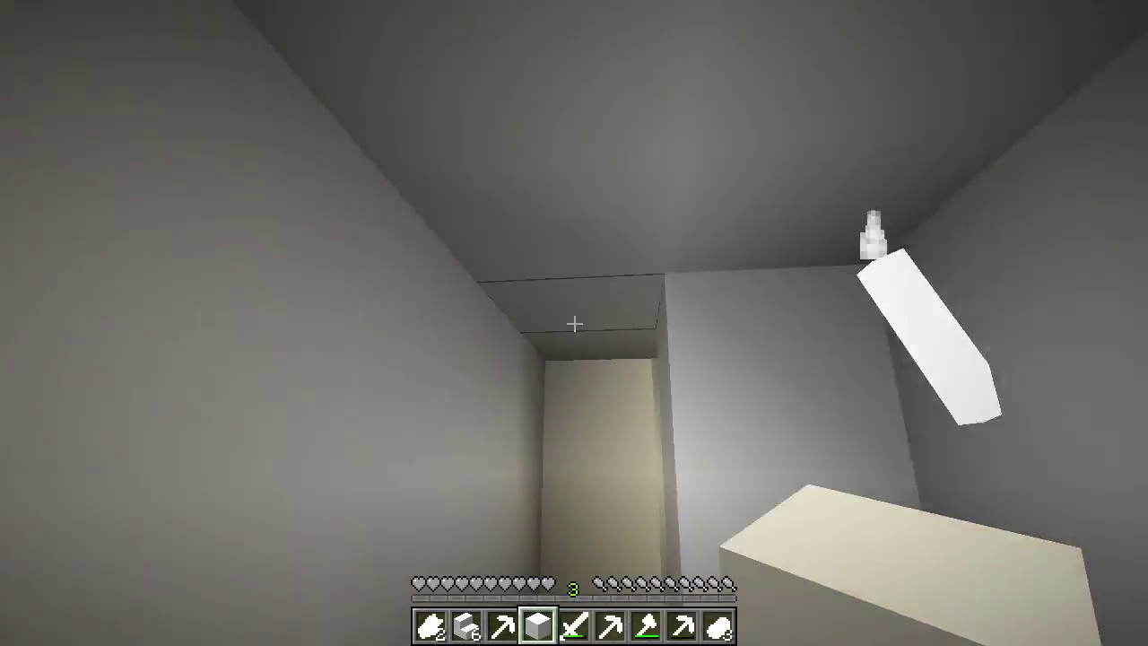
pyautogui.click(574, 323)
pyautogui.press('w')
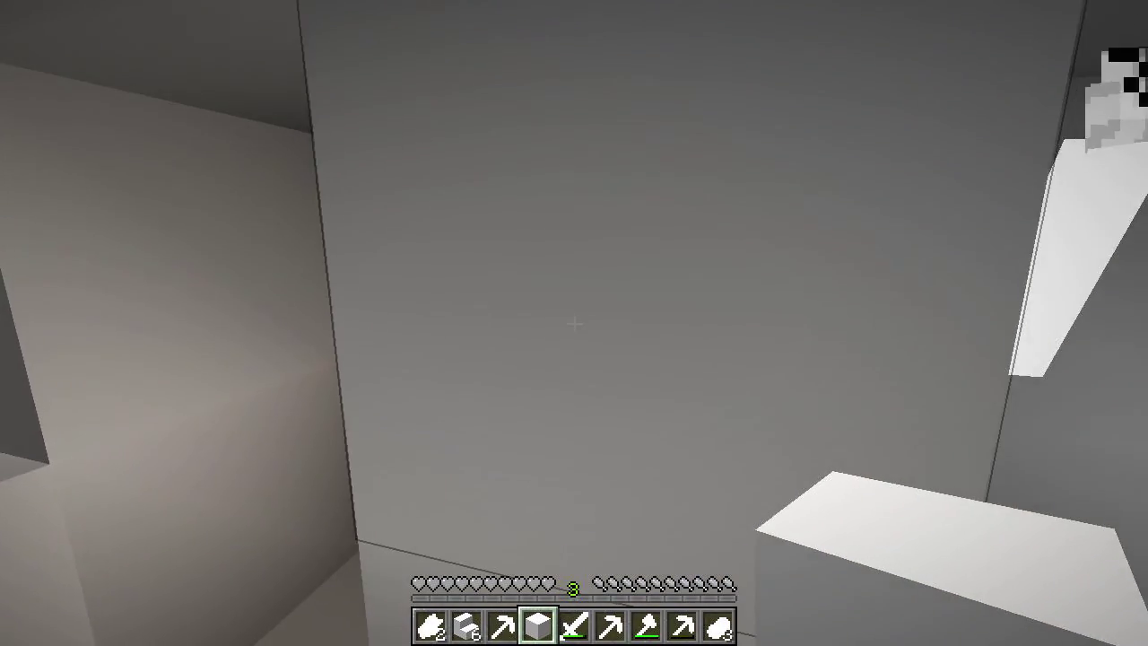
# Step: Move the diorite from hotbar slot 4 into the main inventory and head toward the opening
pyautogui.press('e')
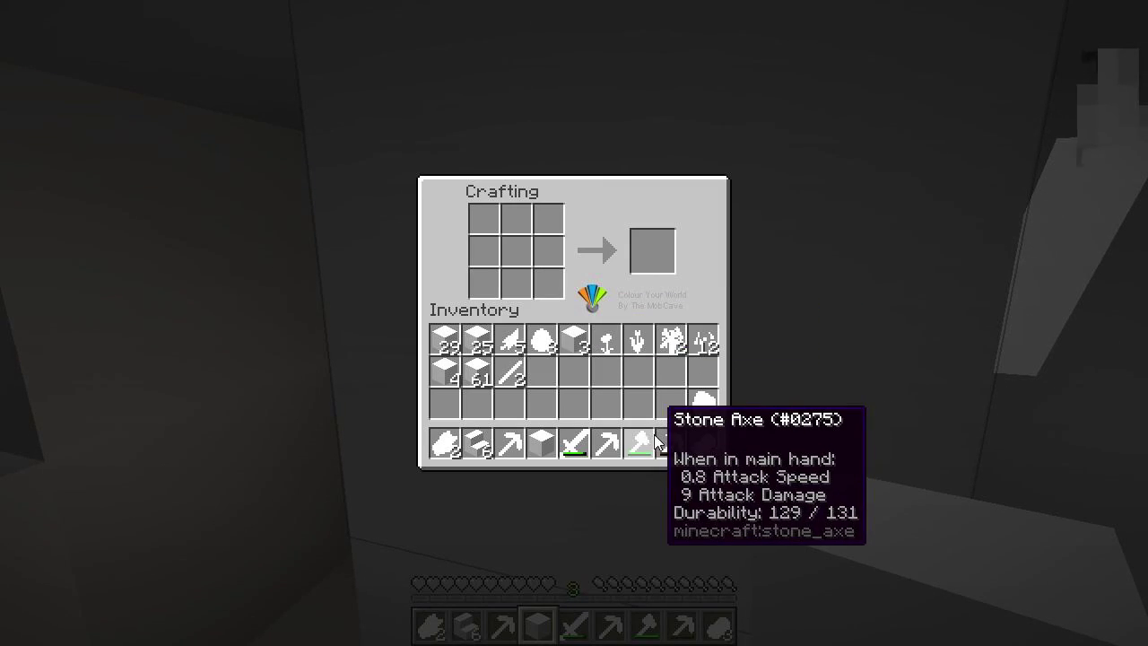
pyautogui.click(536, 446)
pyautogui.click(542, 371)
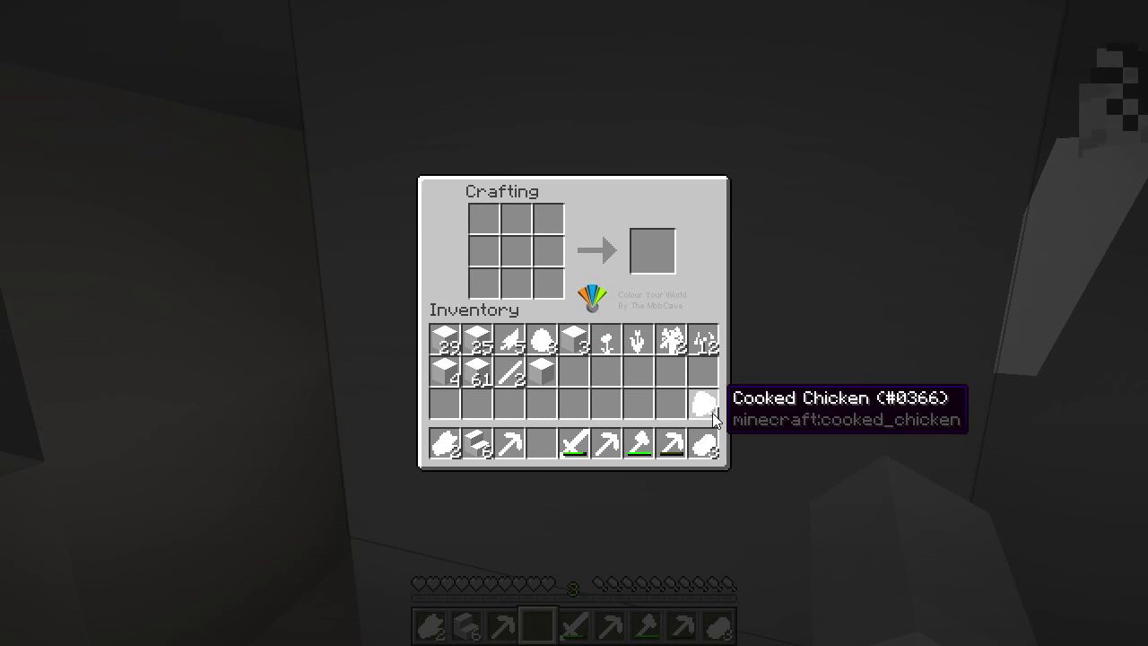
pyautogui.press('e')
pyautogui.press('w')
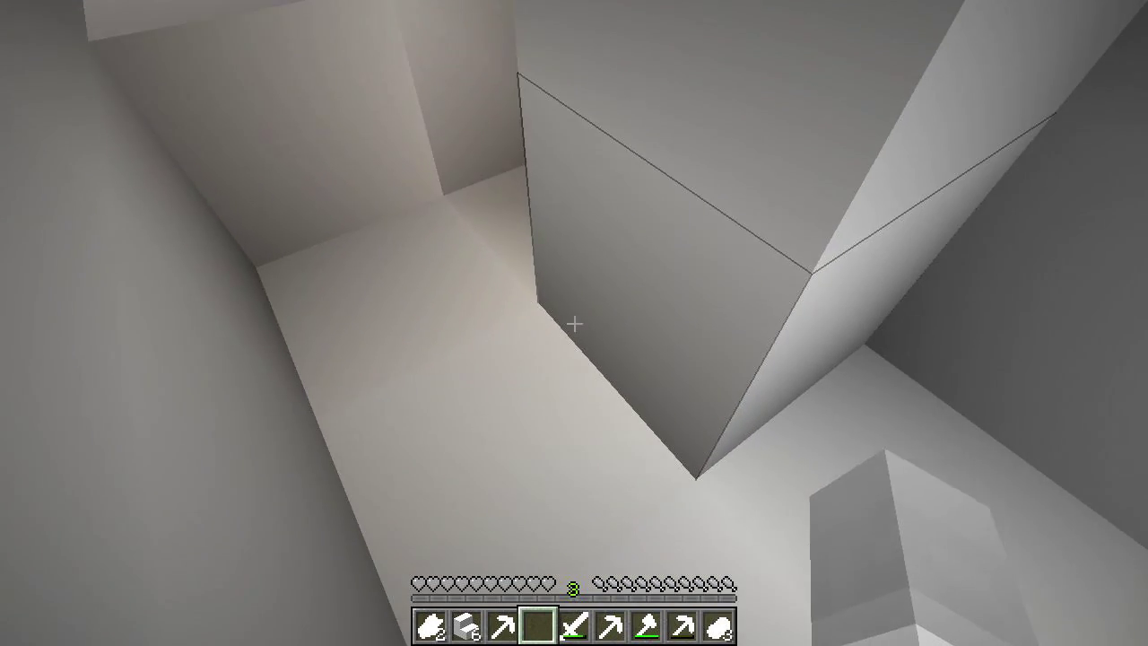
# Step: Walk down the stairwell, mine the ceiling and wall blocks, then switch to the spare pickaxe
pyautogui.press('w')
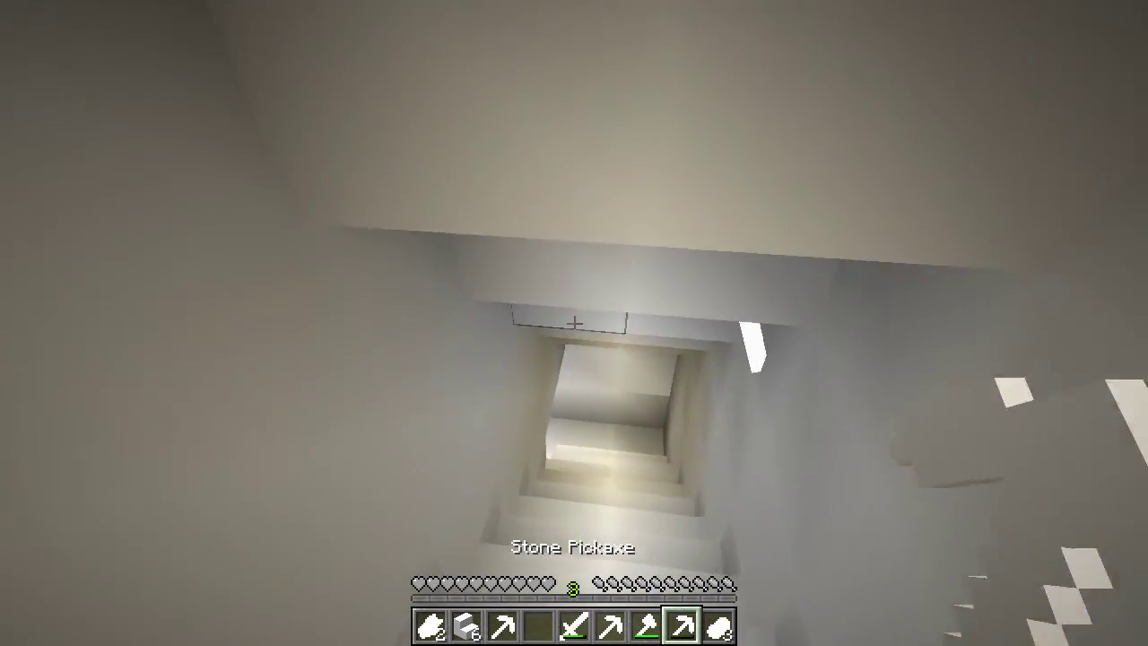
pyautogui.click(574, 323)
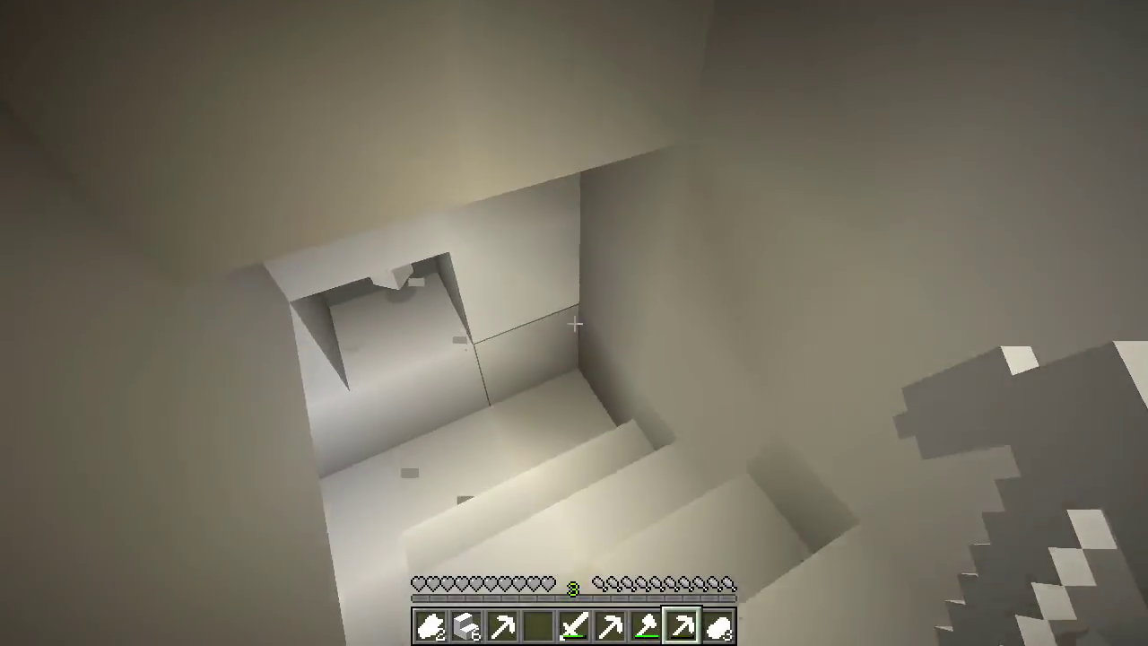
pyautogui.click(574, 323)
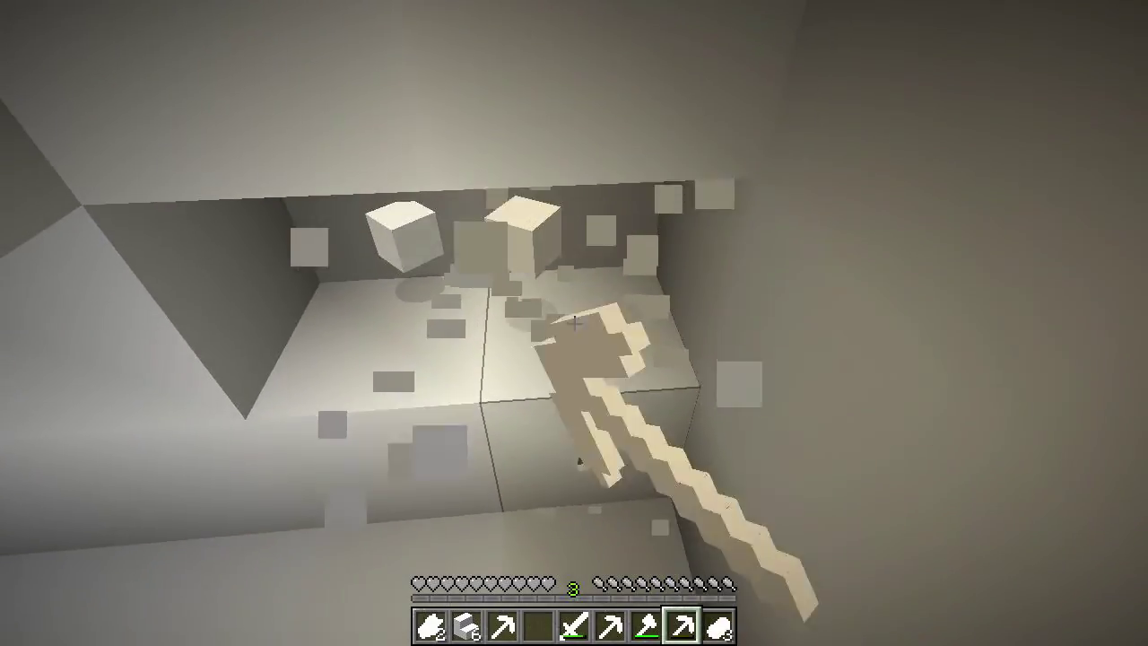
pyautogui.click(574, 323)
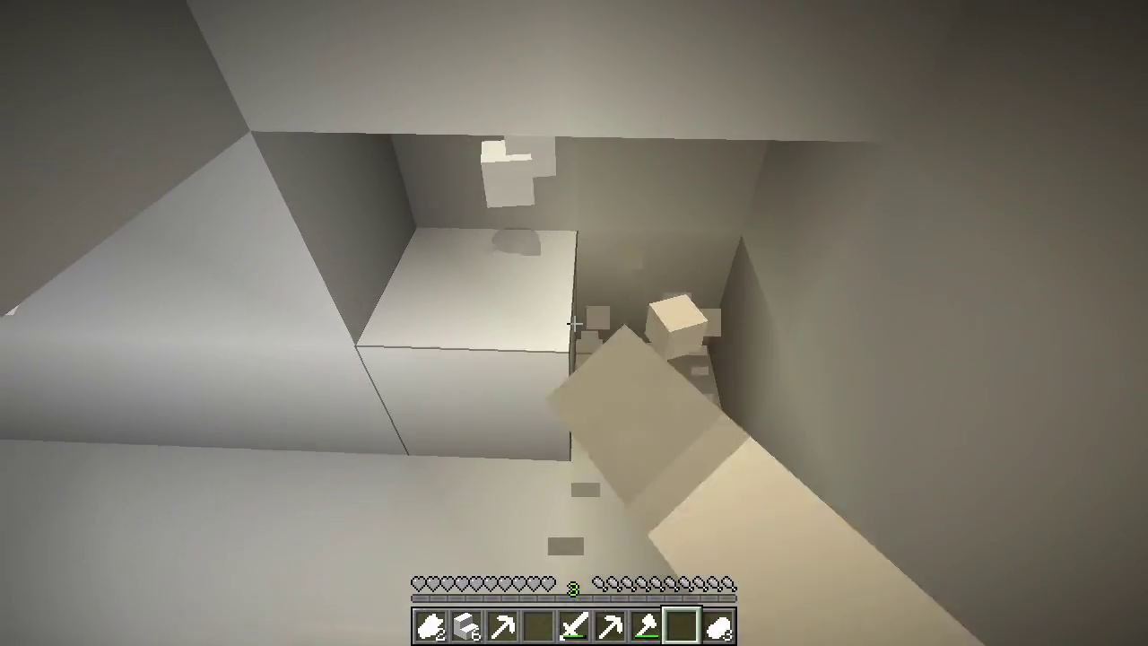
pyautogui.press('6')
# Step: Break through the floor and dig the shaft several blocks deeper
pyautogui.click(574, 323)
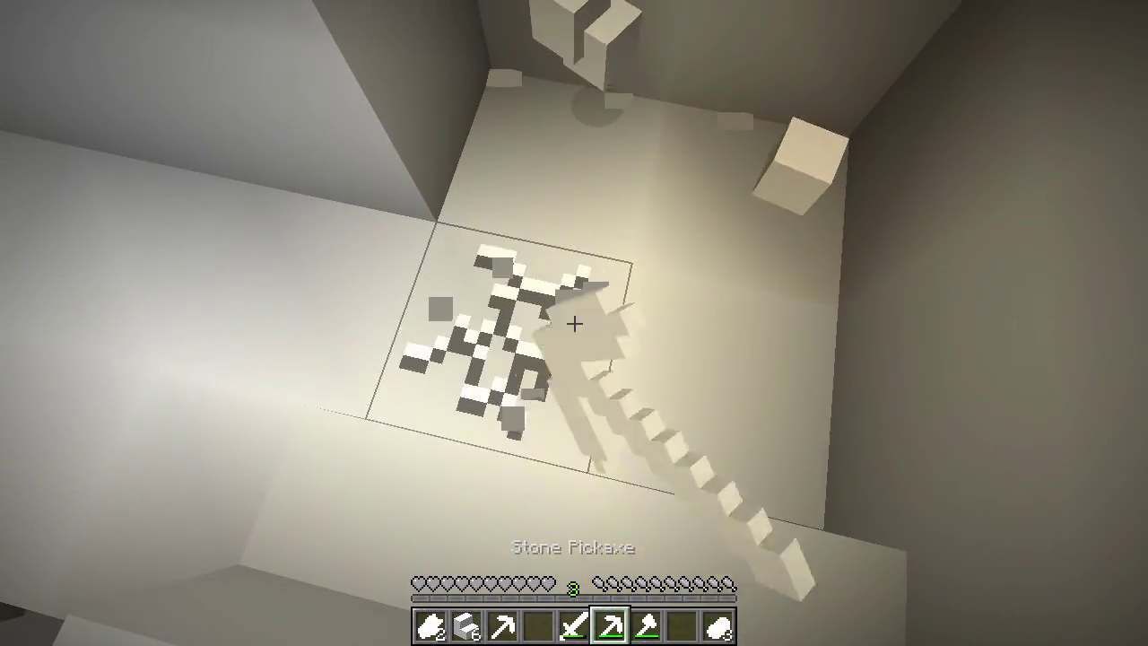
pyautogui.click(574, 323)
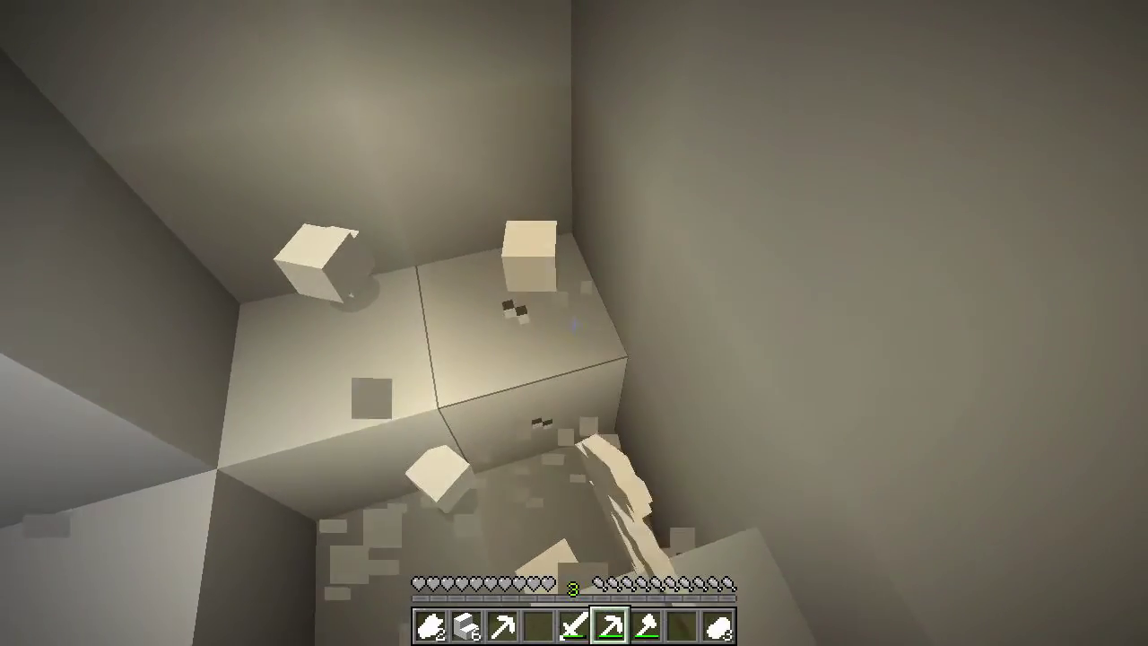
pyautogui.click(574, 323)
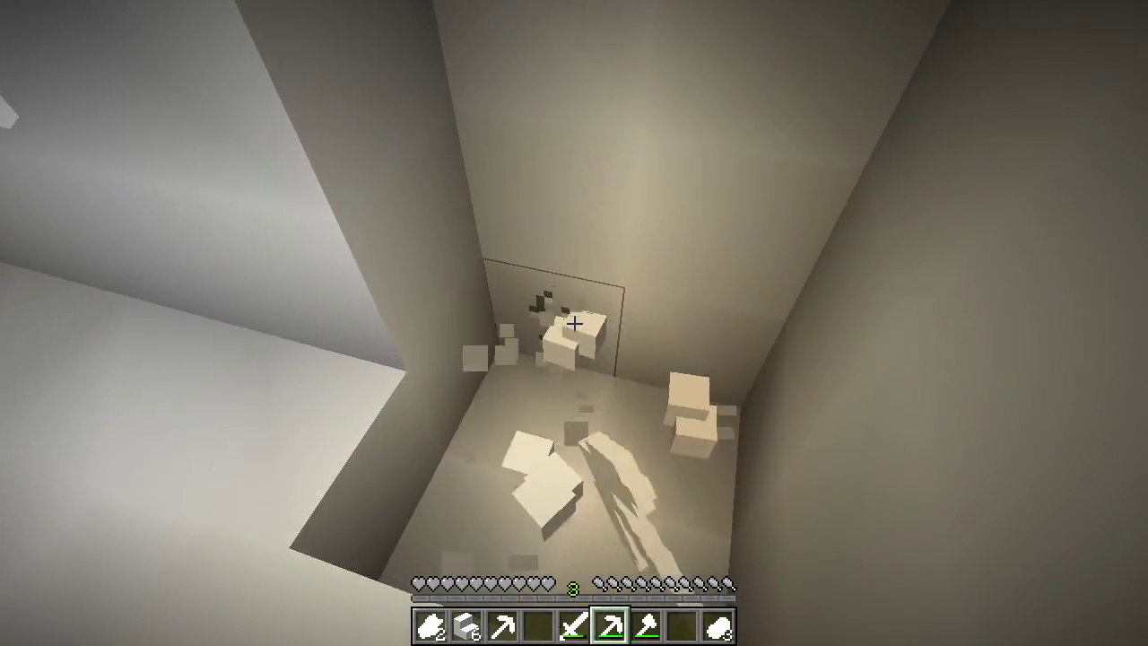
pyautogui.click(574, 323)
pyautogui.click(575, 323)
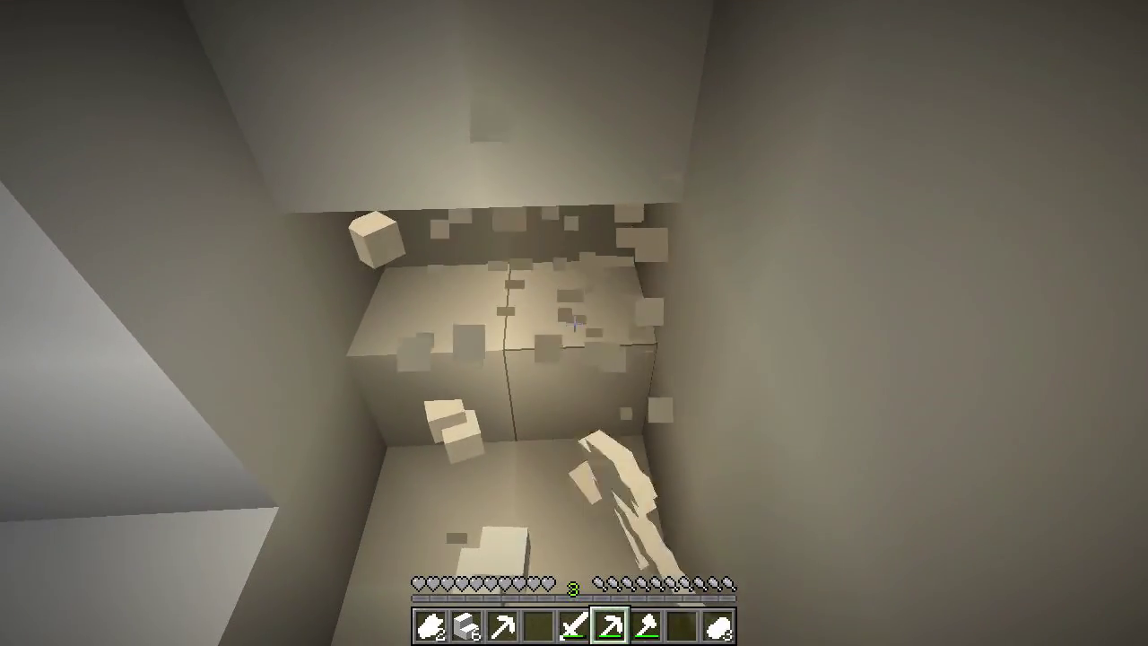
pyautogui.click(574, 323)
pyautogui.click(574, 322)
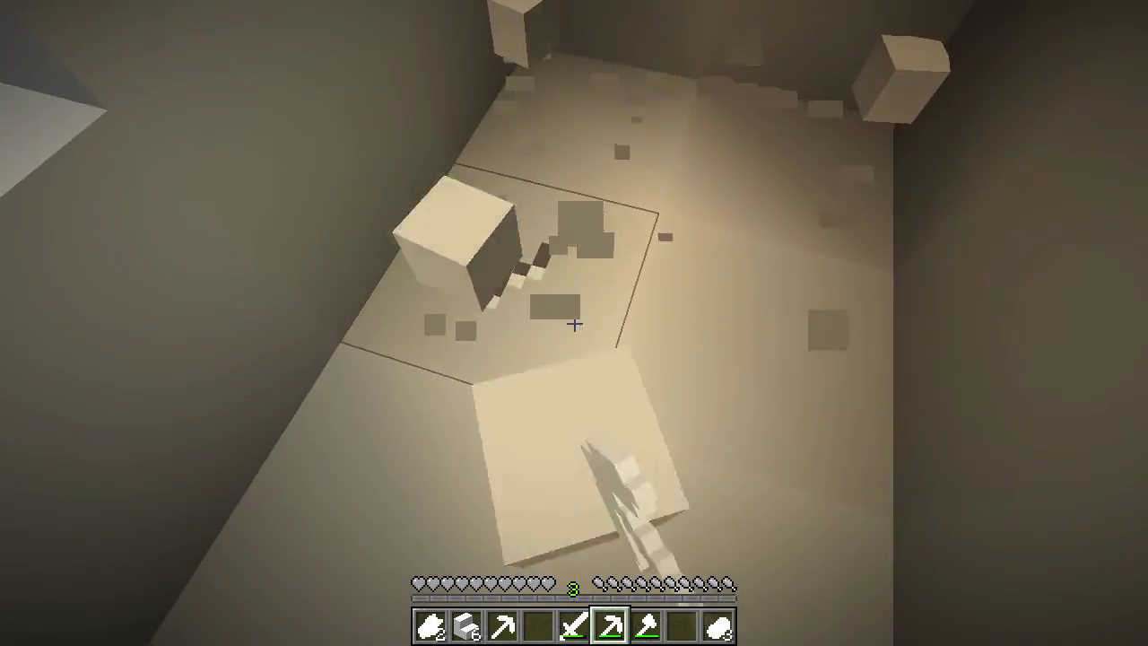
# Step: Keep breaking the cracked blocks below until the shaft reaches the dark space
pyautogui.click(574, 323)
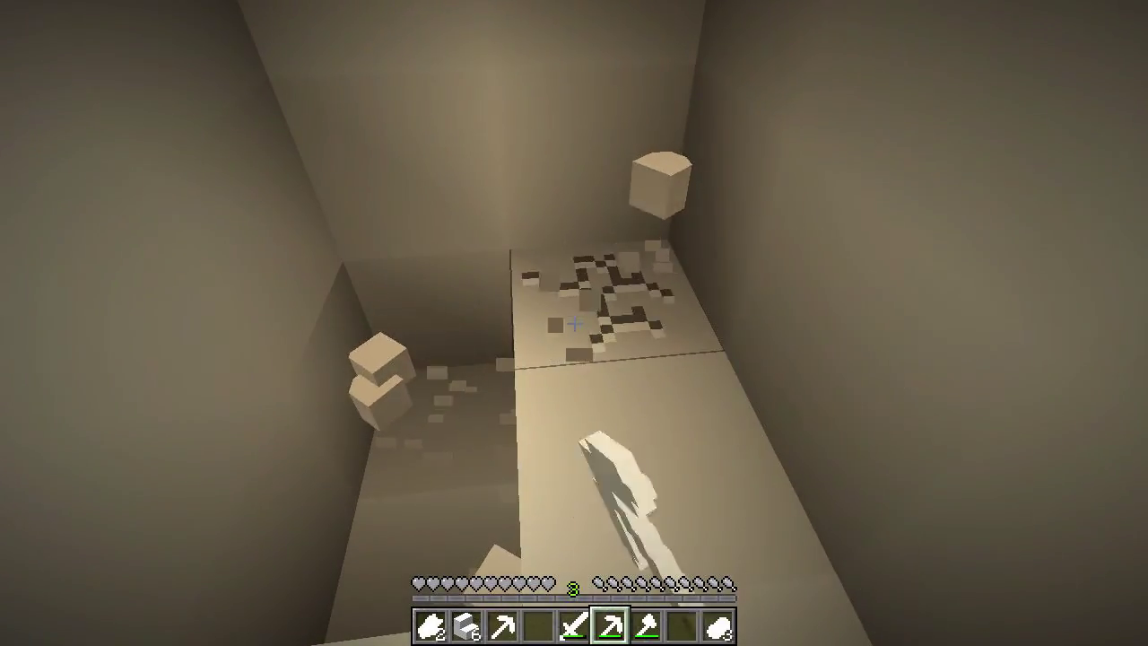
pyautogui.click(574, 323)
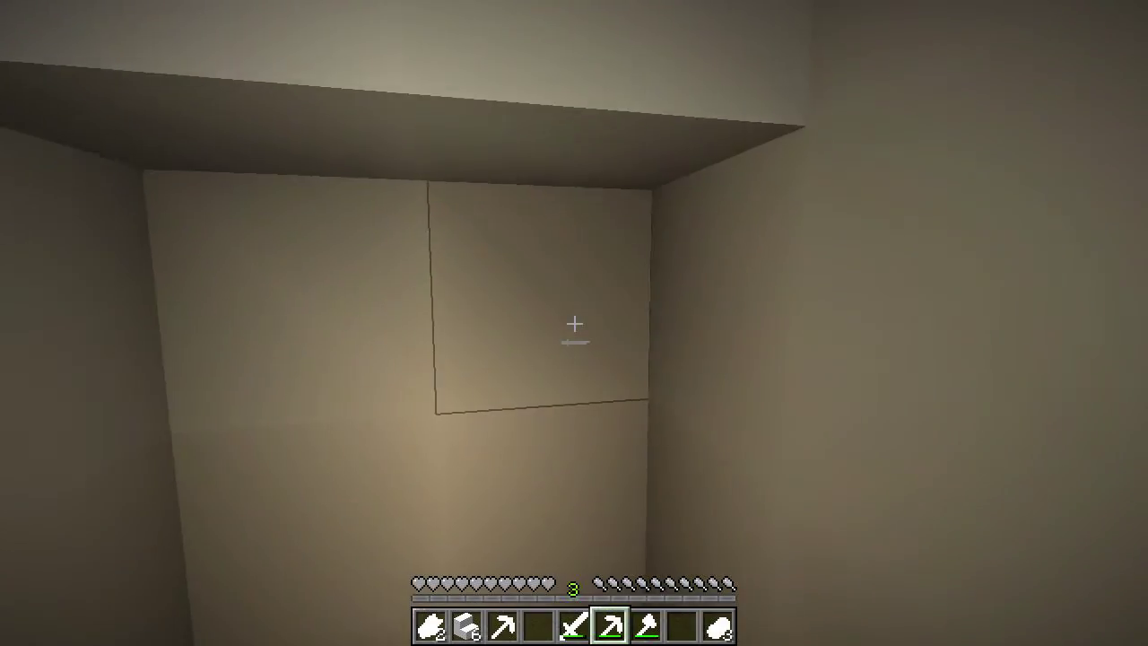
pyautogui.click(574, 323)
pyautogui.click(574, 323)
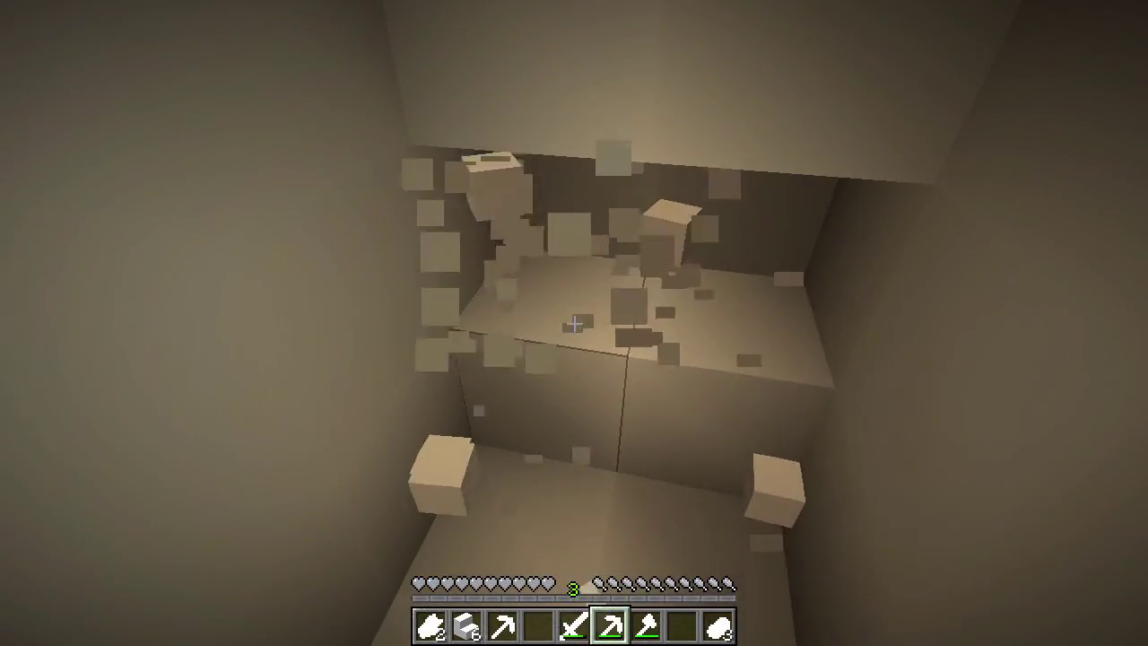
pyautogui.click(574, 323)
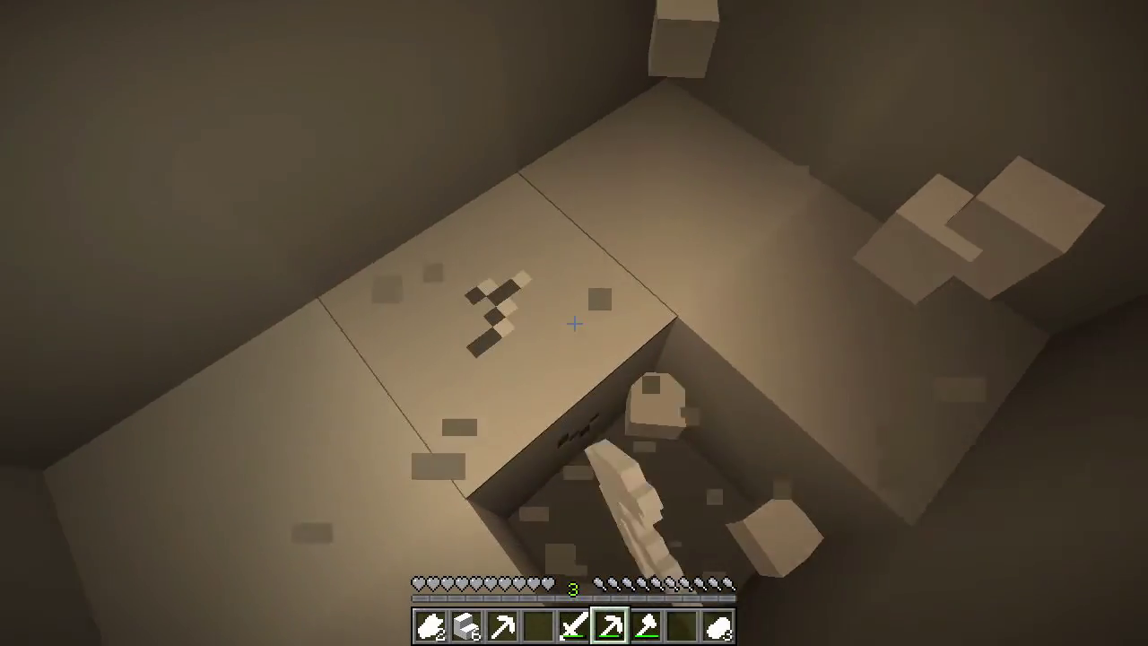
pyautogui.click(574, 323)
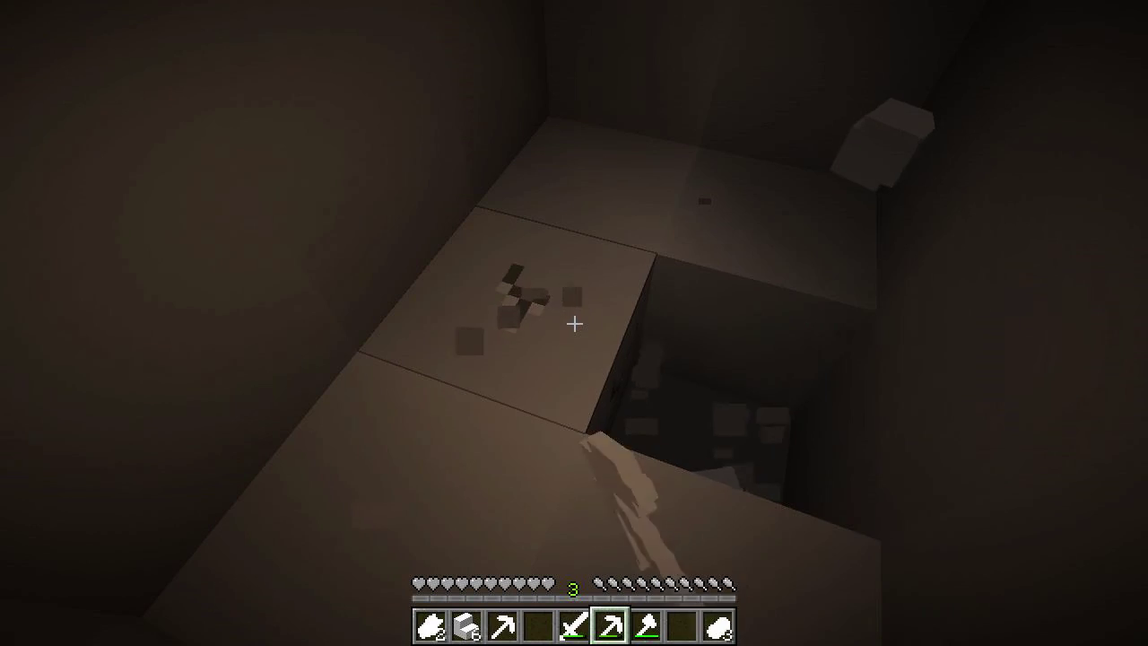
pyautogui.click(574, 323)
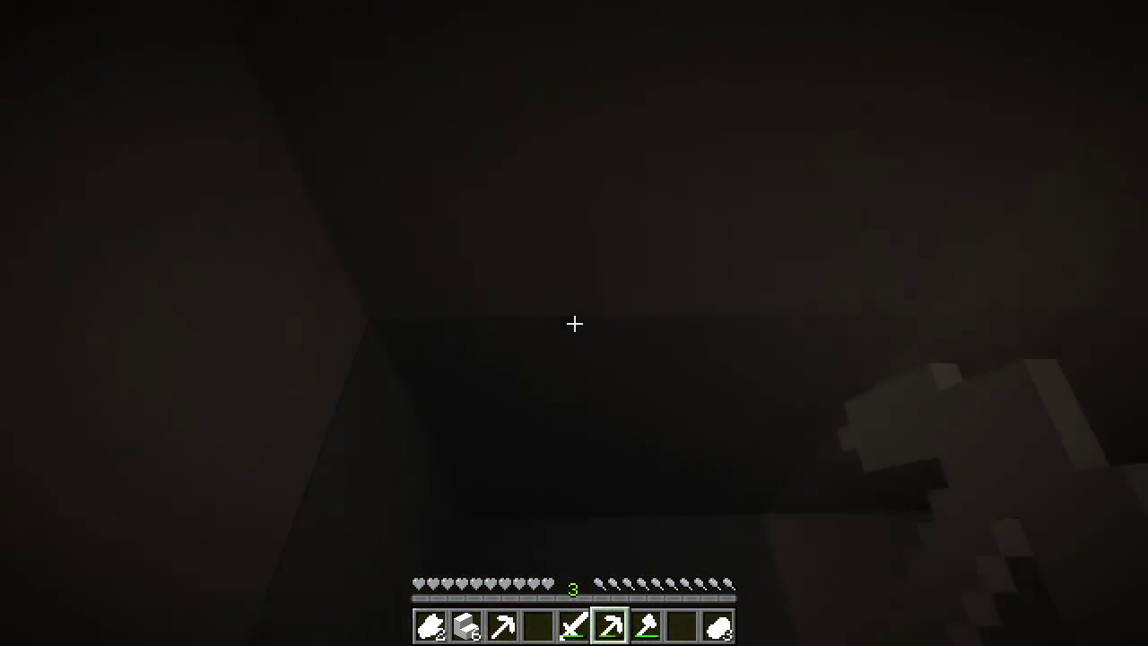
pyautogui.scroll(1, 574, 323)
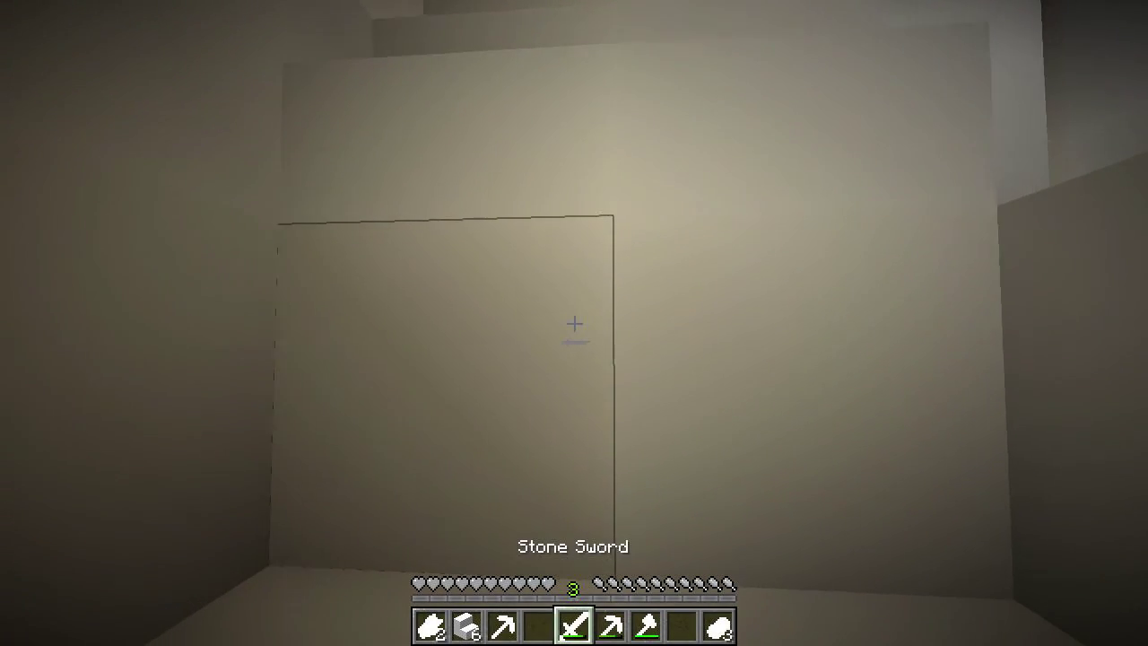
# Step: Lay all the remaining cobblestone stairs up the tunnel and climb out to the grass
pyautogui.rightClick(575, 323)
pyautogui.rightClick(574, 323)
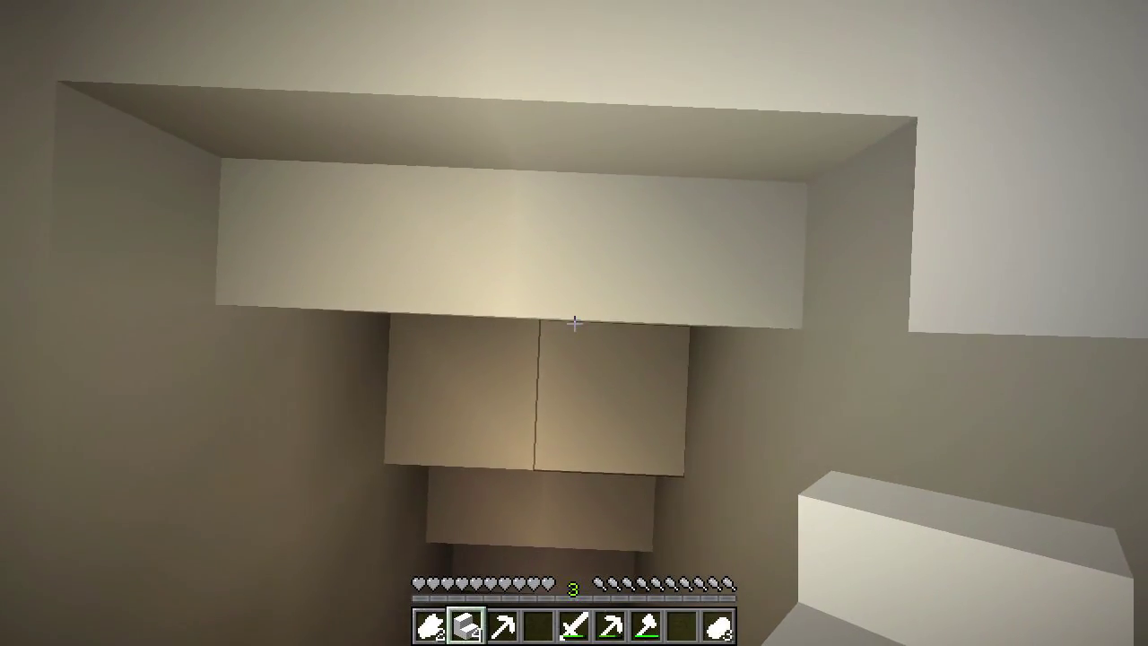
pyautogui.rightClick(574, 323)
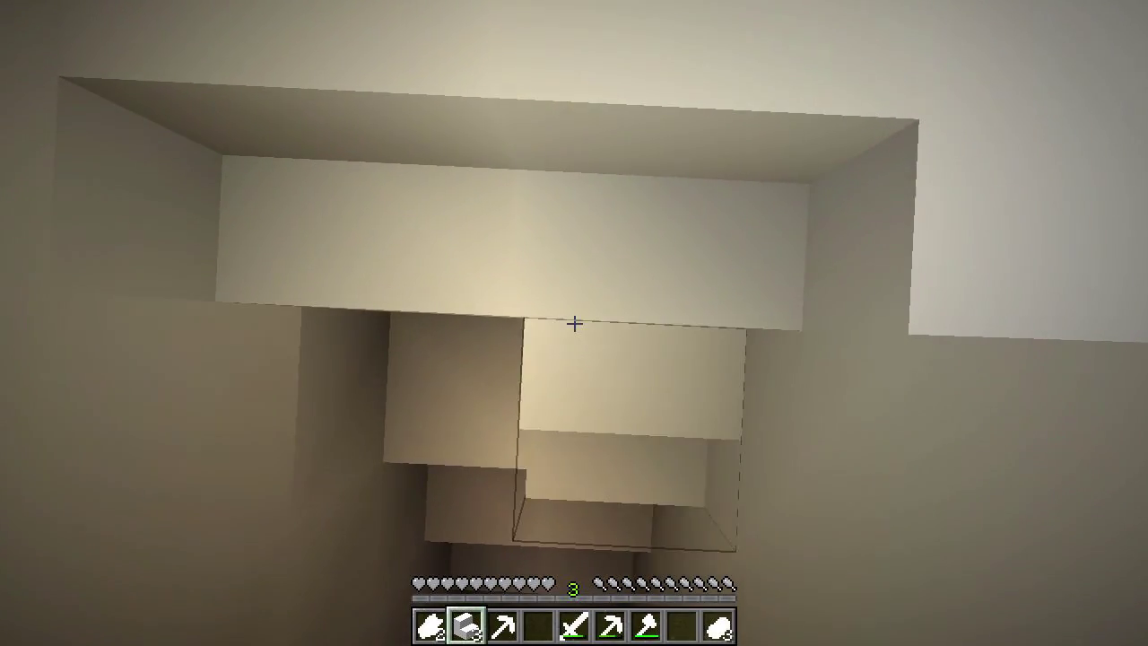
pyautogui.press('w')
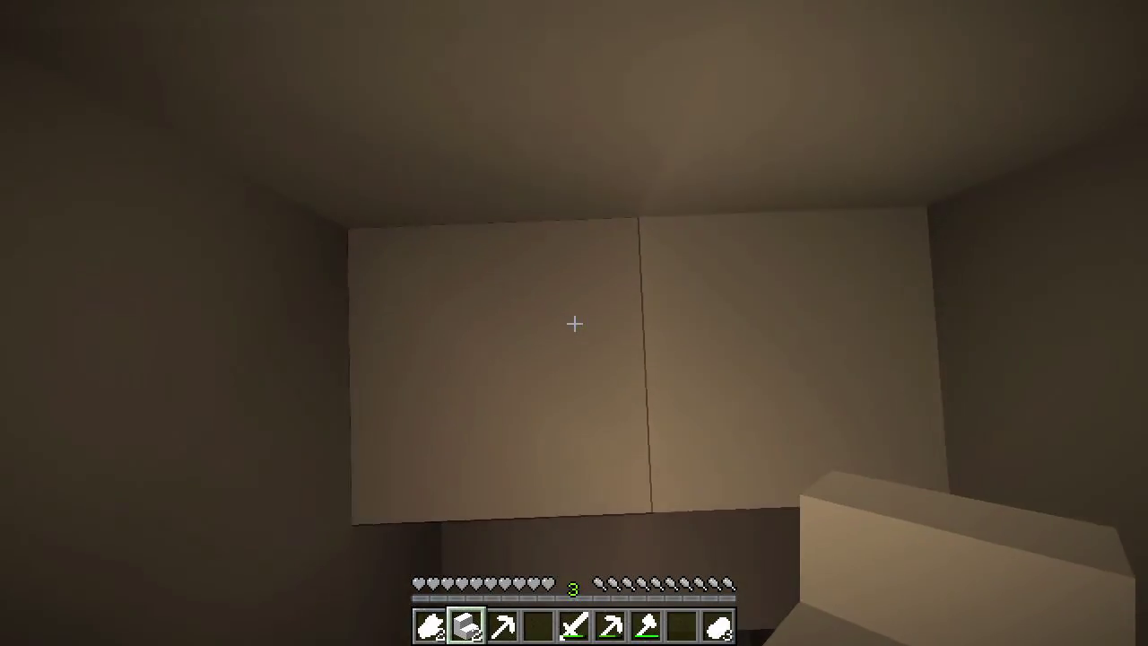
pyautogui.rightClick(574, 323)
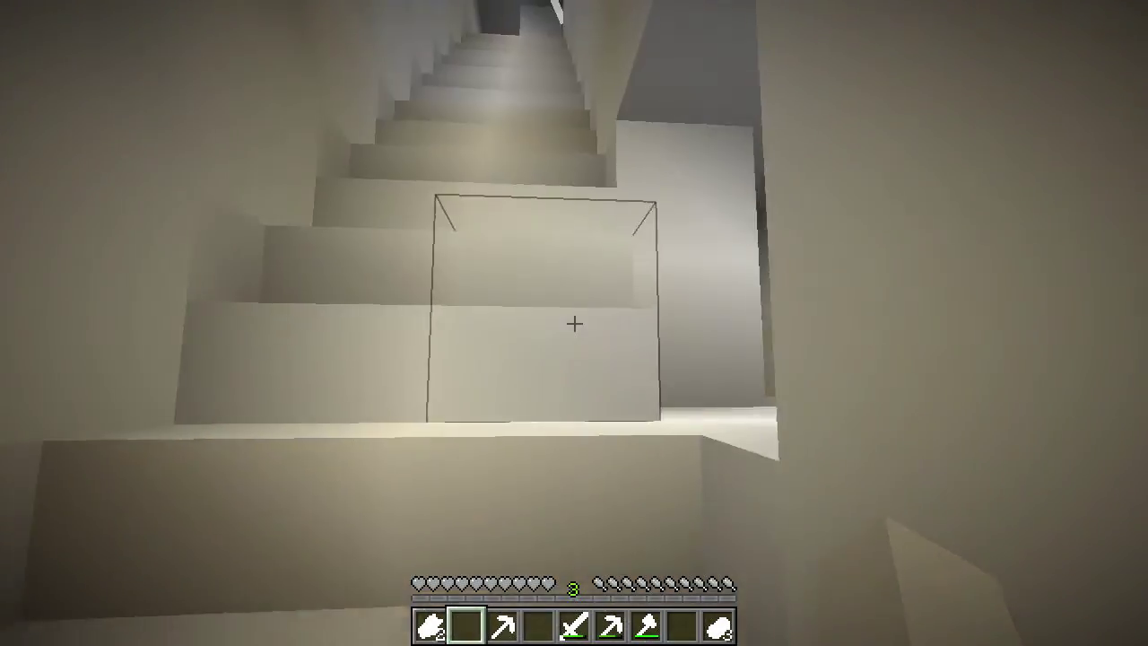
pyautogui.press('w')
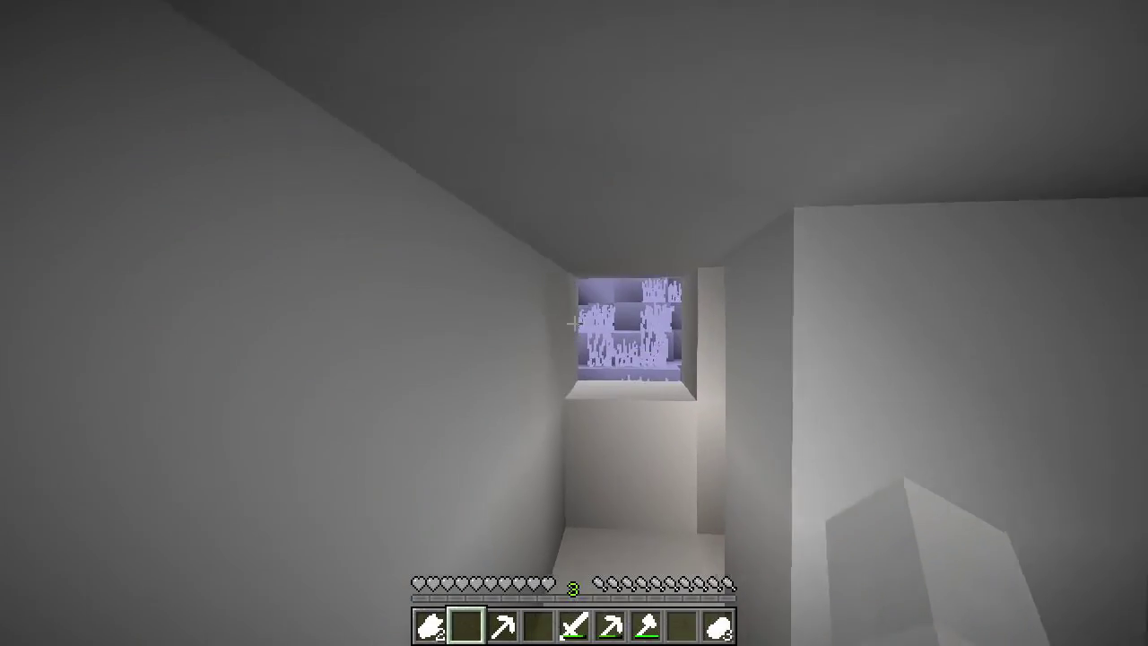
pyautogui.press('w')
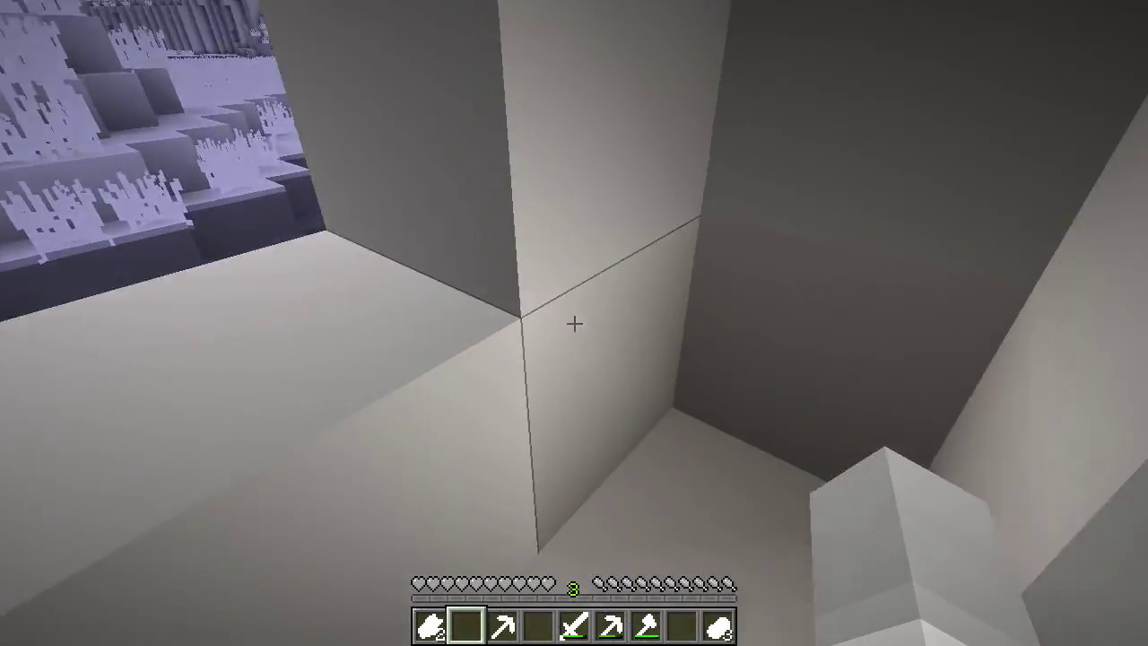